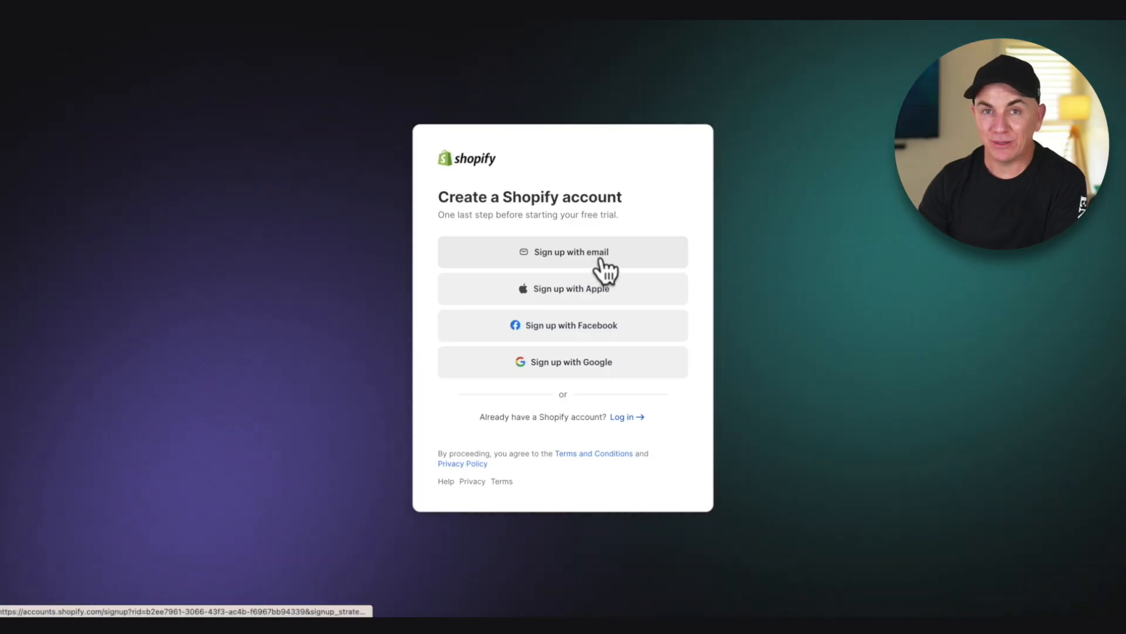
- Start creating the Shopify account with the email sign-up option
left_click(605, 270)
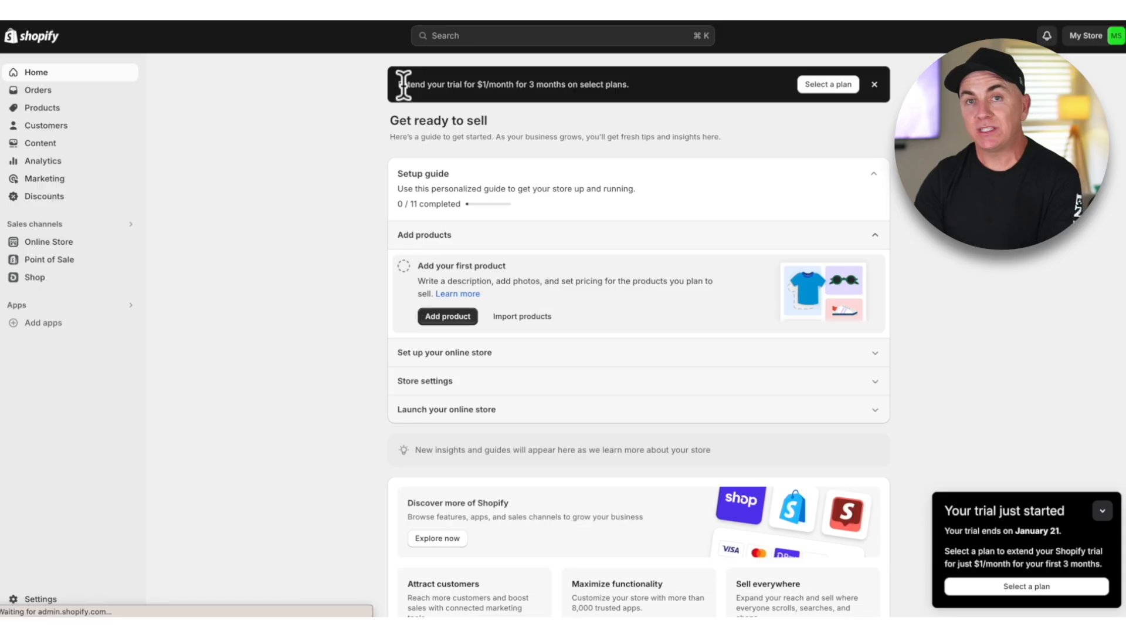
left_click_drag(399, 84, 644, 87)
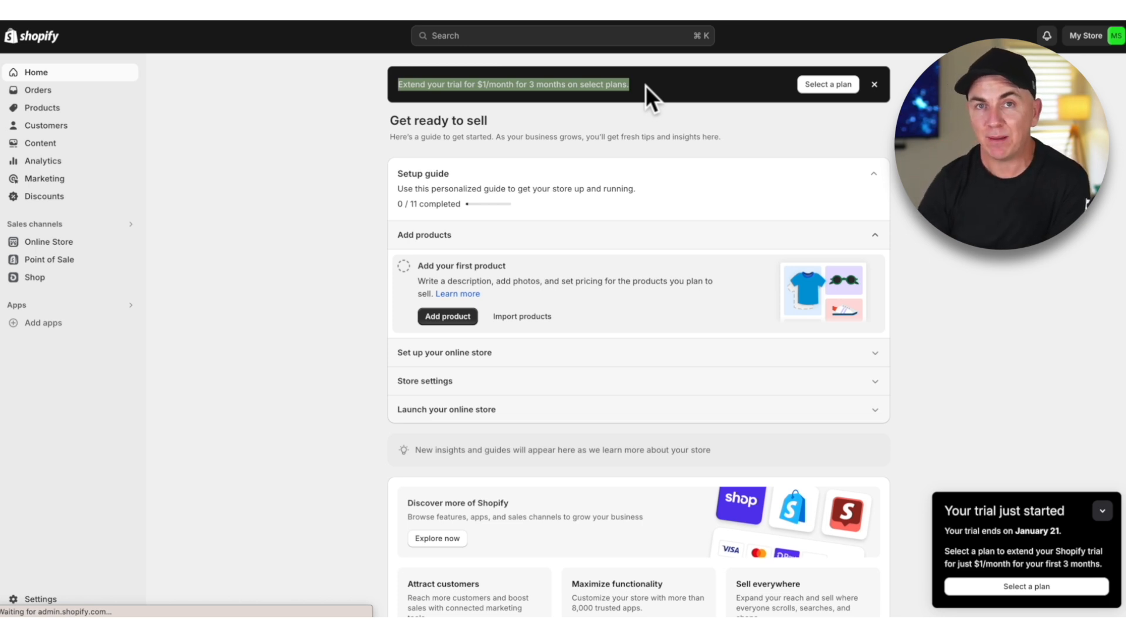
left_click(645, 85)
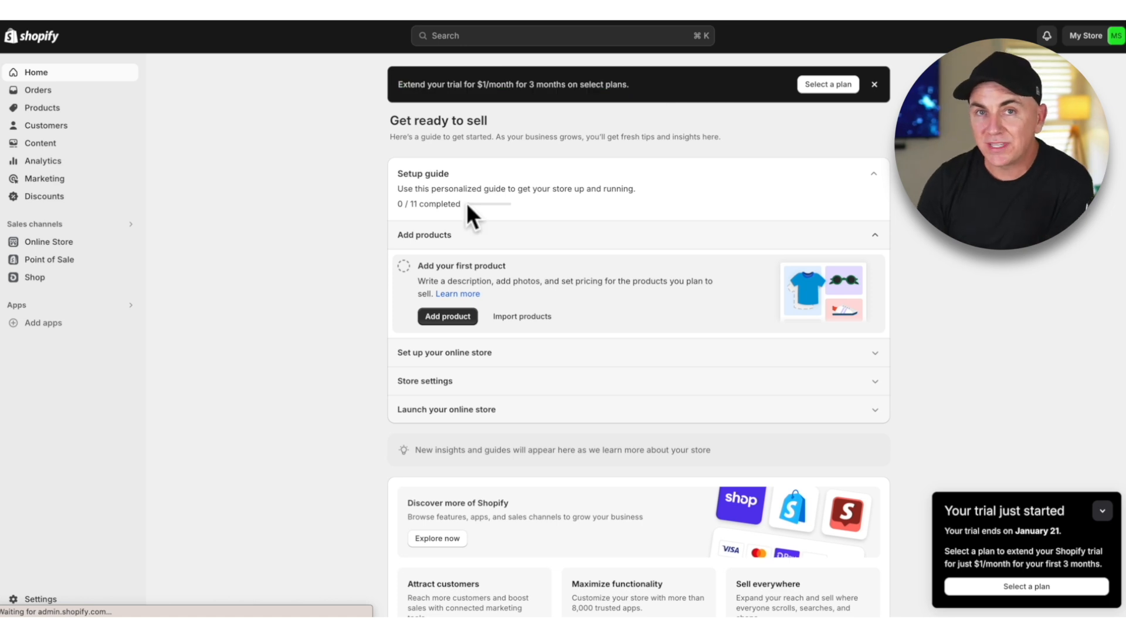
- Add a first product to the store and title it "Mens Leather Sneakers"
left_click(467, 318)
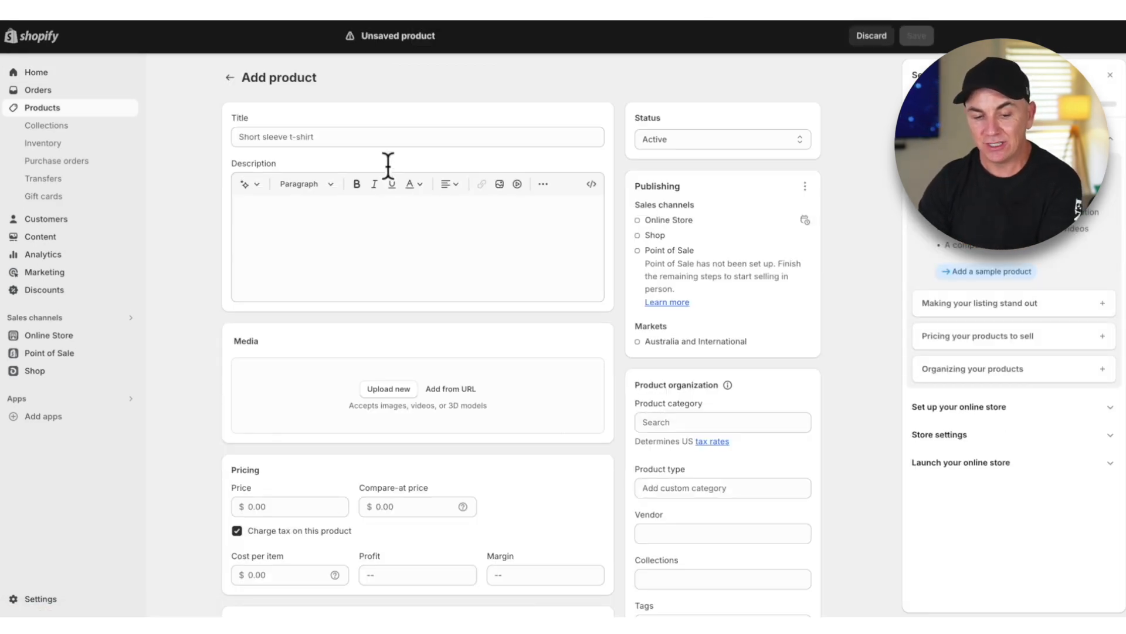
left_click(384, 135)
type("Mens Leather Sneaker")
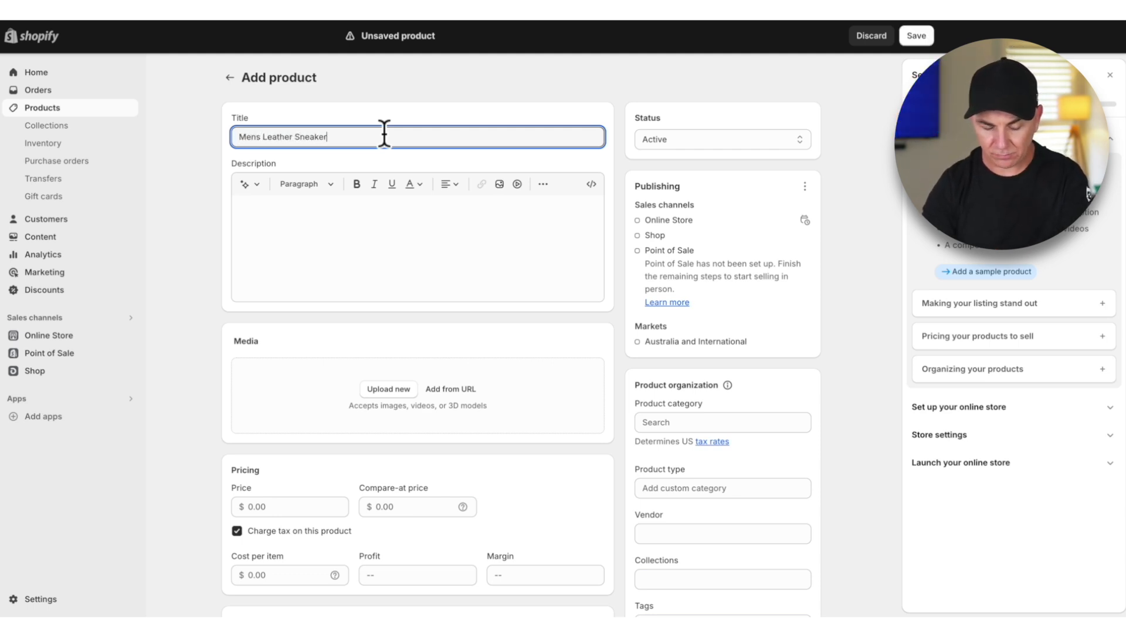
- Generate and keep a product description in a Persuasive tone from "leather sneakers with rubber sole comes in brown and white with laces"
left_click(385, 221)
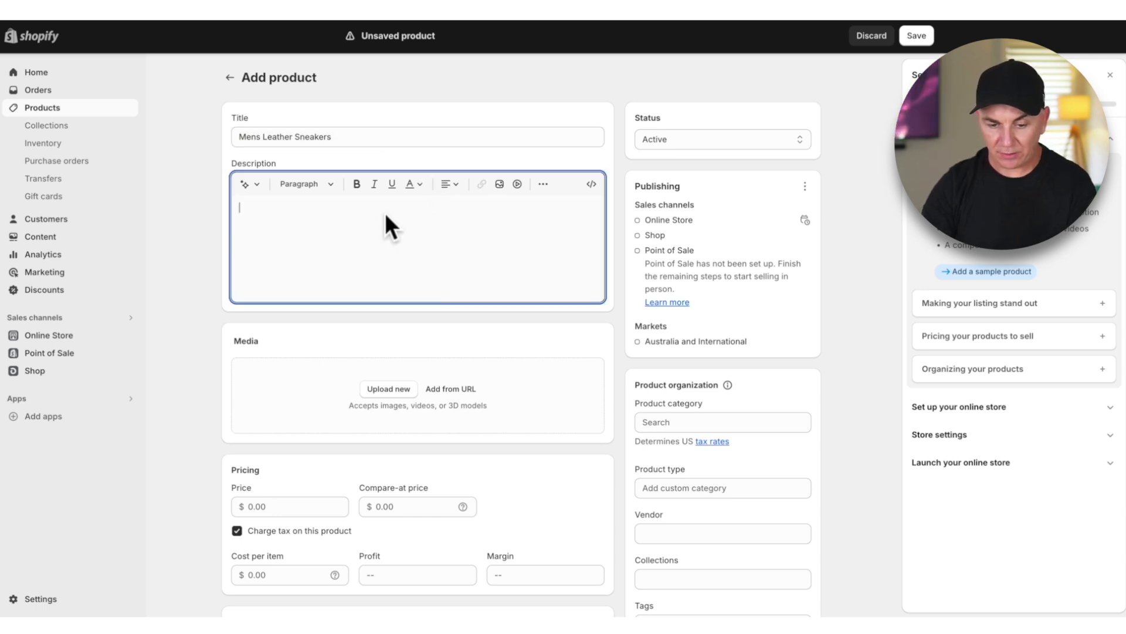
left_click(243, 187)
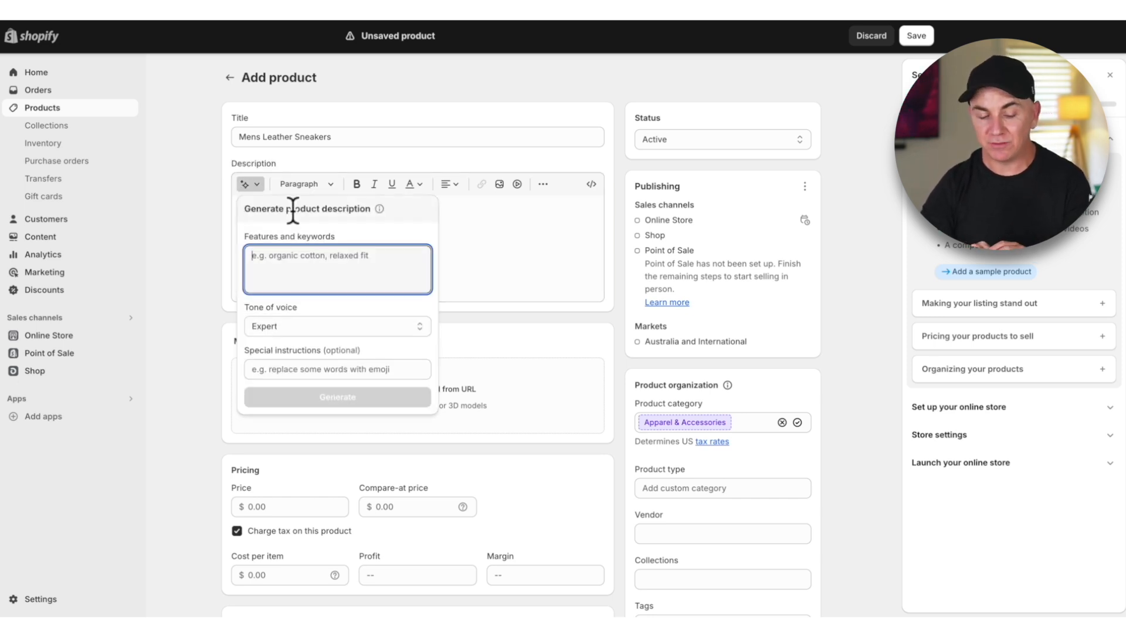
type("leather sneakers with rubber sole comes in brown and white with laces")
left_click(337, 321)
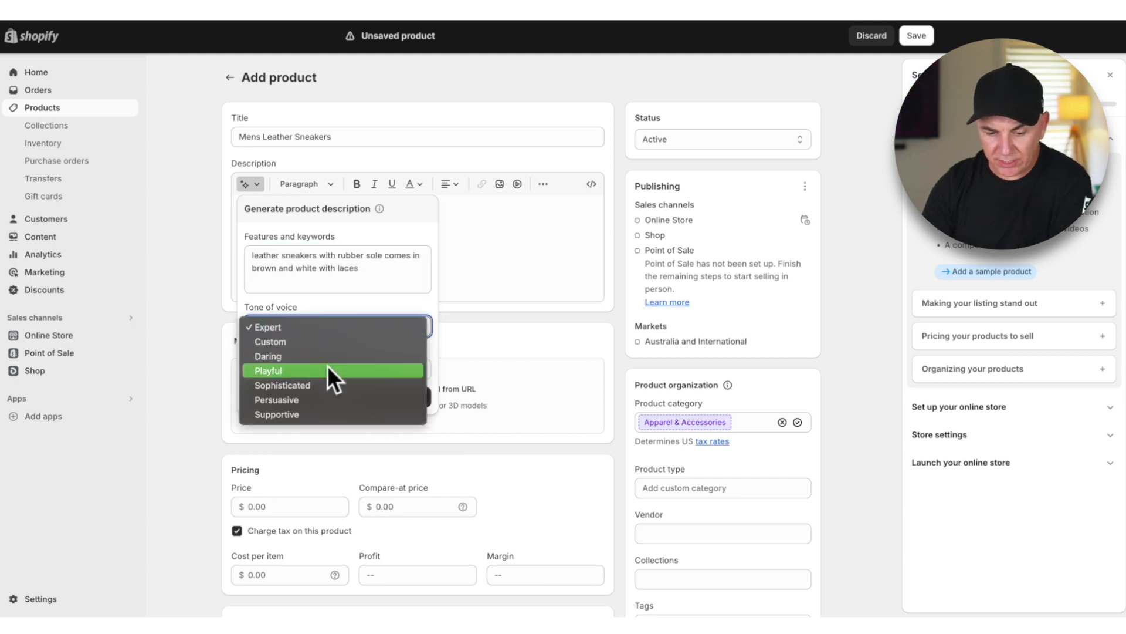
left_click(323, 398)
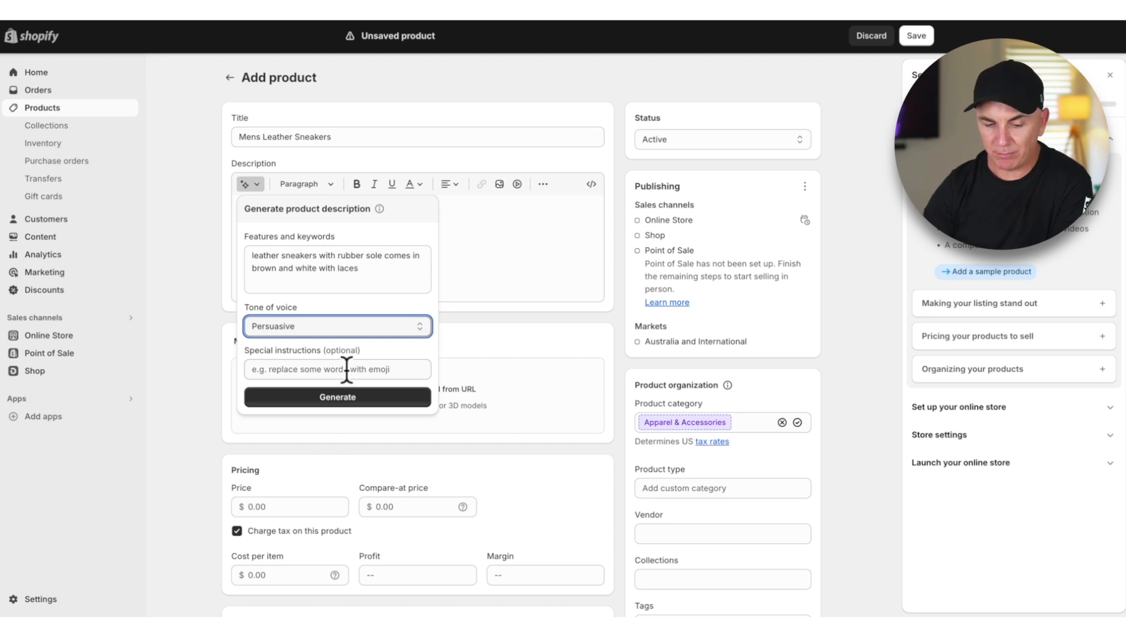
left_click(341, 397)
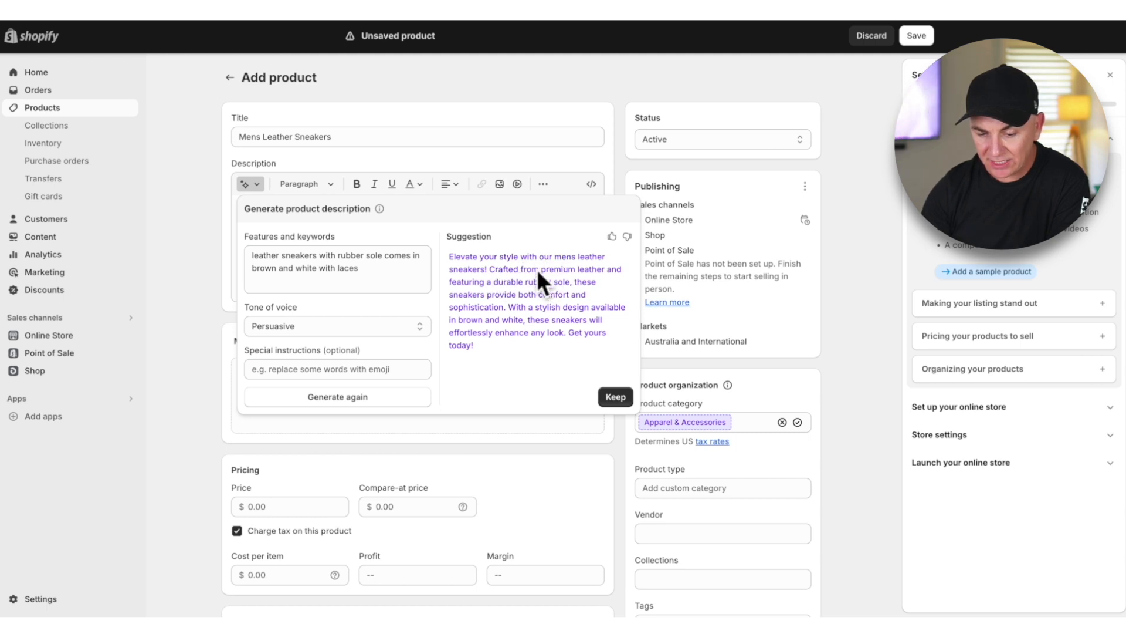
left_click_drag(491, 269, 584, 336)
left_click(615, 397)
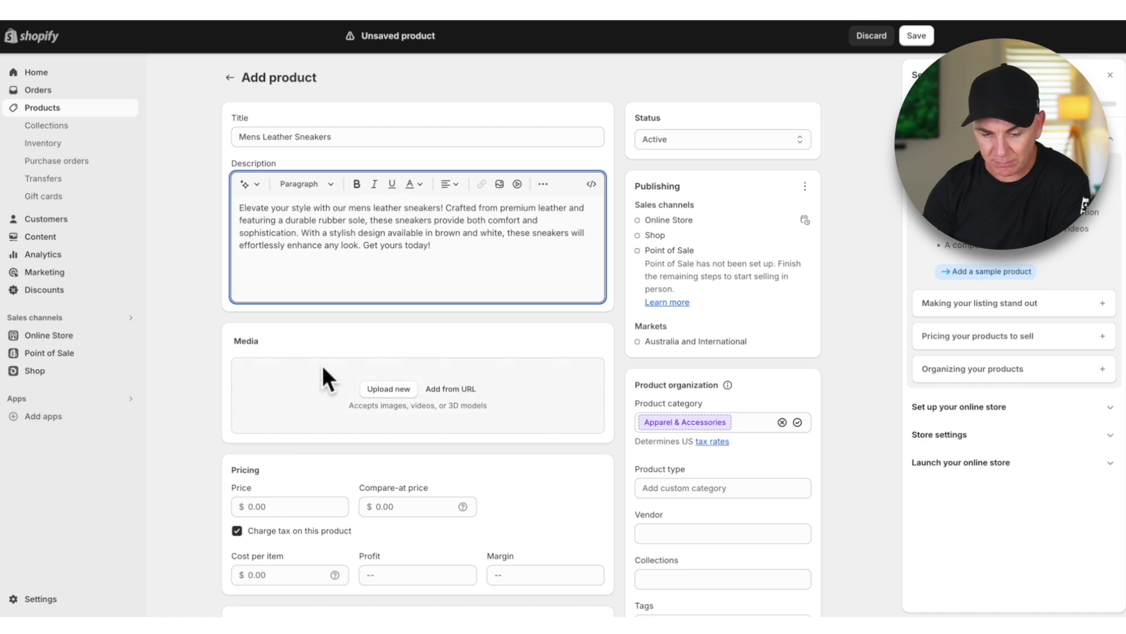
- Upload all eight sneaker images from the Shopify folder and arrange the white side view second and the brown pair third
left_click(201, 303)
scroll(201, 304, "down", 2)
left_click(401, 291)
left_click_drag(790, 177, 213, 83)
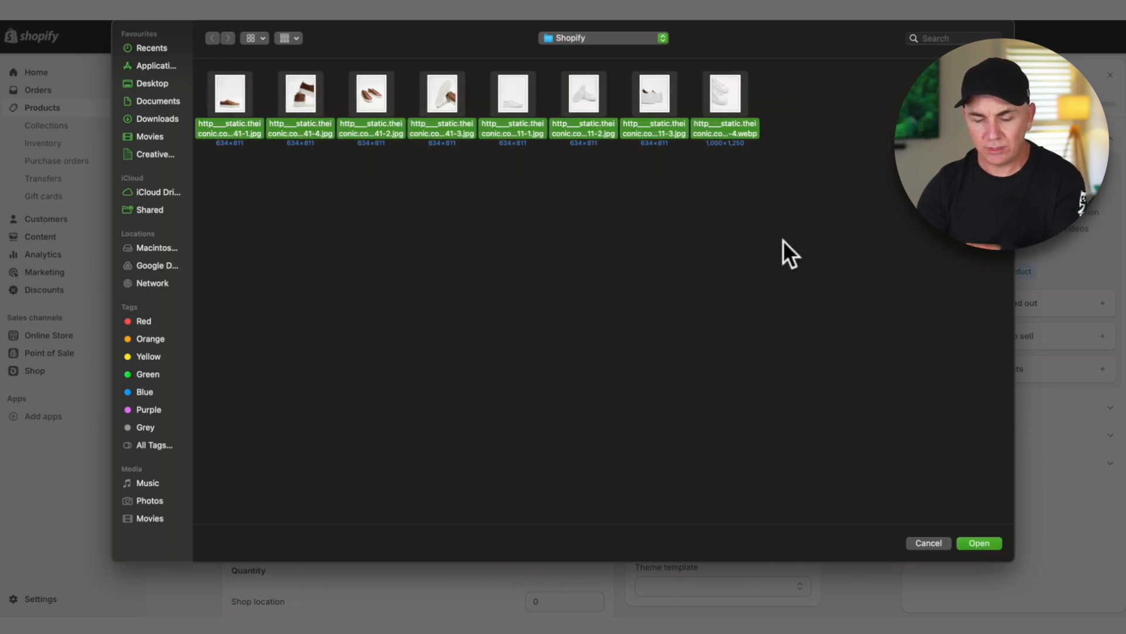
left_click(983, 542)
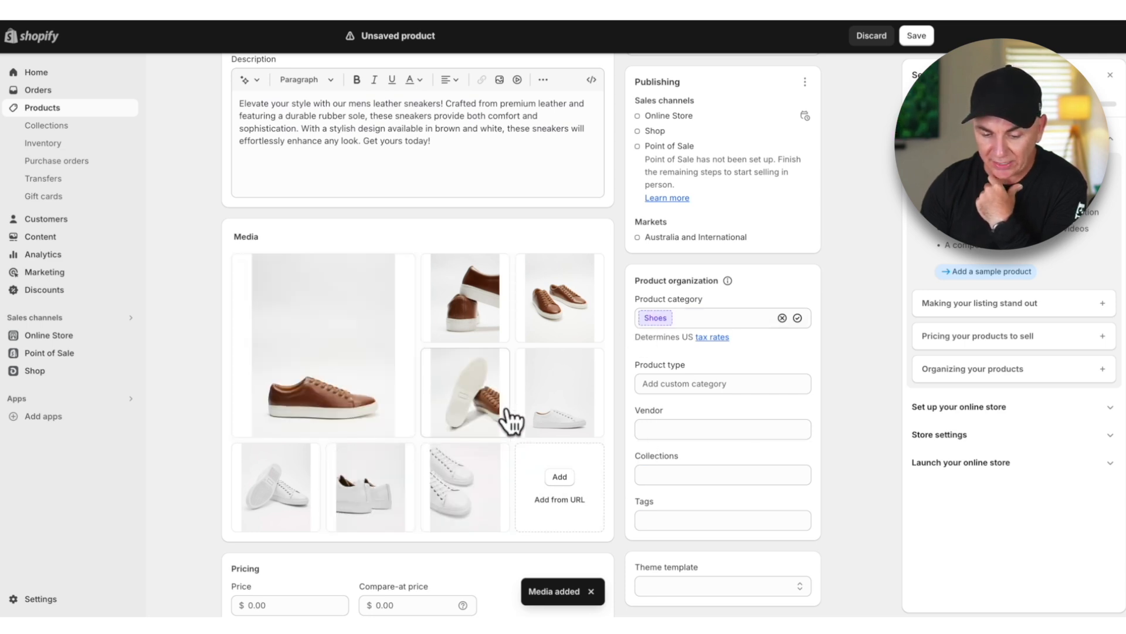
left_click_drag(578, 433, 487, 337)
left_click_drag(463, 410, 534, 346)
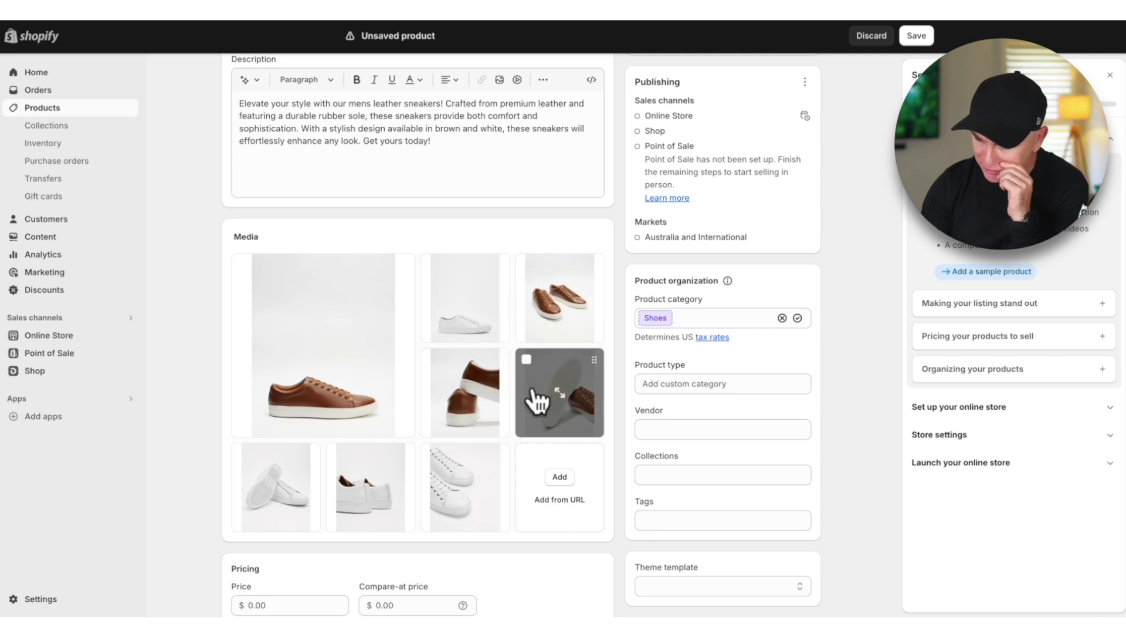
- Set the product's price to $99.00 and its compare-at price to $129.00
scroll(196, 252, "down", 5)
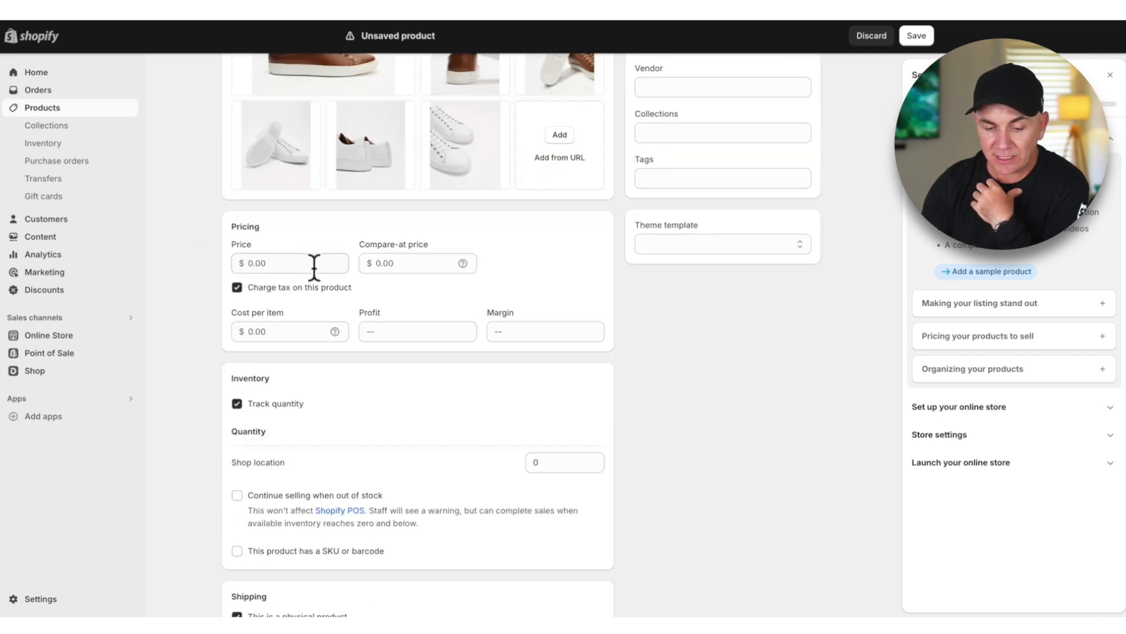
left_click(315, 264)
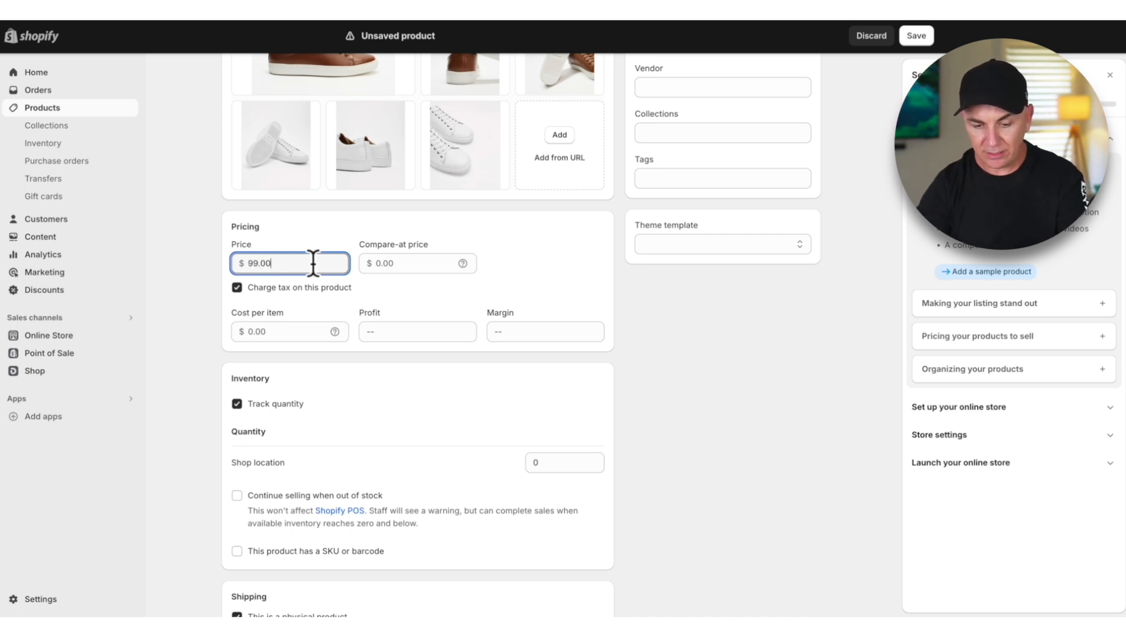
left_click(452, 248)
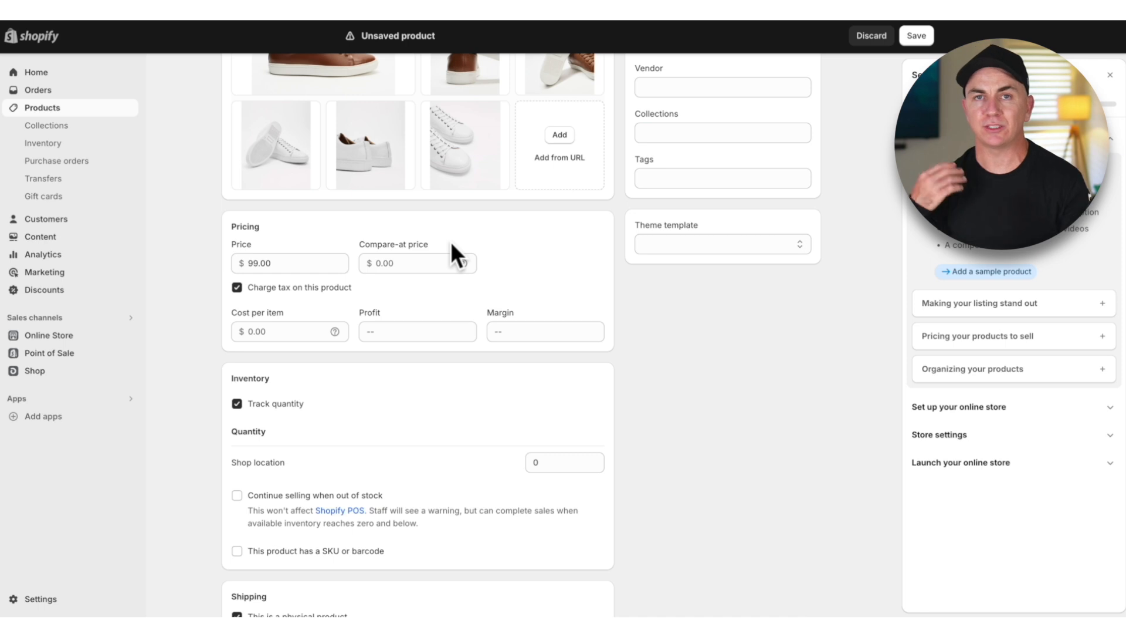
left_click(424, 263)
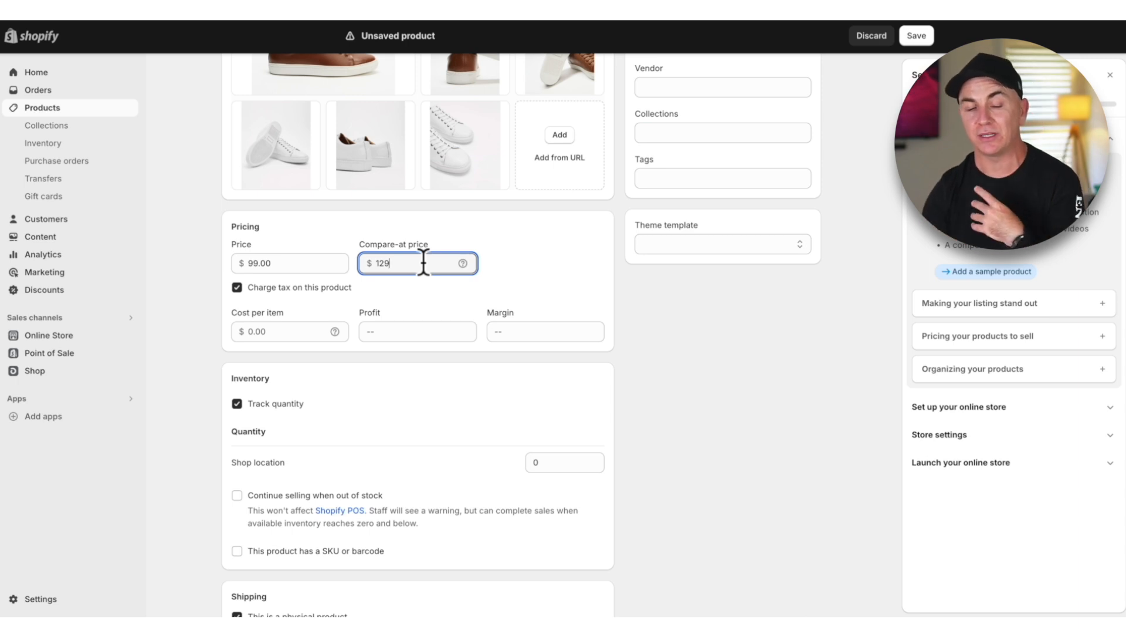
- Change the product's price to $129.00 and set the cost per item to $50.00
left_click(237, 262)
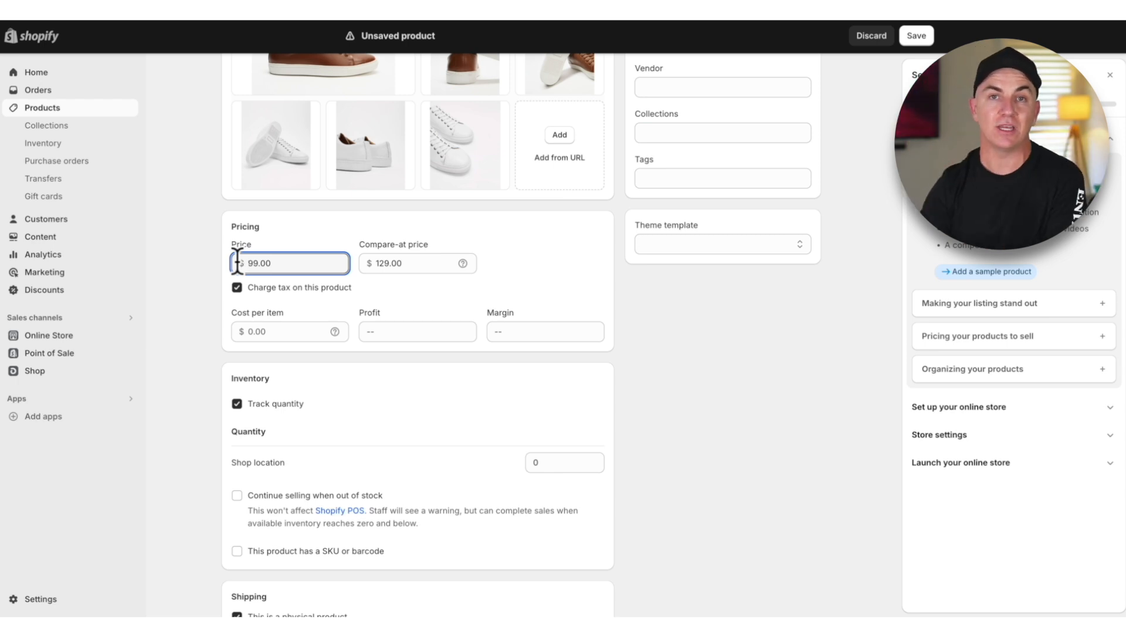
left_click(339, 253)
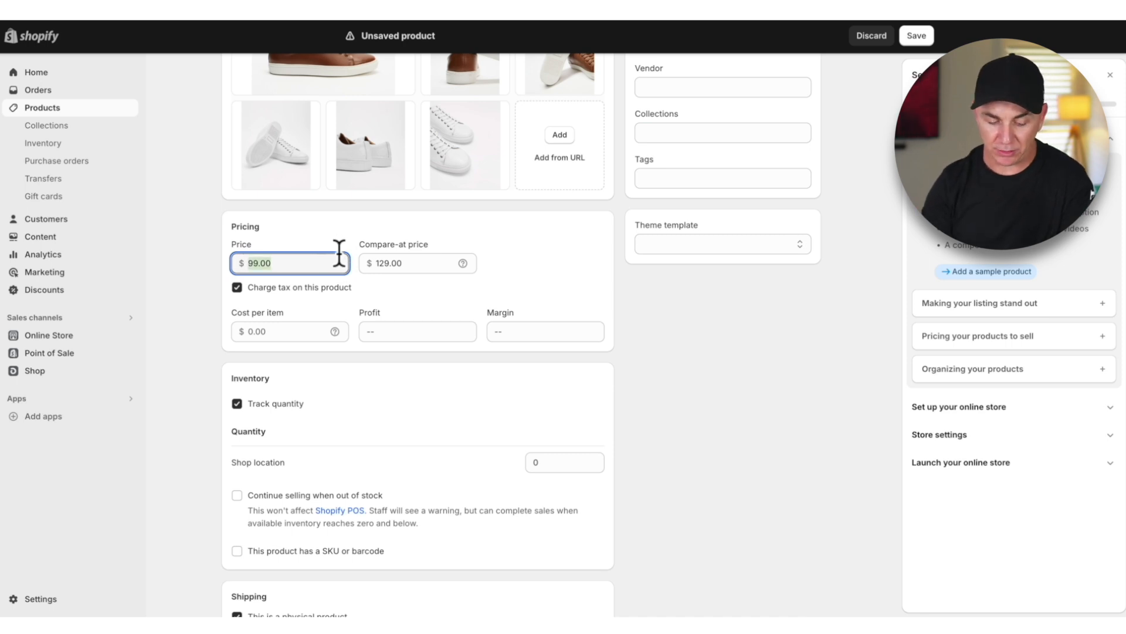
left_click(205, 267)
scroll(273, 296, "down", 1)
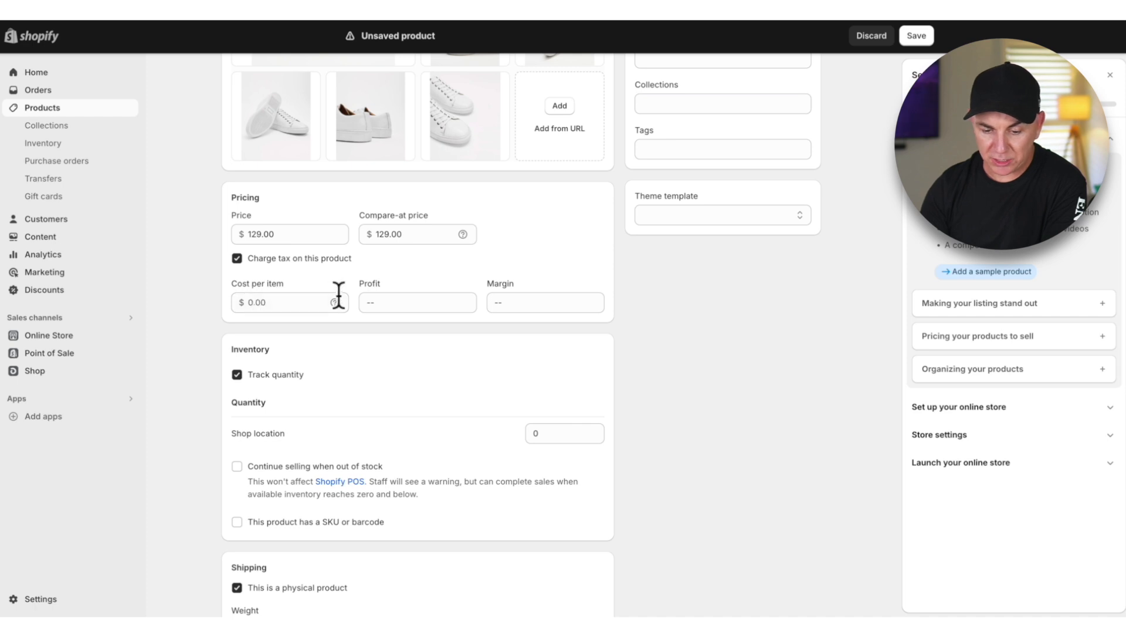
left_click(293, 303)
type("50")
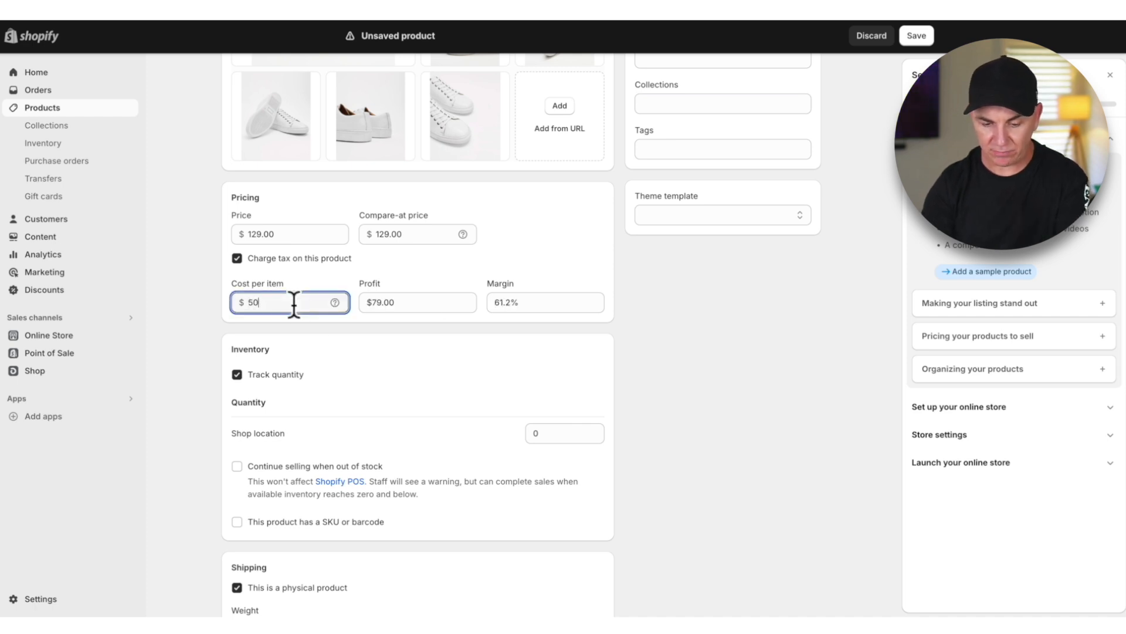
left_click(203, 290)
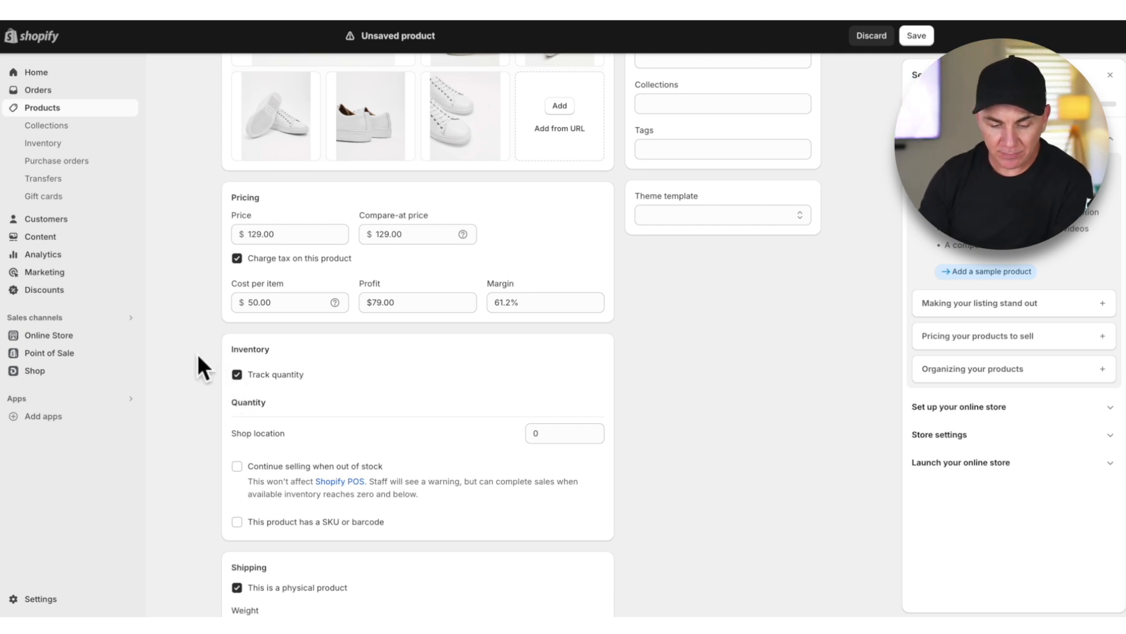
- Set the product's shipping weight to 1.2 kg
scroll(266, 379, "down", 1)
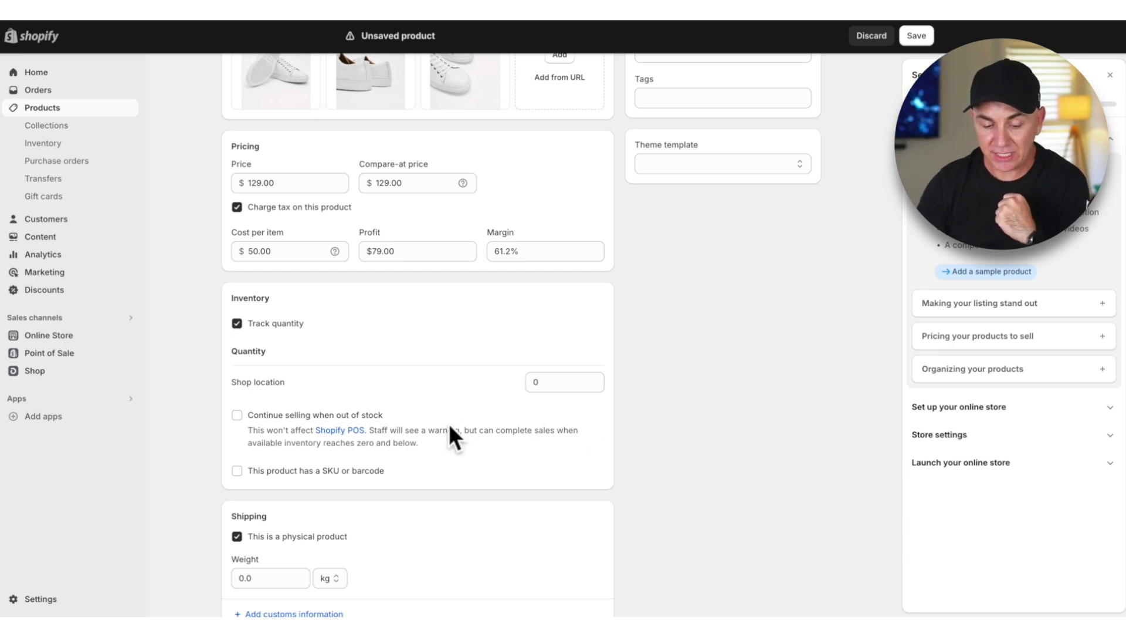
scroll(199, 364, "down", 5)
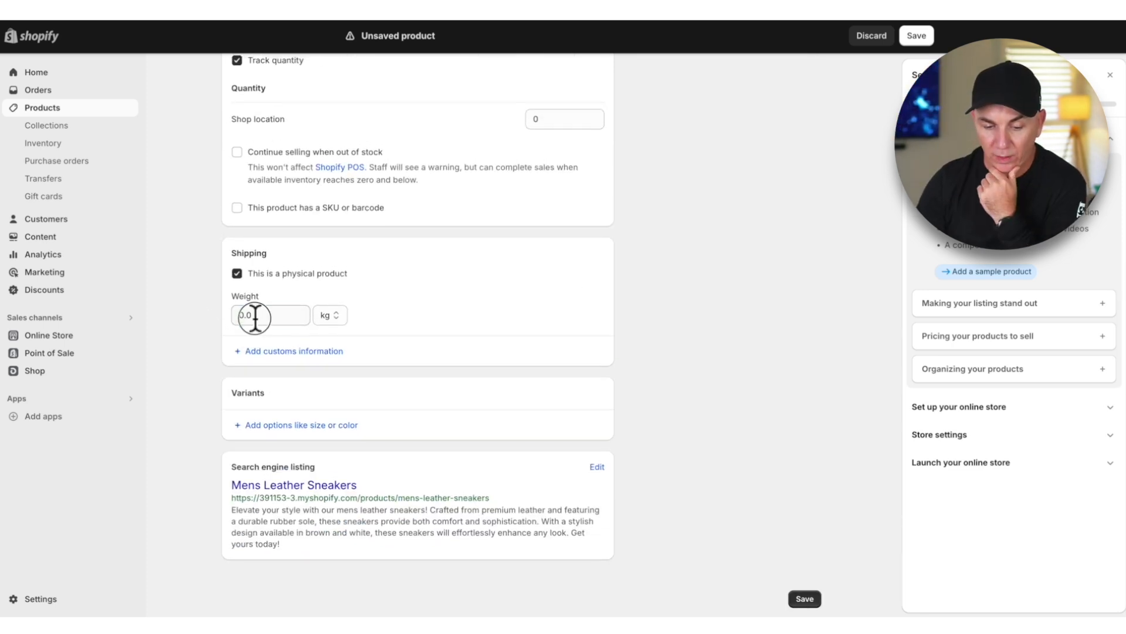
left_click(256, 317)
type("1.2")
left_click(203, 326)
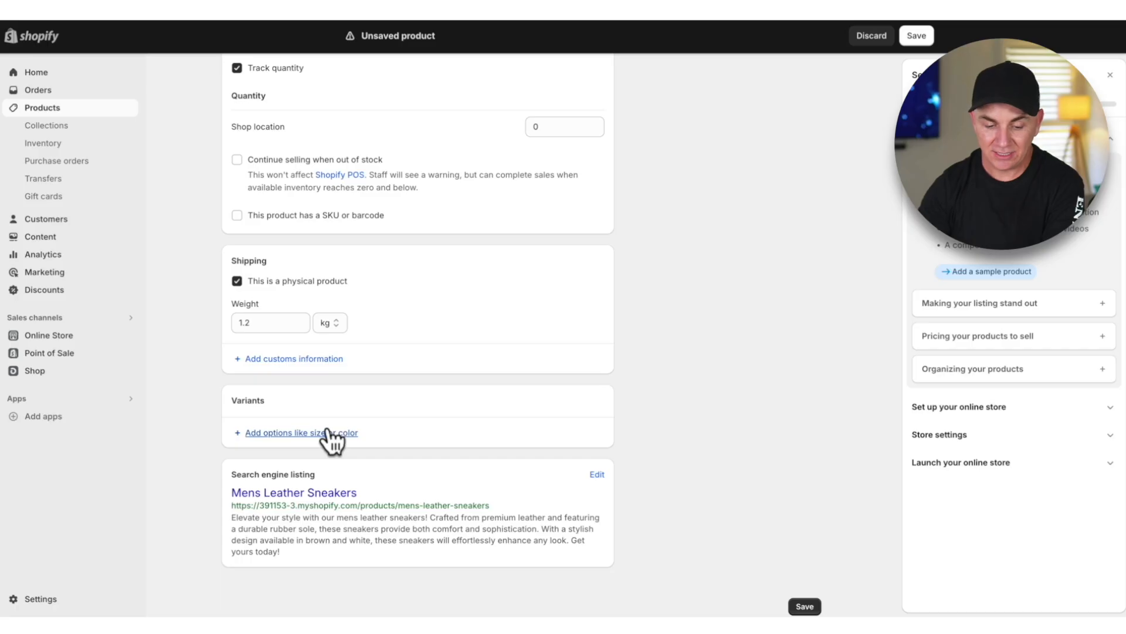
- Add a Size variant option with the values 7 US, 8 US, 9 US and 10 US
left_click(332, 435)
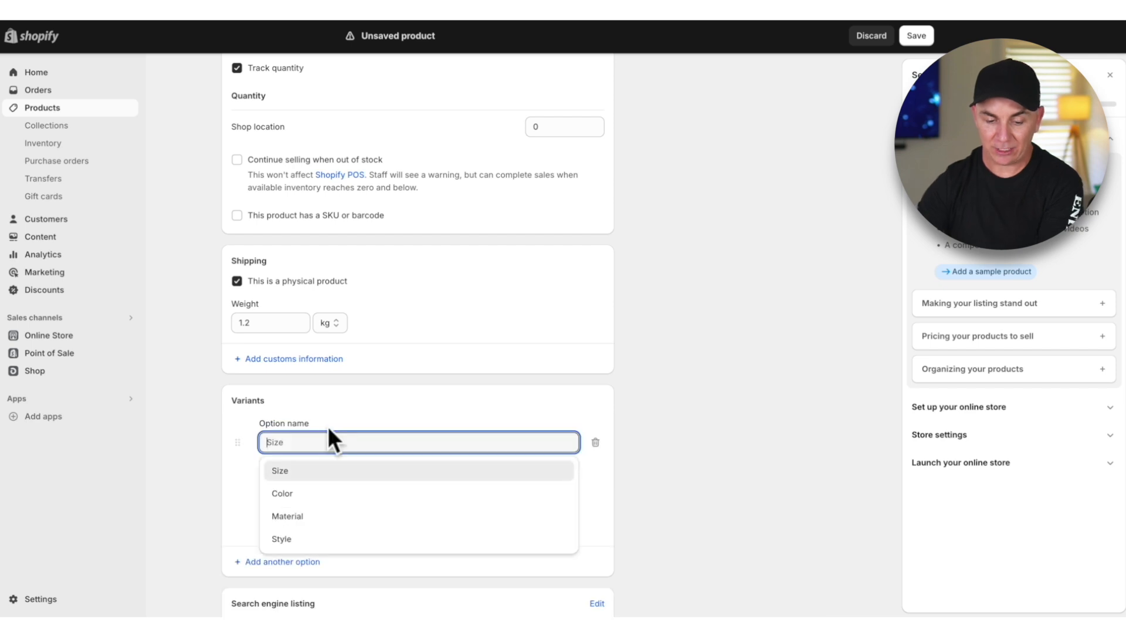
left_click(305, 470)
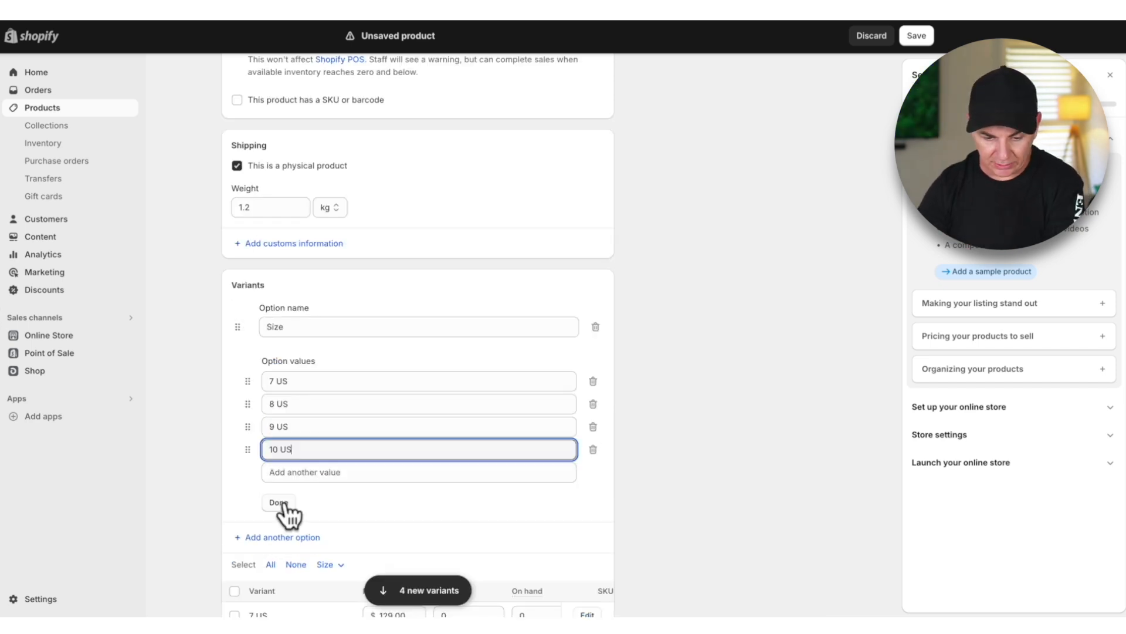
left_click(283, 510)
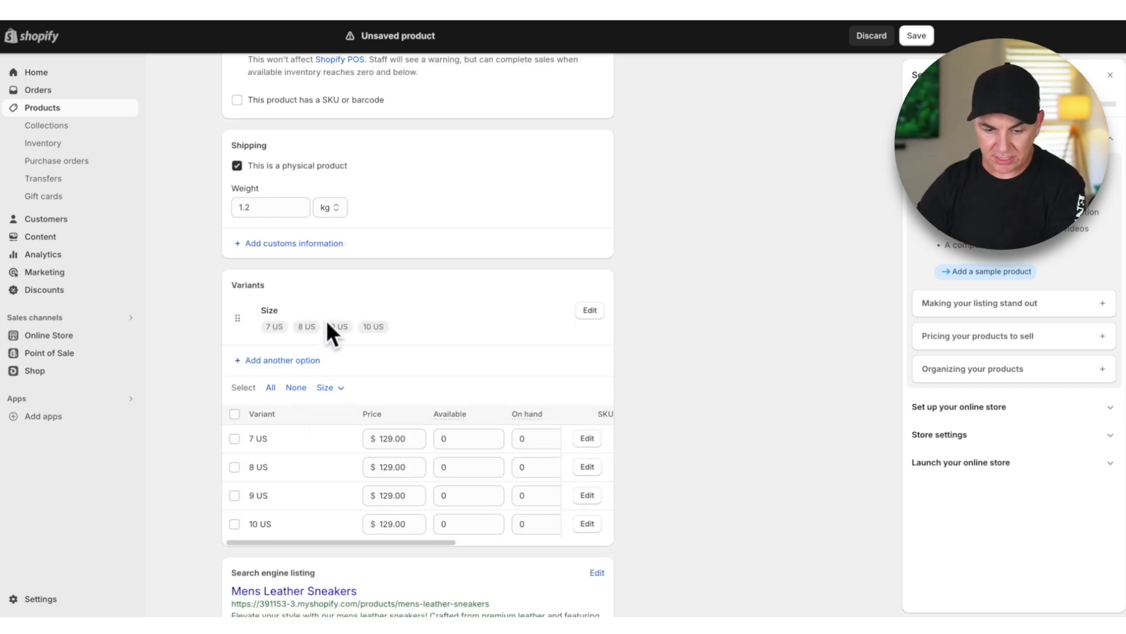
- Add a Color variant option with the values White and Brown
left_click(289, 361)
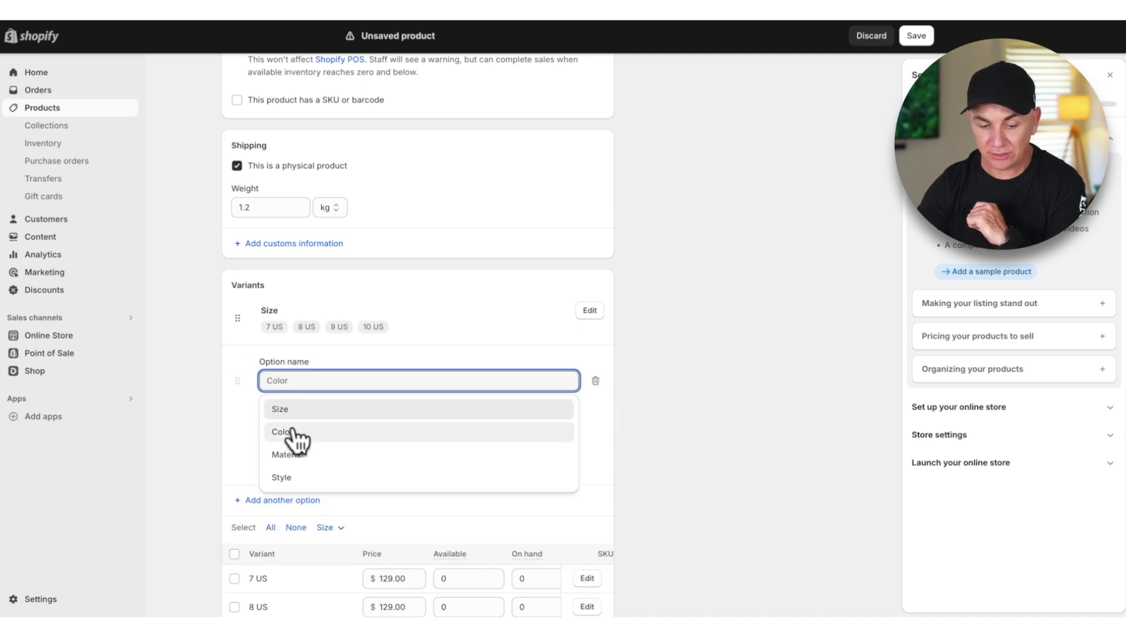
left_click(293, 432)
left_click(284, 508)
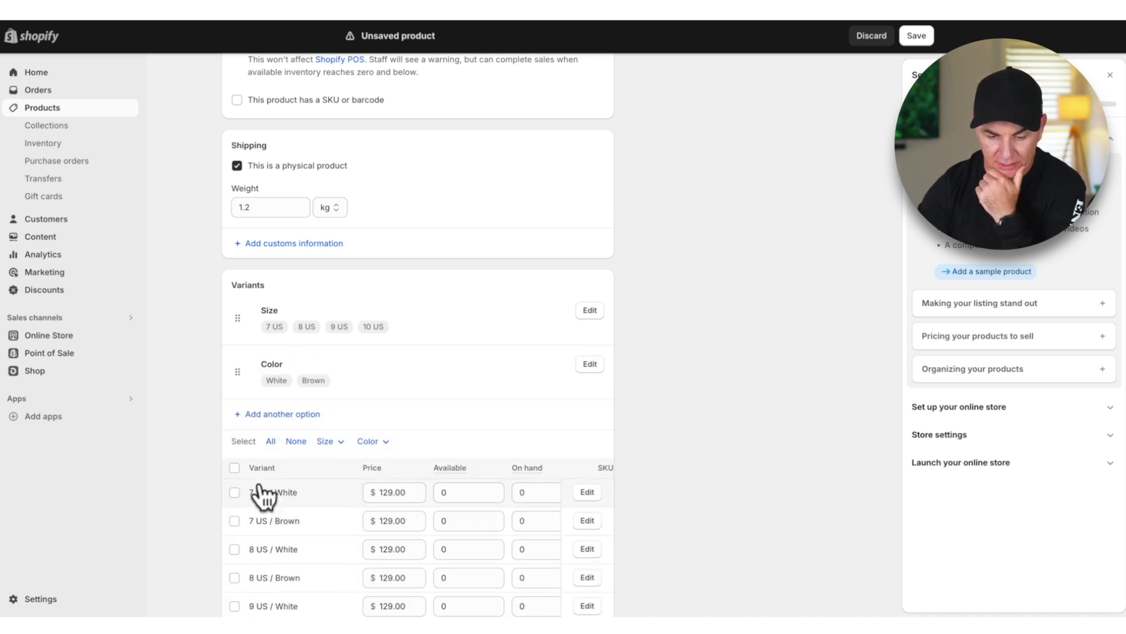
- Set the available stock to 5 for the 7 US / White variant and 6 for the 7 US / Brown variant
scroll(258, 446, "down", 1)
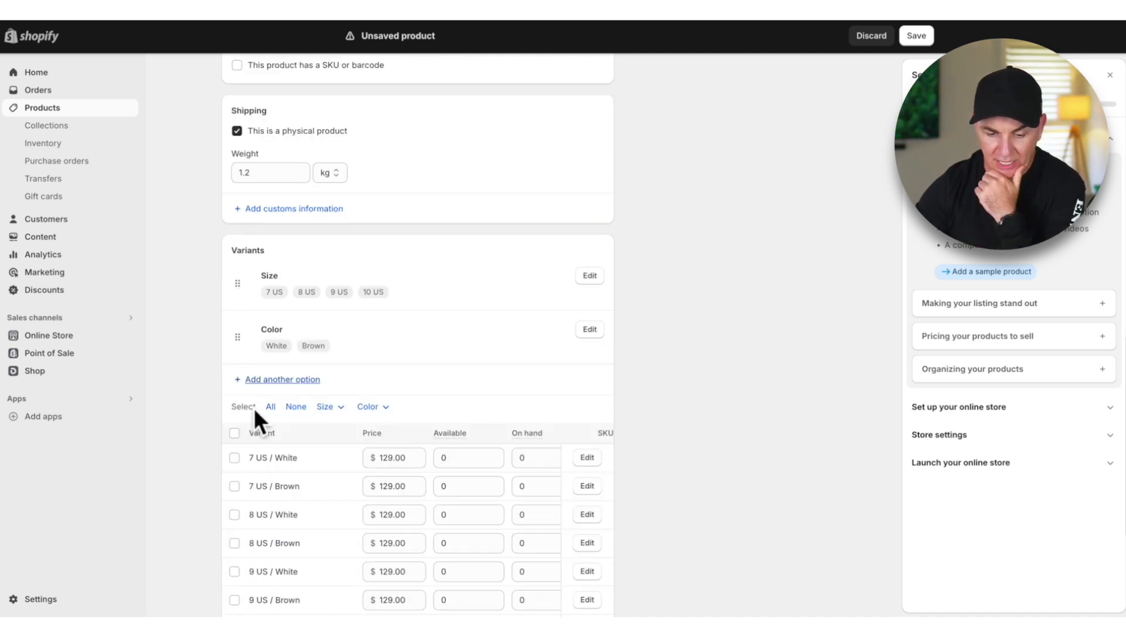
scroll(258, 407, "down", 2)
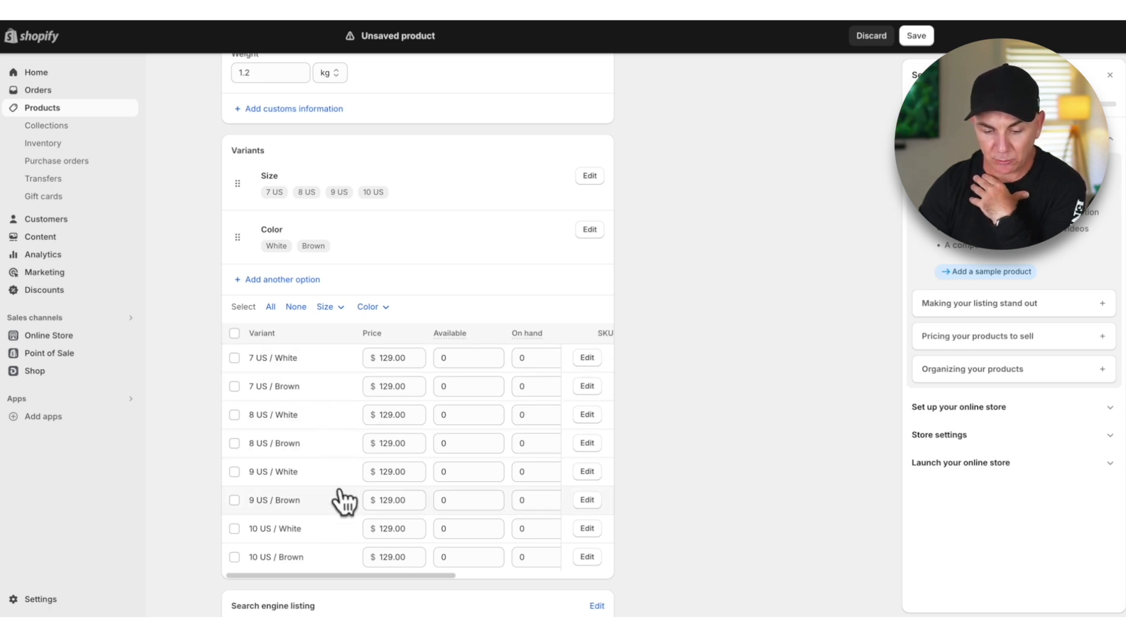
scroll(345, 499, "down", 2)
scroll(349, 504, "up", 4)
scroll(482, 404, "down", 2)
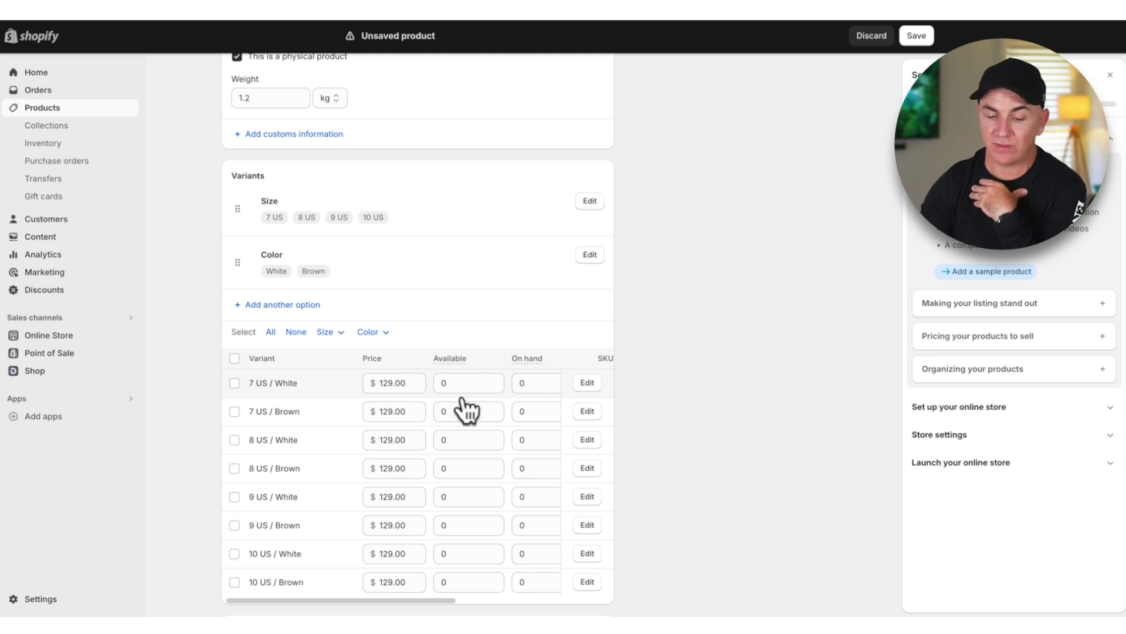
left_click(495, 380)
left_click(495, 381)
left_click(495, 381)
left_click(496, 407)
left_click(495, 411)
left_click(495, 410)
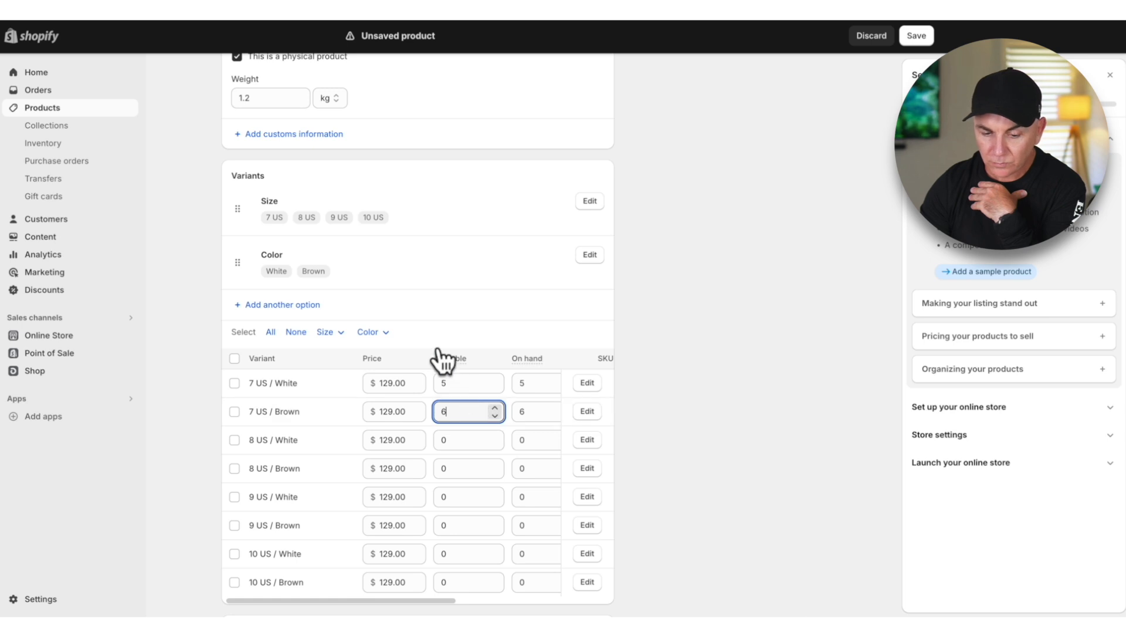
- Save the new product and open all of its variants for bulk editing
scroll(195, 308, "down", 2)
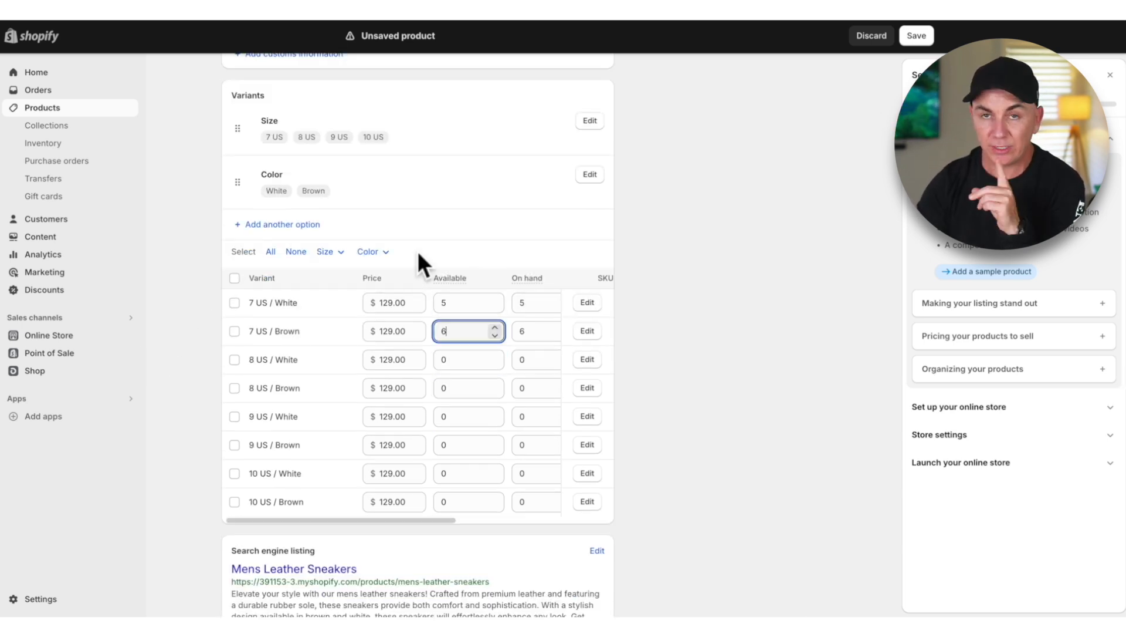
left_click(916, 36)
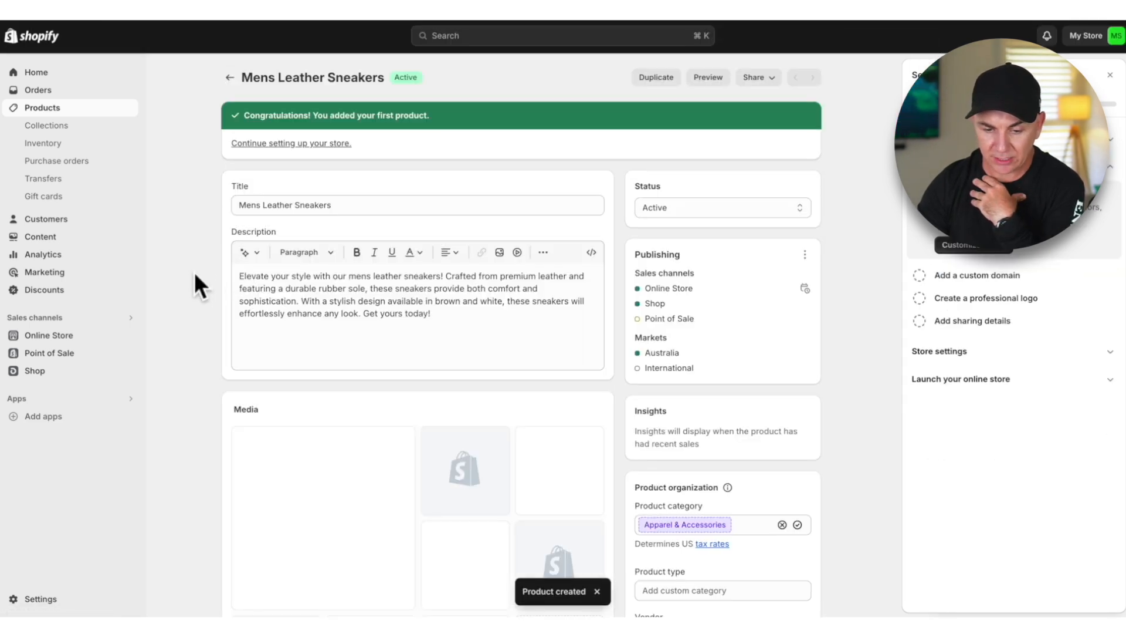
scroll(194, 268, "down", 12)
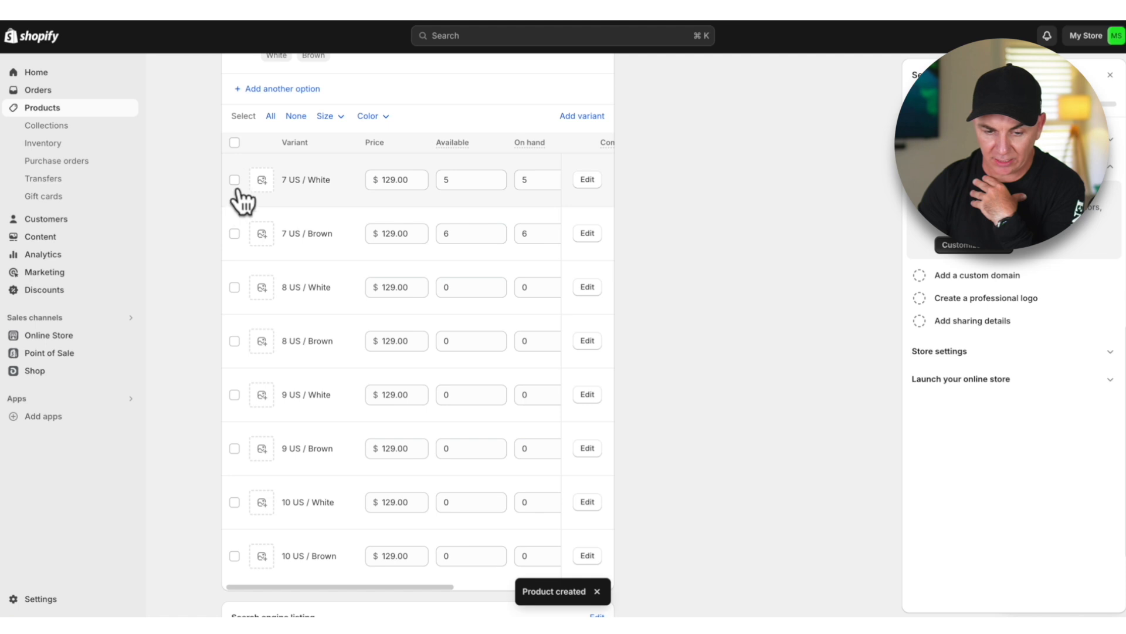
left_click(235, 143)
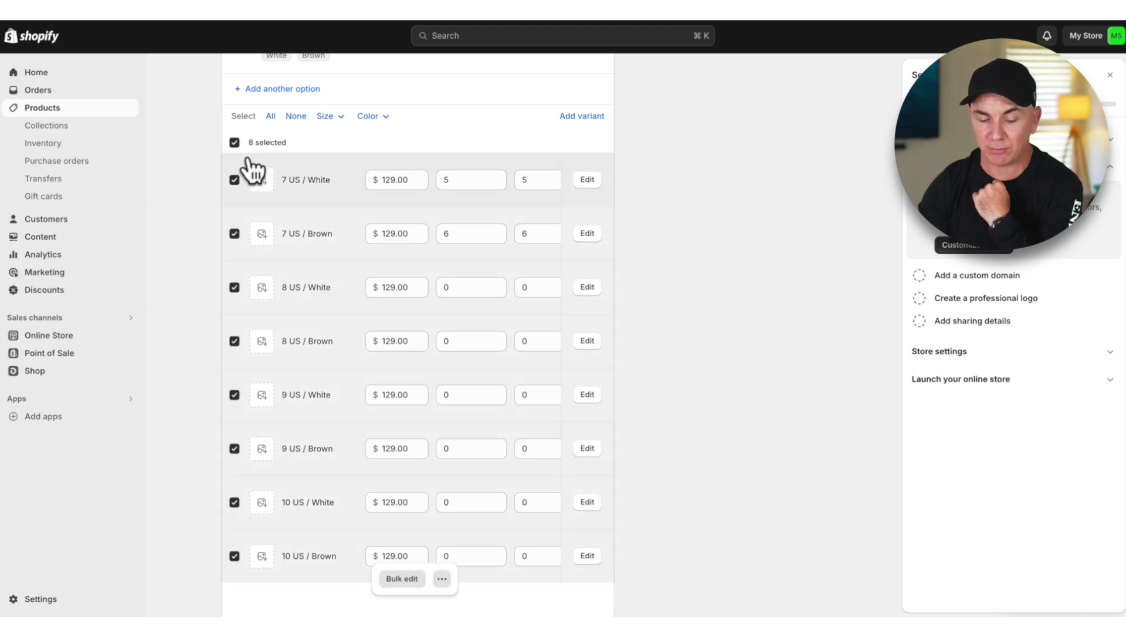
left_click(399, 580)
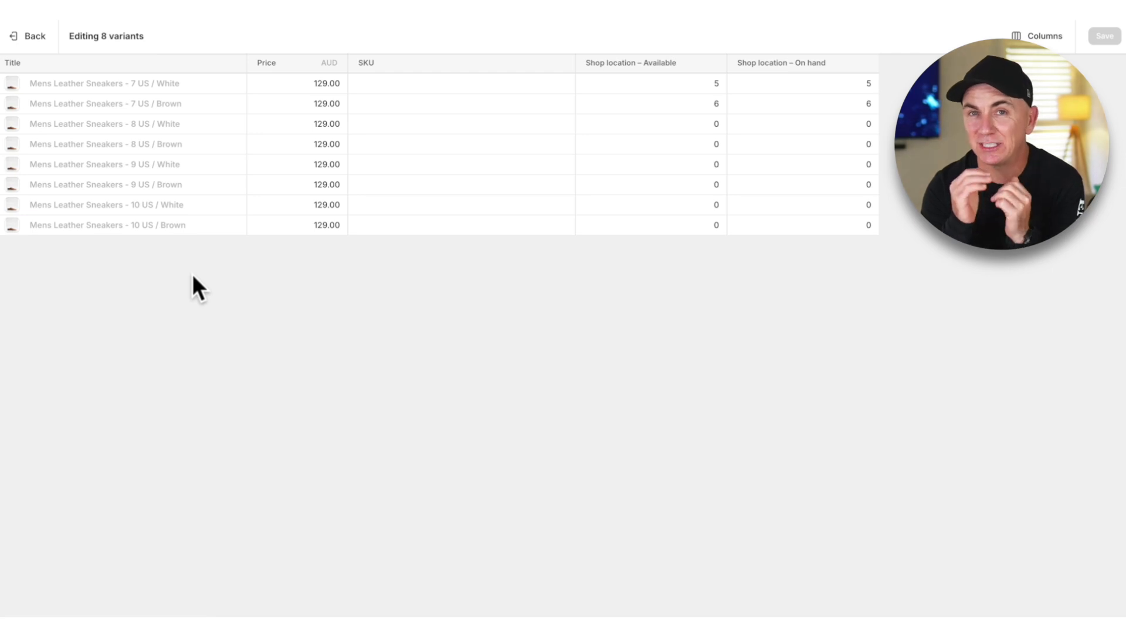
- Set the available stock at the shop location to 5 for every variant at once
left_click(504, 88)
left_click(685, 87)
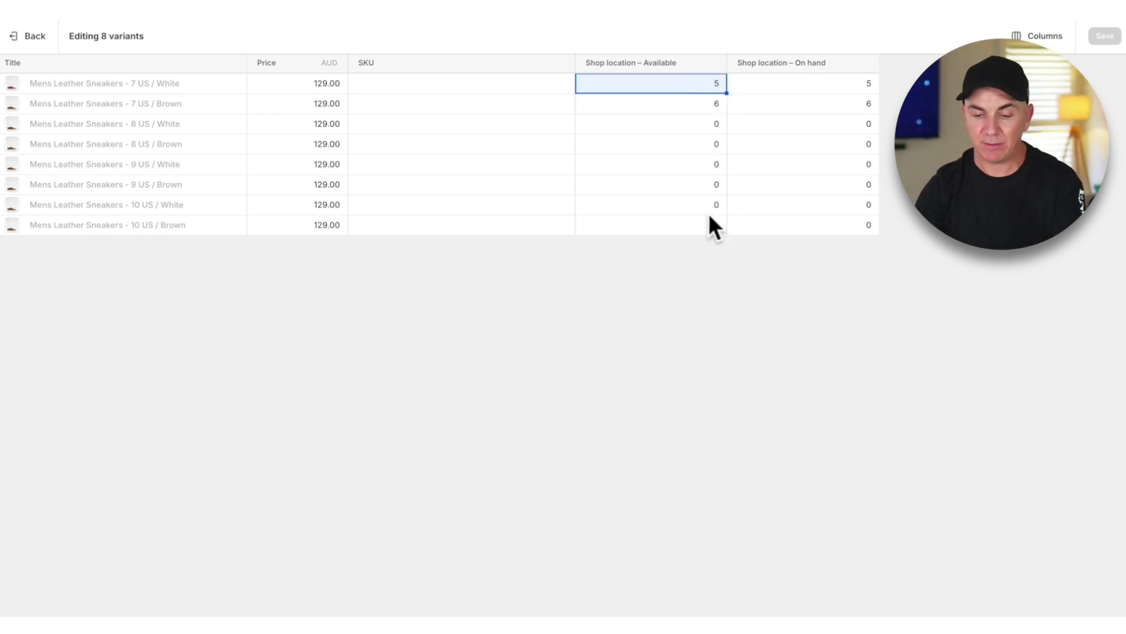
left_click(708, 84)
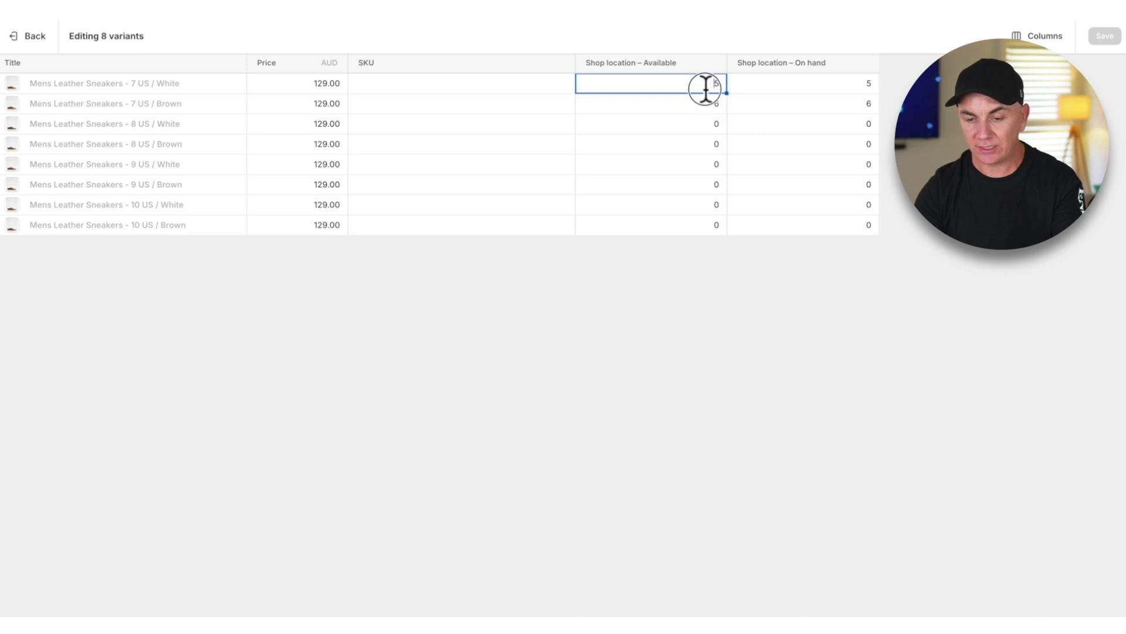
type("55")
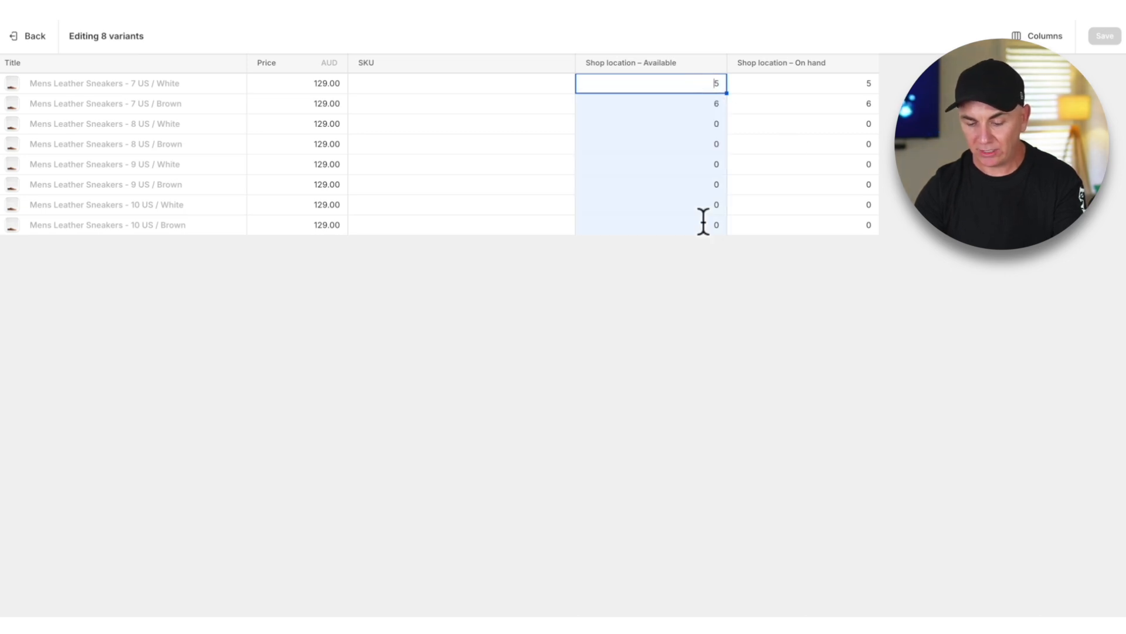
key("Return")
type("5")
key("Return")
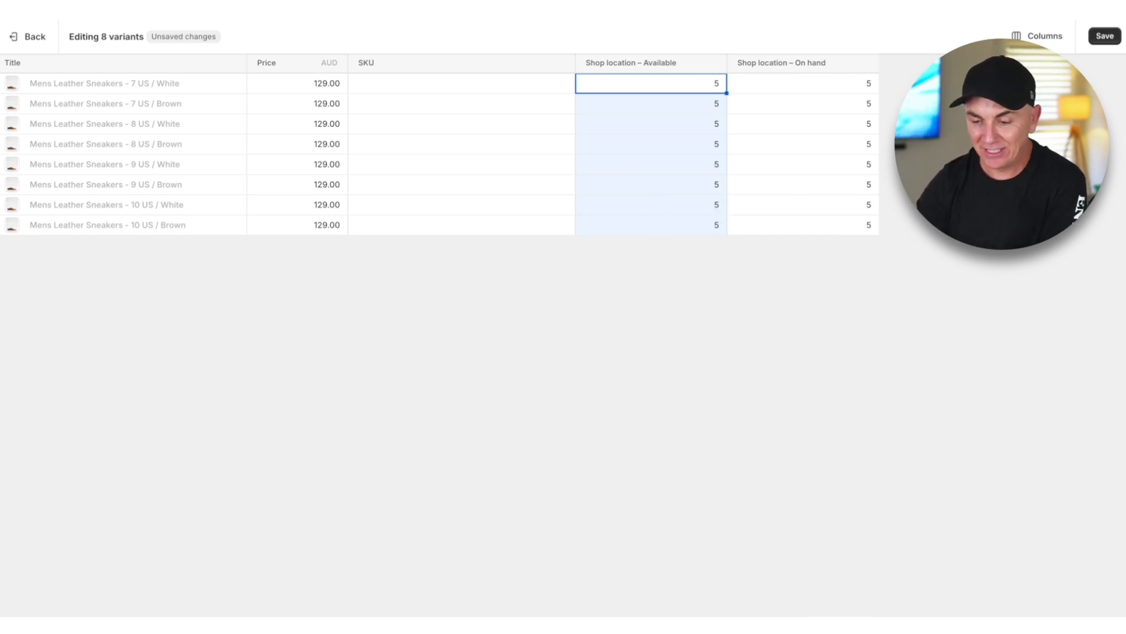
- Show the Weight and Cost per item columns for the variants, save the bulk changes and return to the product
left_click(1034, 37)
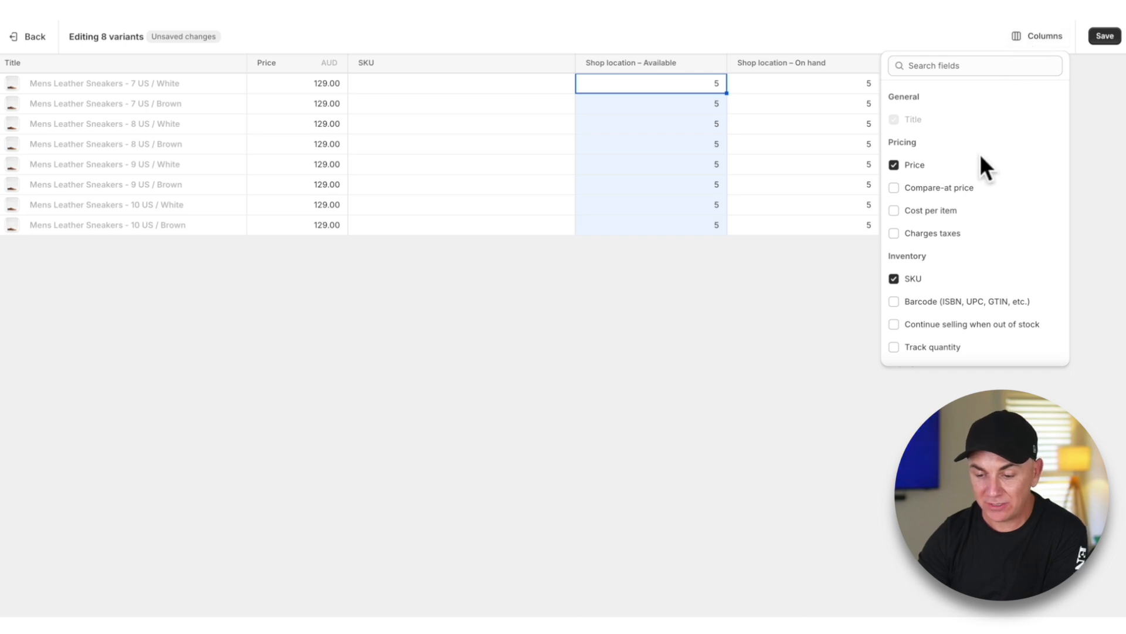
scroll(955, 202, "down", 3)
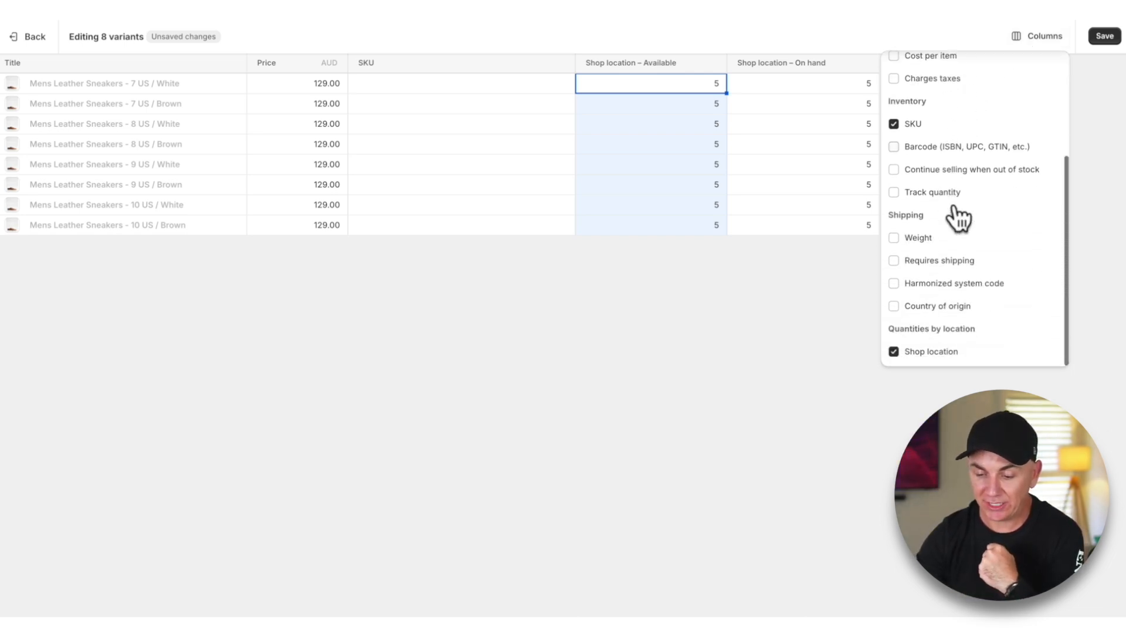
left_click(903, 238)
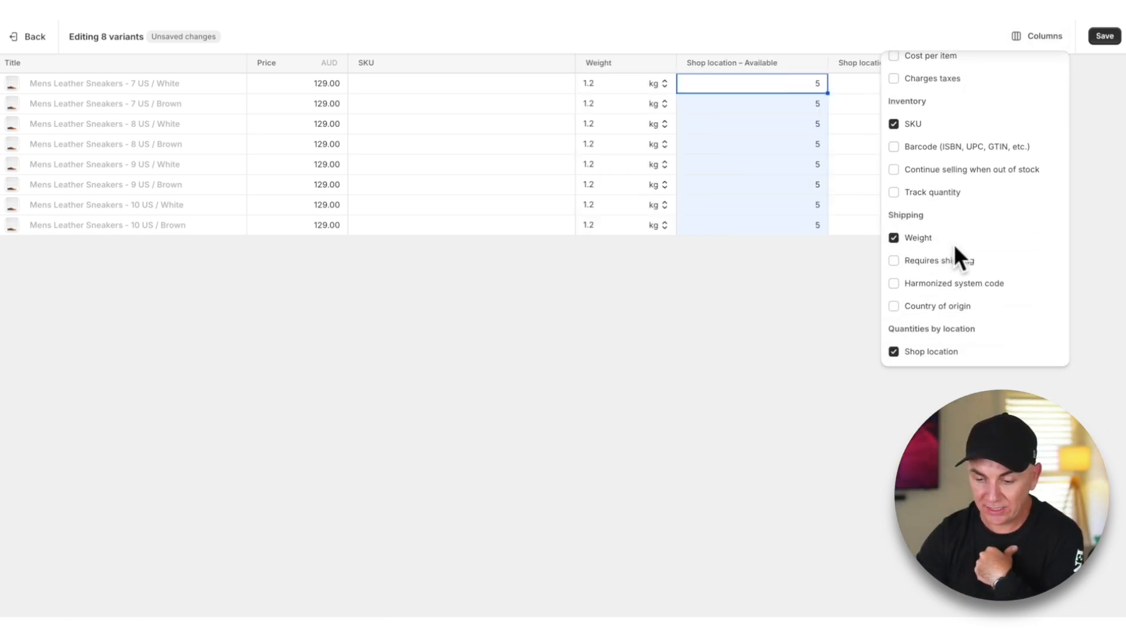
scroll(954, 244, "up", 3)
left_click(917, 212)
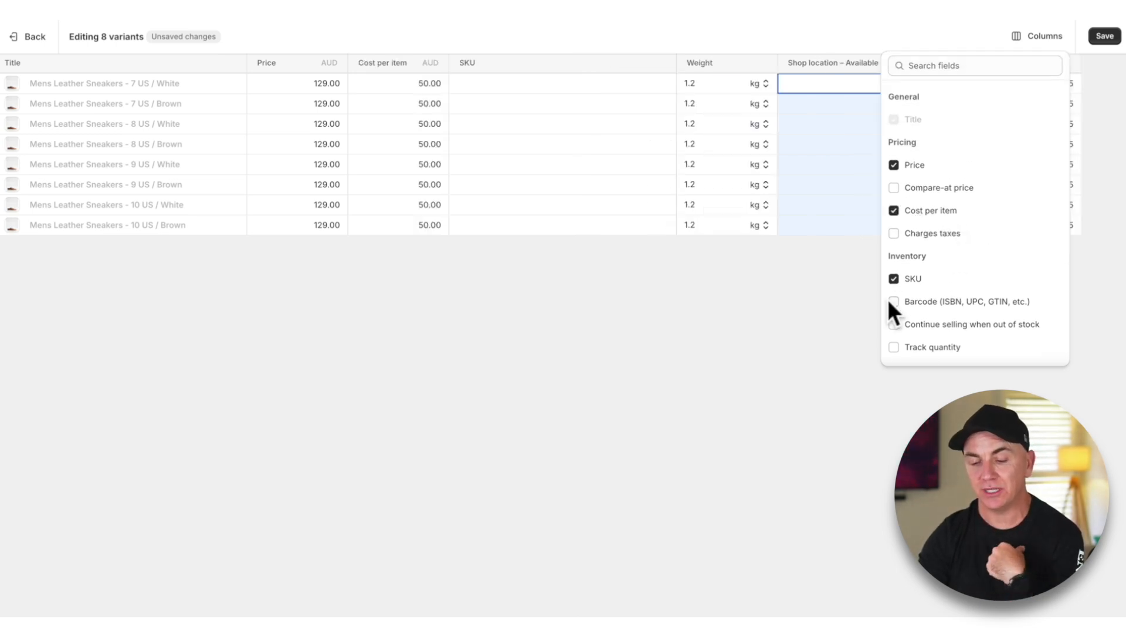
left_click(762, 445)
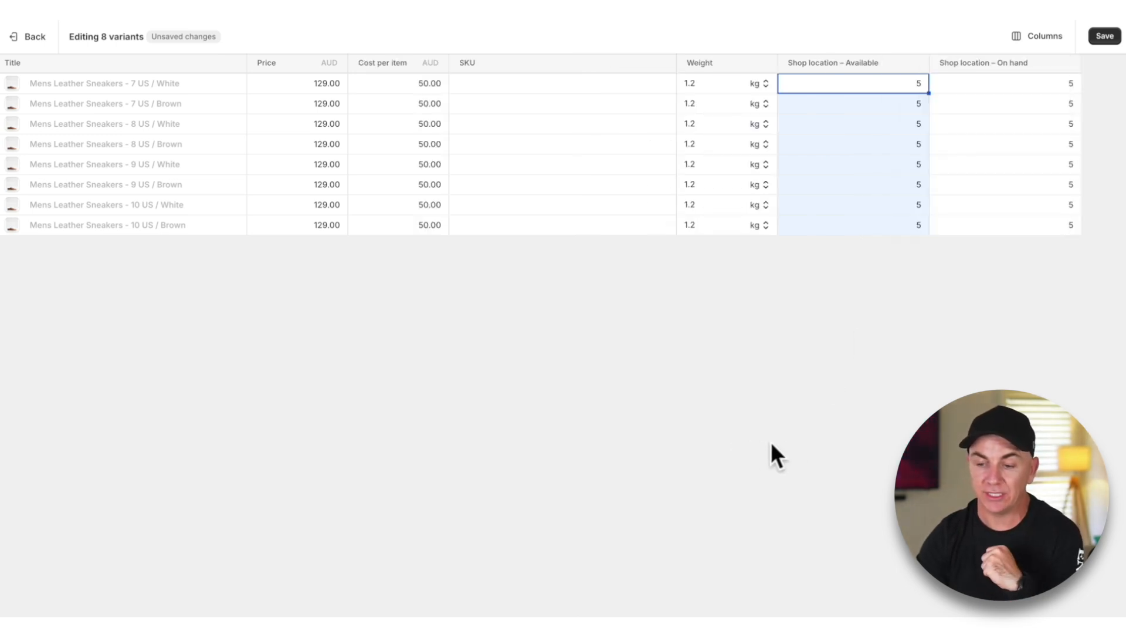
left_click(1102, 37)
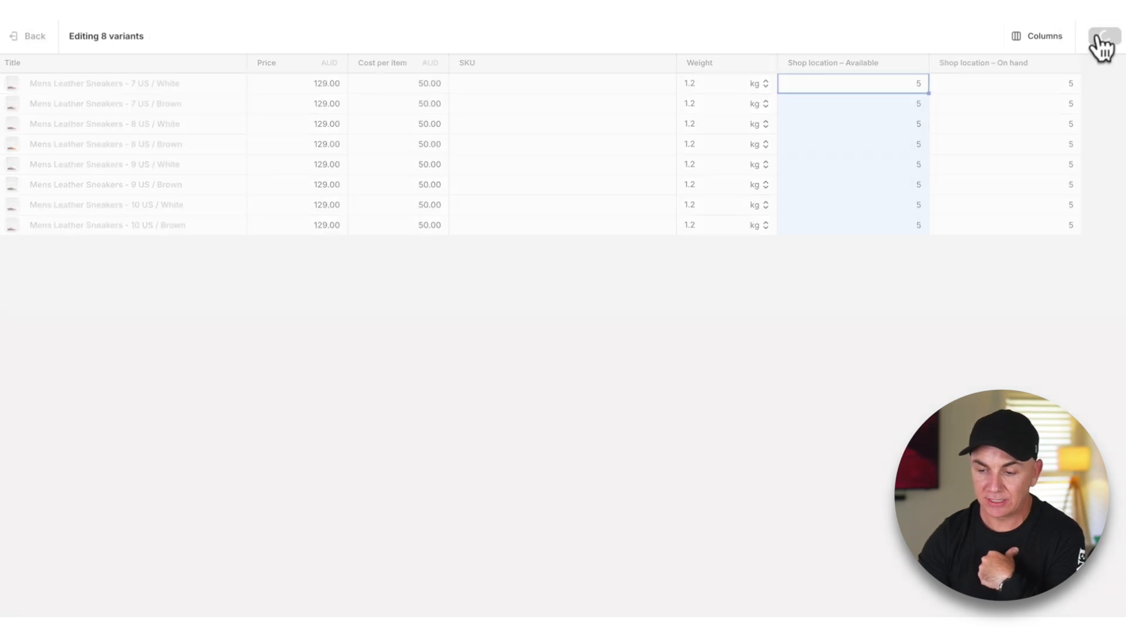
left_click(24, 38)
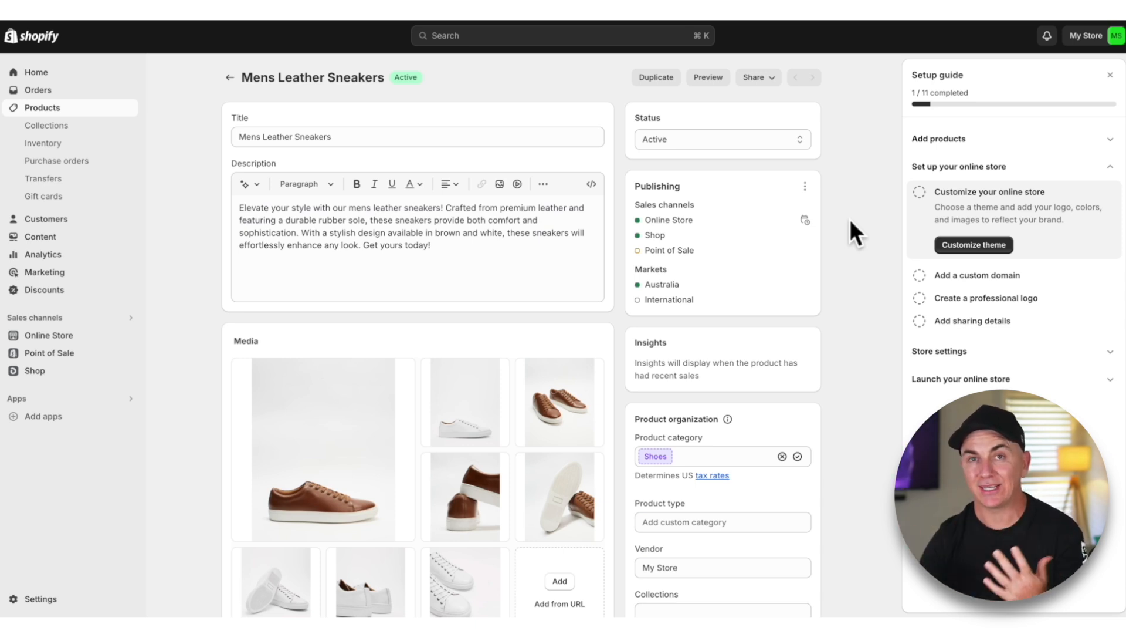
- Set the product type to Mens Shoes and add Brendans Shoes as the vendor
scroll(850, 219, "down", 3)
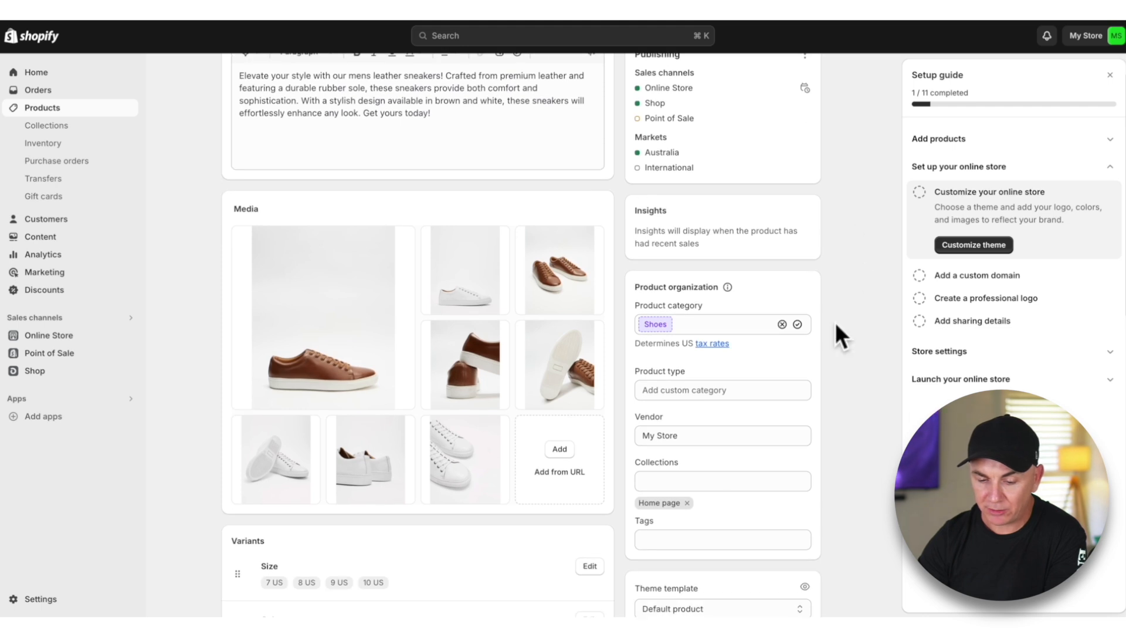
left_click(685, 389)
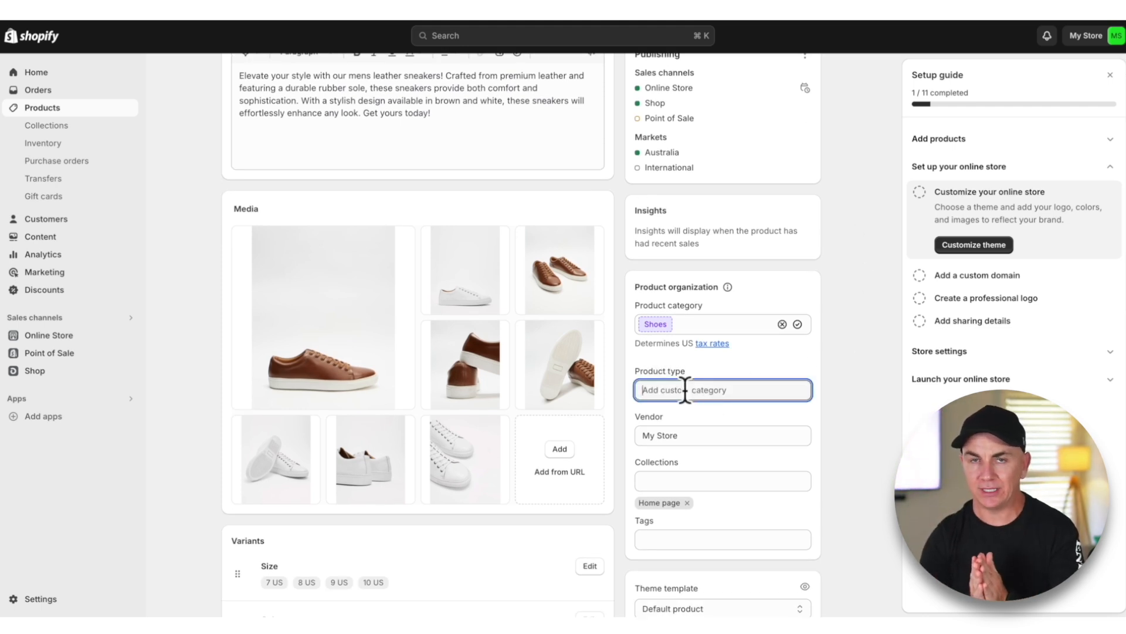
type("Mens Shoes")
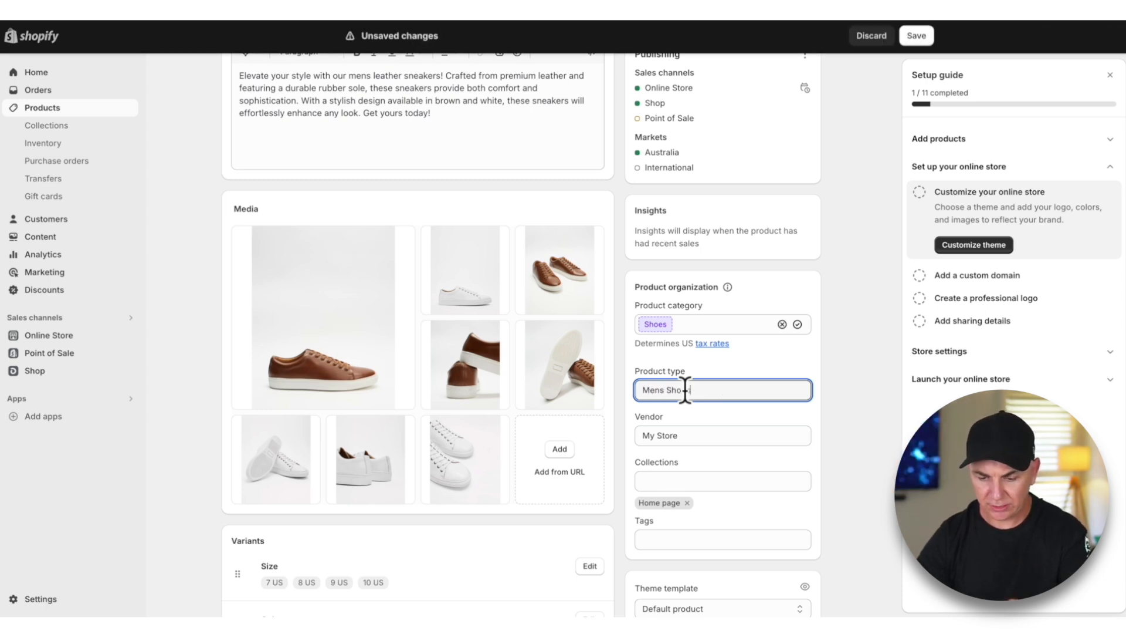
left_click(702, 436)
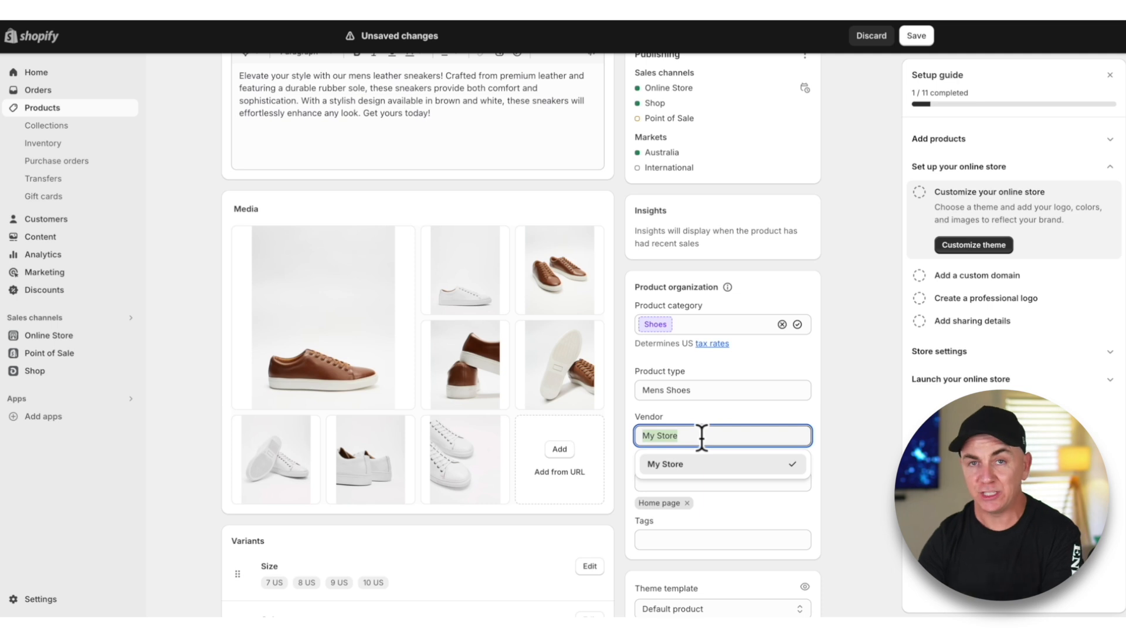
type("Brendans")
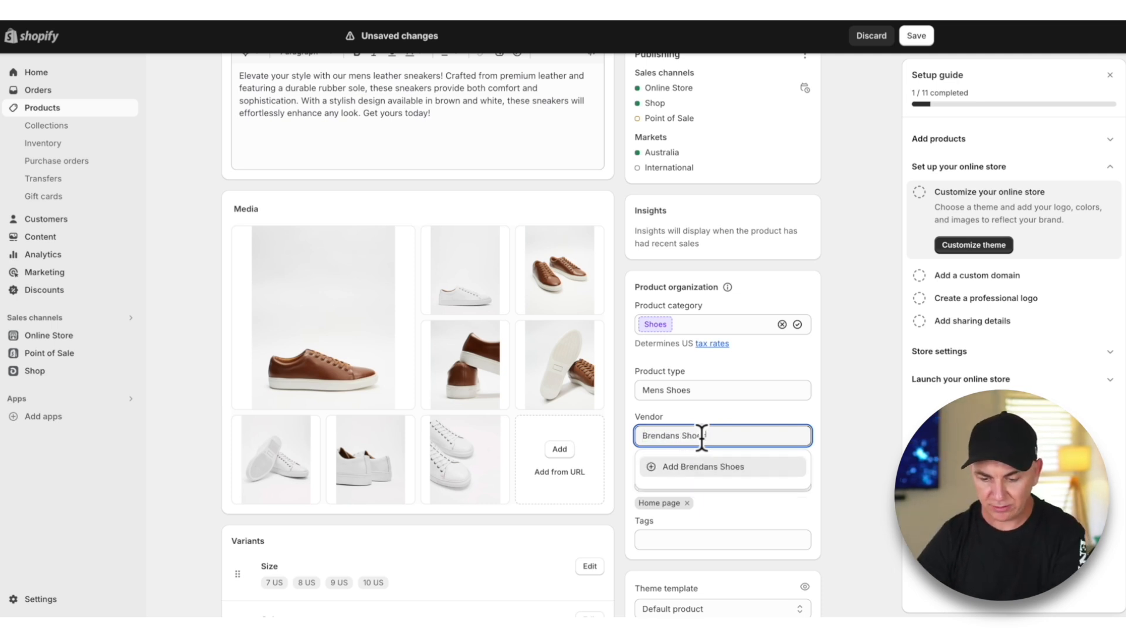
left_click(696, 468)
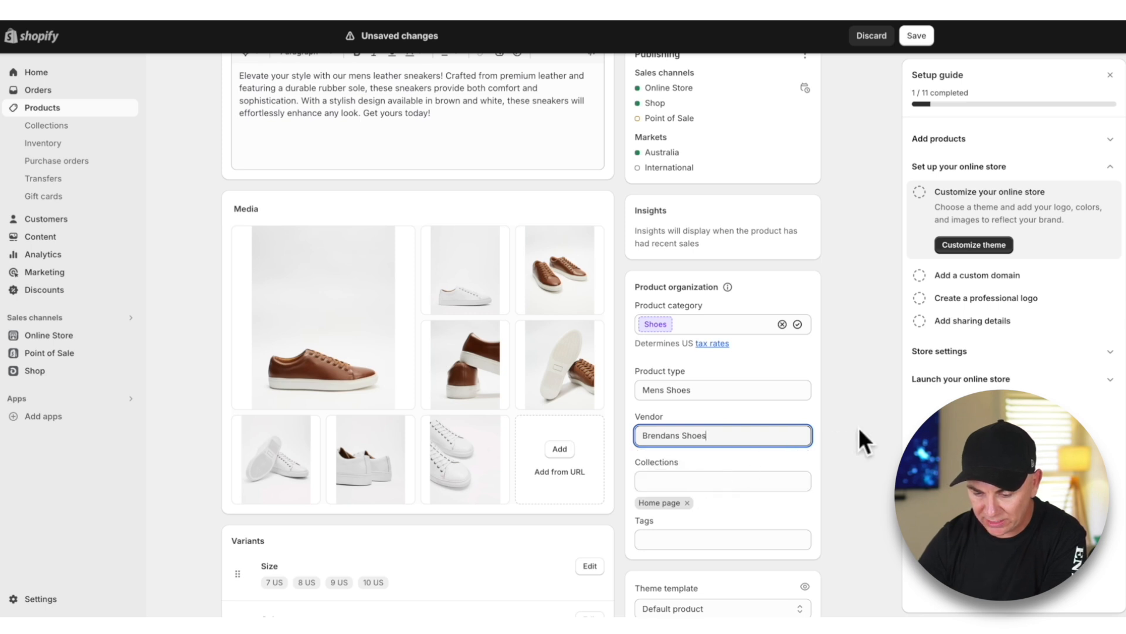
left_click(721, 479)
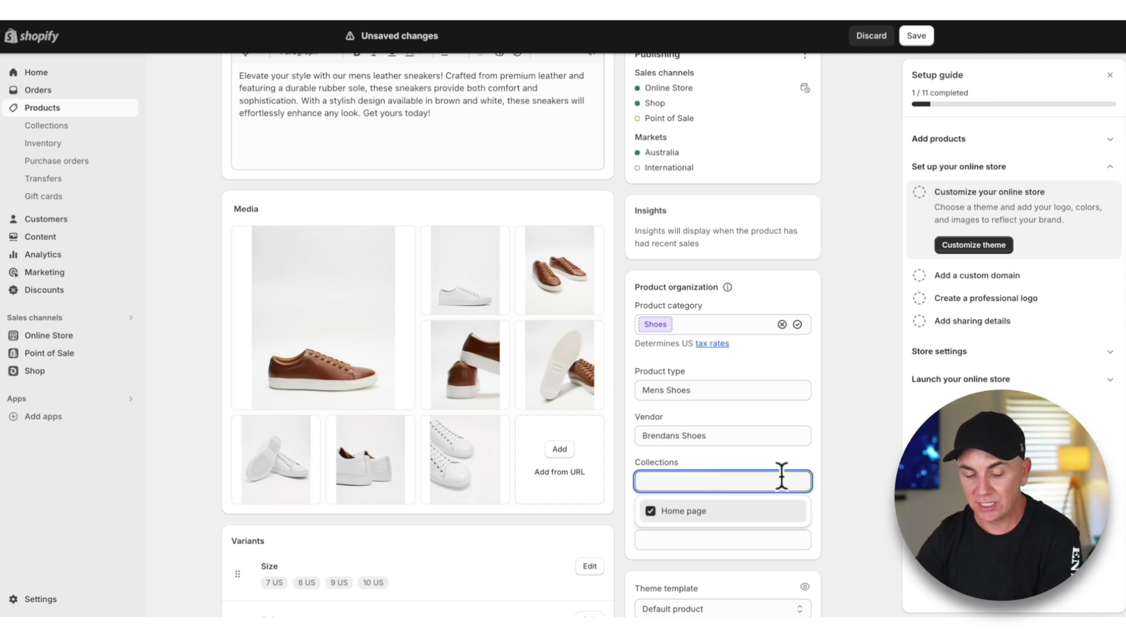
left_click(856, 457)
- Add the tags leather, mens and laced to the product and save it
scroll(853, 457, "down", 2)
left_click(751, 416)
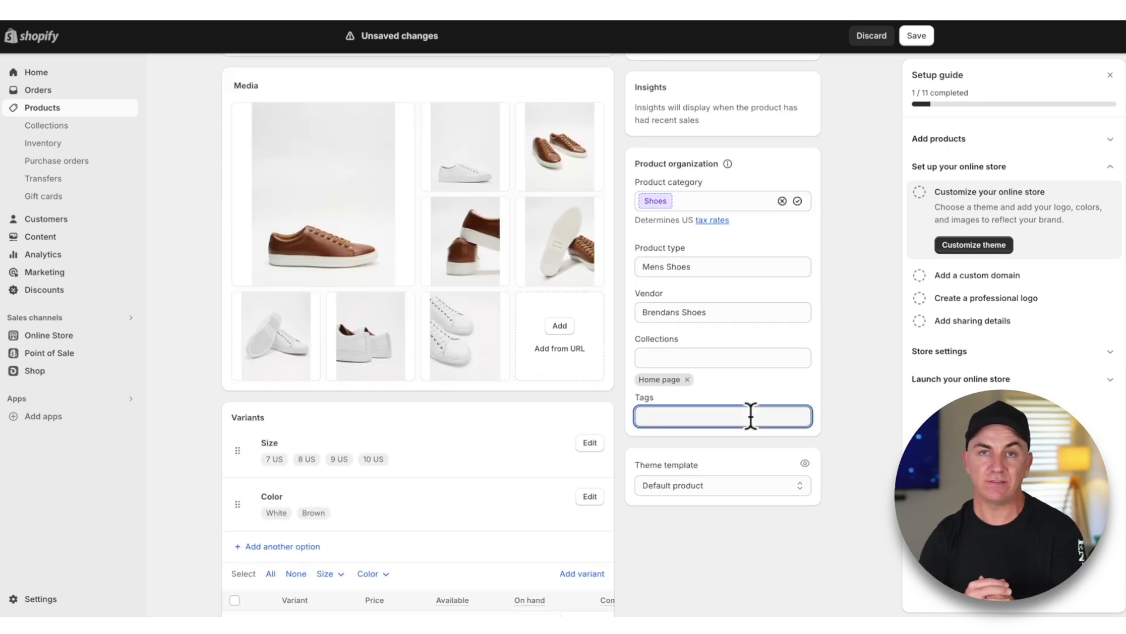
type("leather")
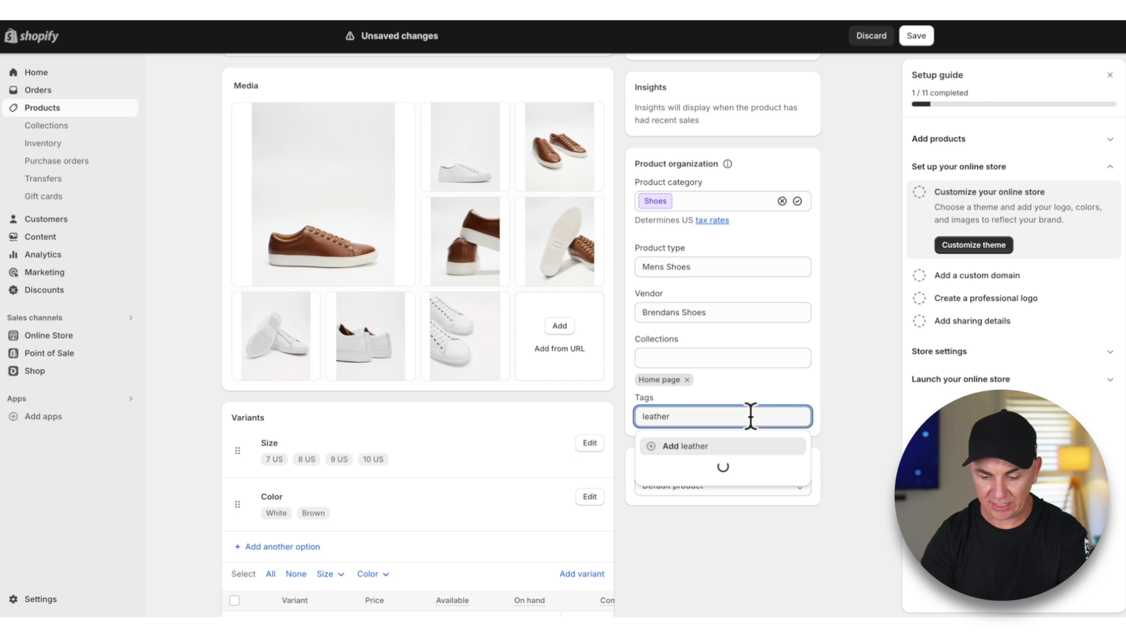
key("Return")
type("mens")
key("Return")
type("laced")
key("Return")
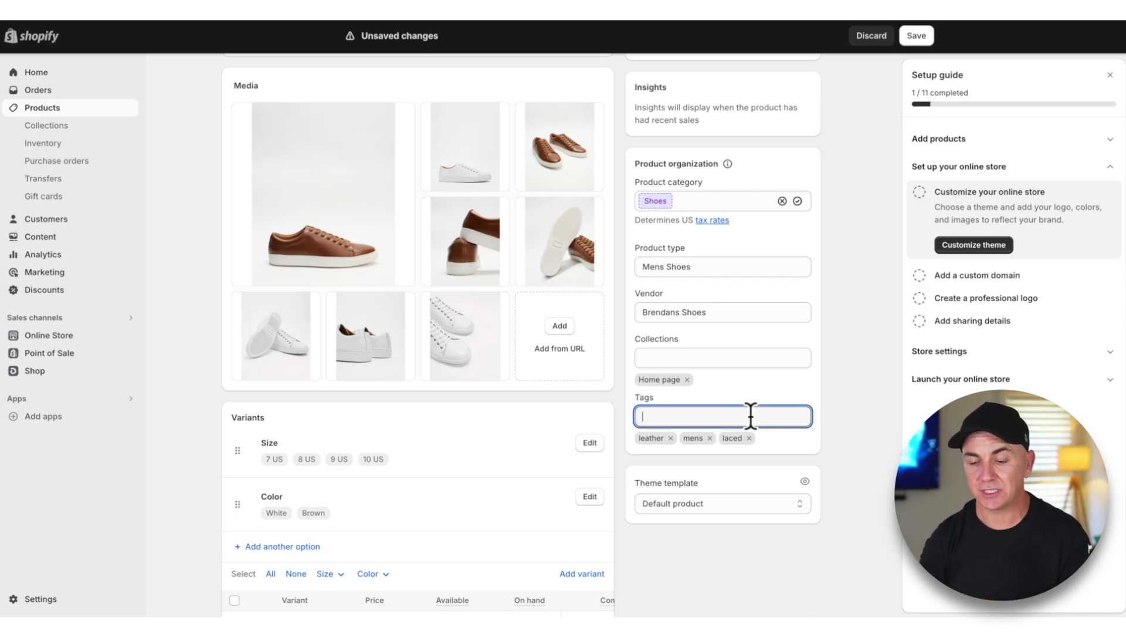
left_click(916, 36)
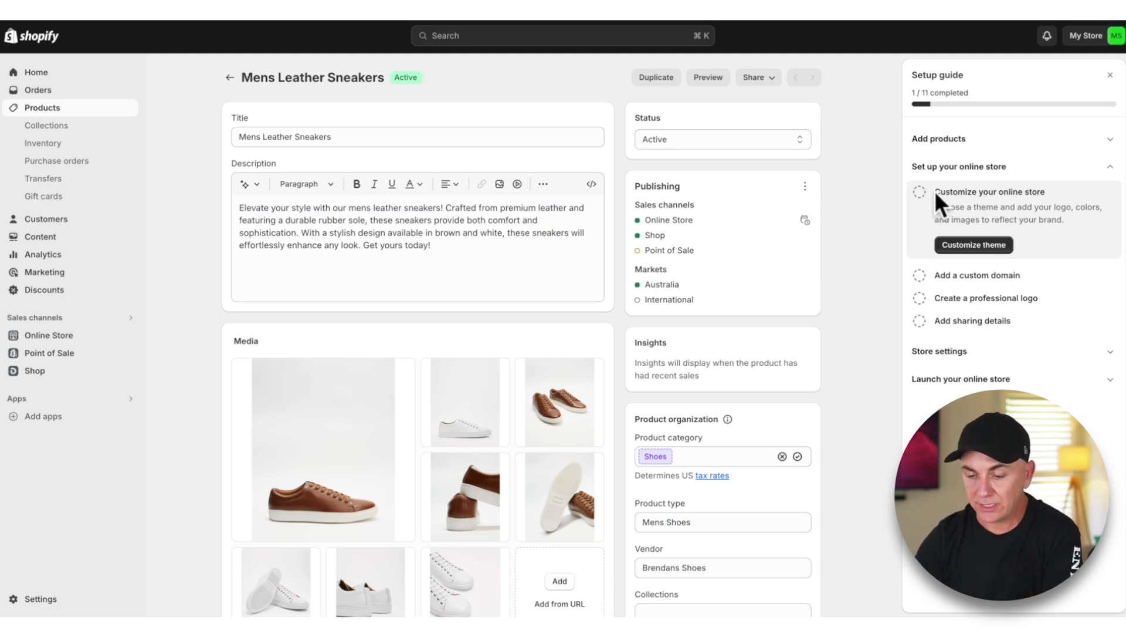
- Go to the online store's theme management, look over the popular free themes and visit the Theme Store
left_click(980, 244)
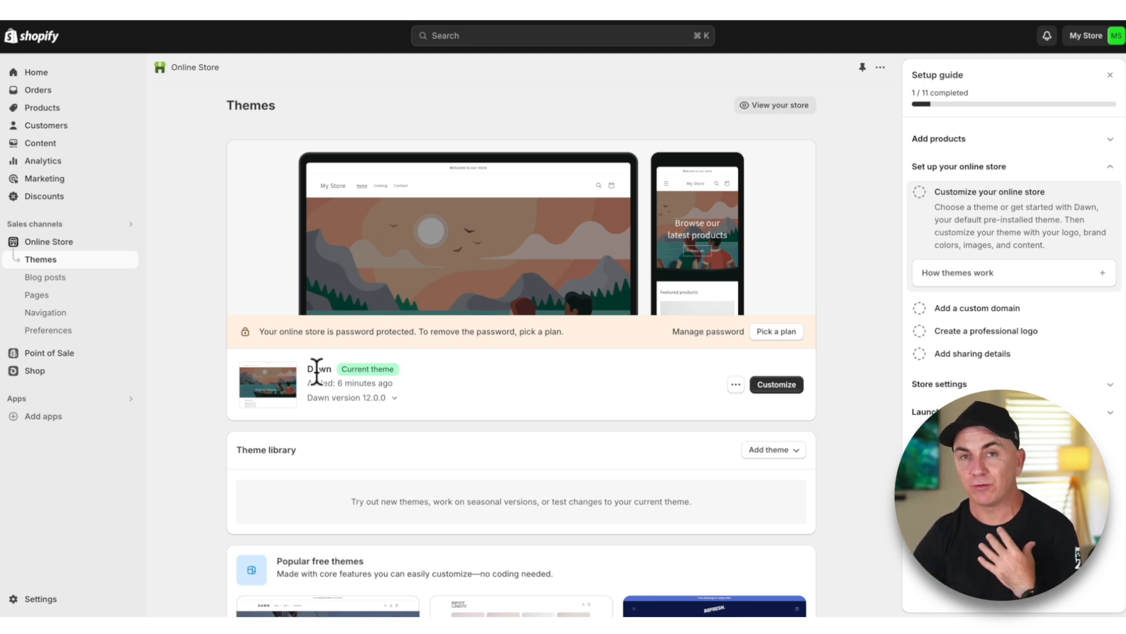
scroll(488, 446, "down", 6)
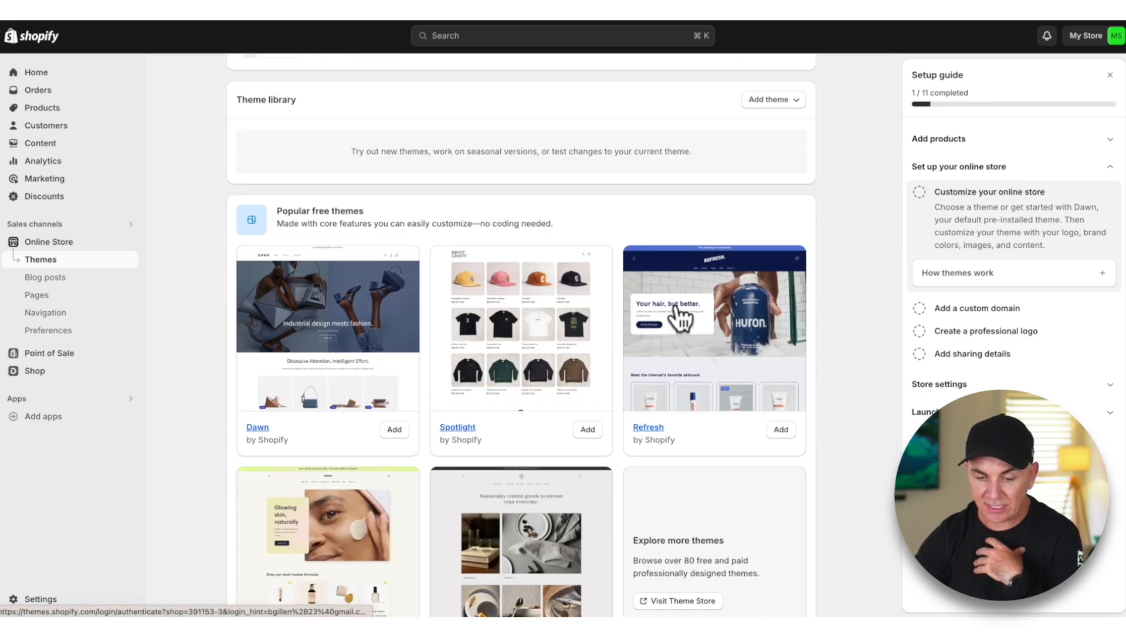
scroll(468, 443, "down", 2)
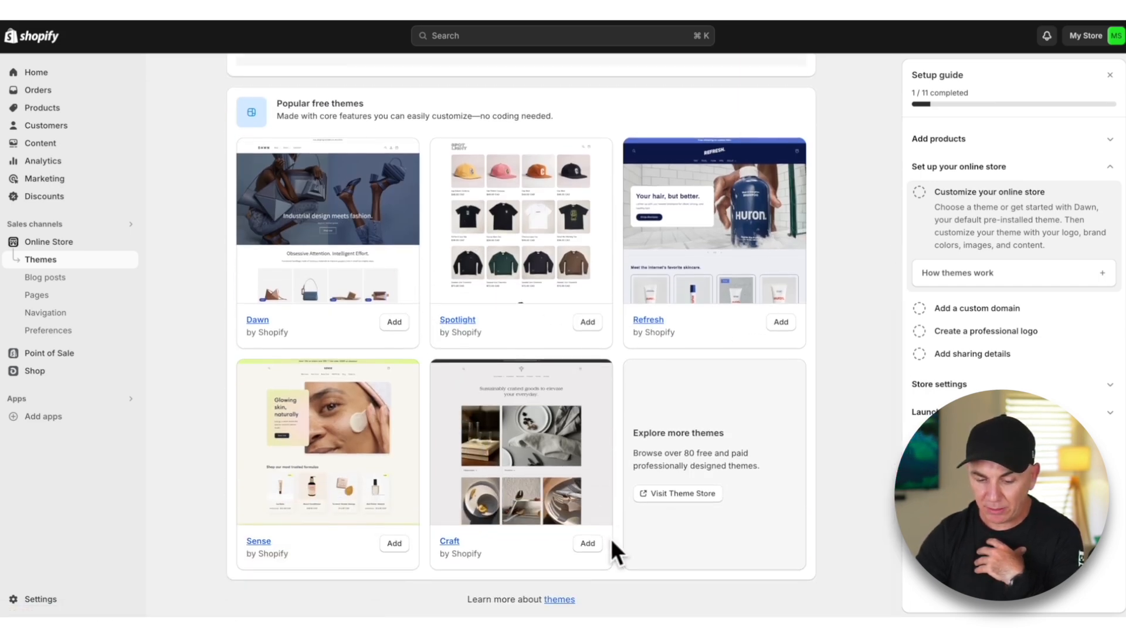
left_click(692, 496)
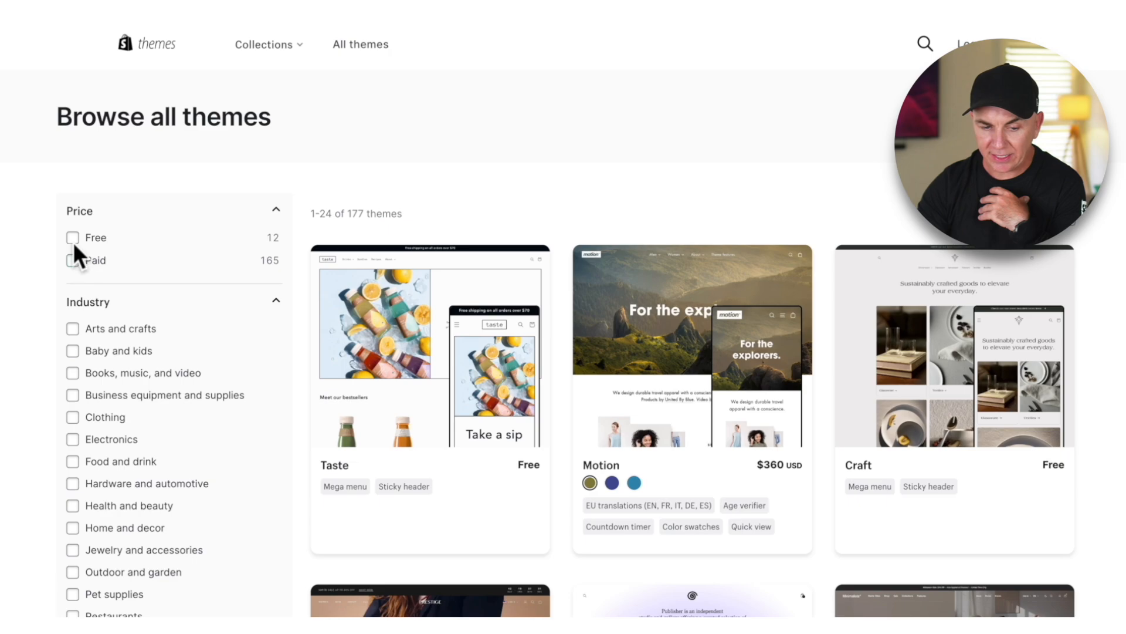
- Filter the Theme Store list to free themes and sort it by popularity
left_click(75, 238)
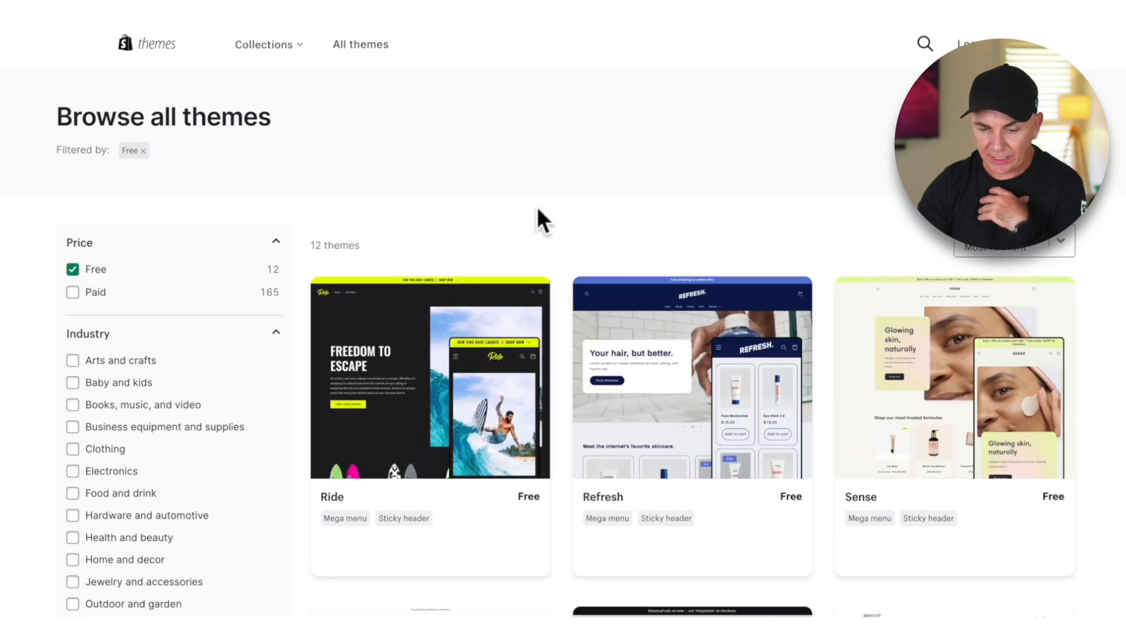
scroll(548, 254, "down", 10)
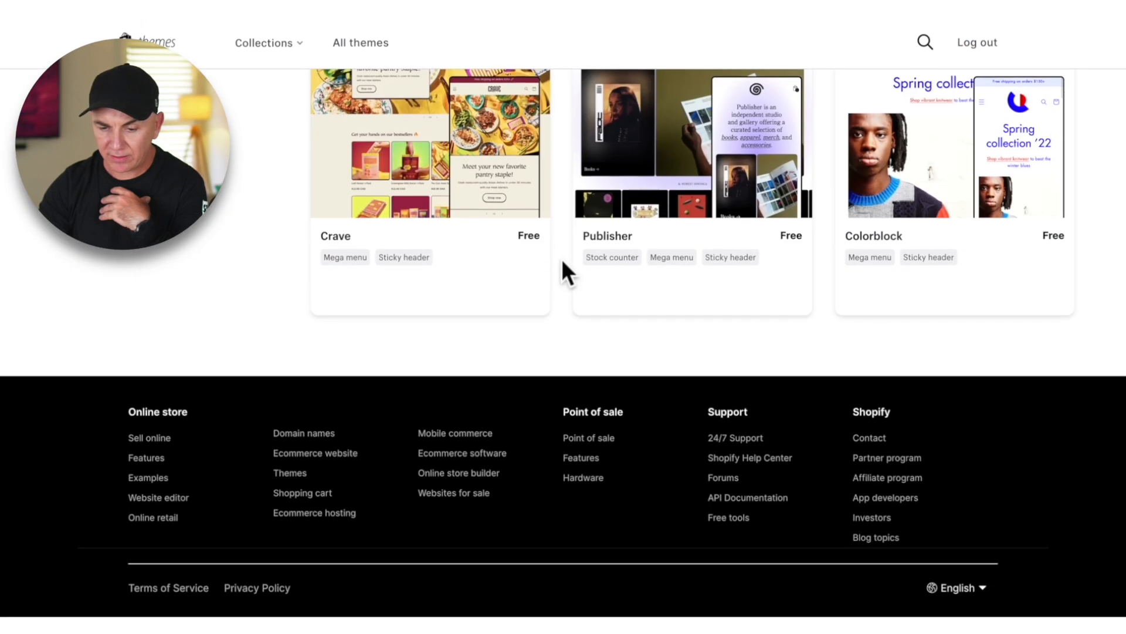
scroll(562, 262, "up", 10)
scroll(561, 259, "down", 1)
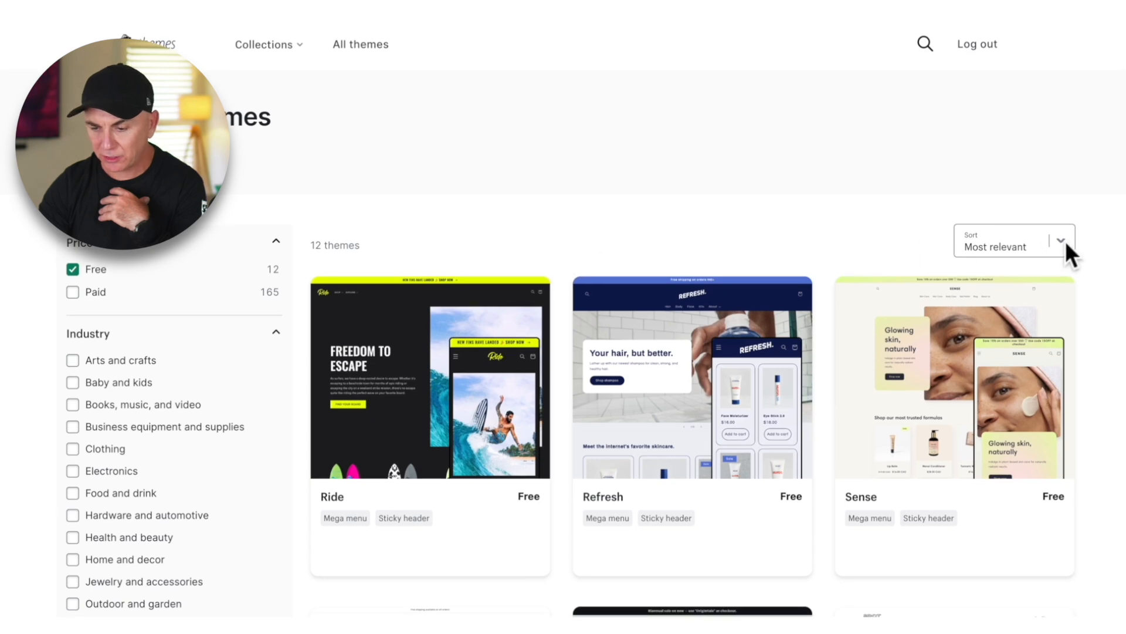
left_click(1065, 249)
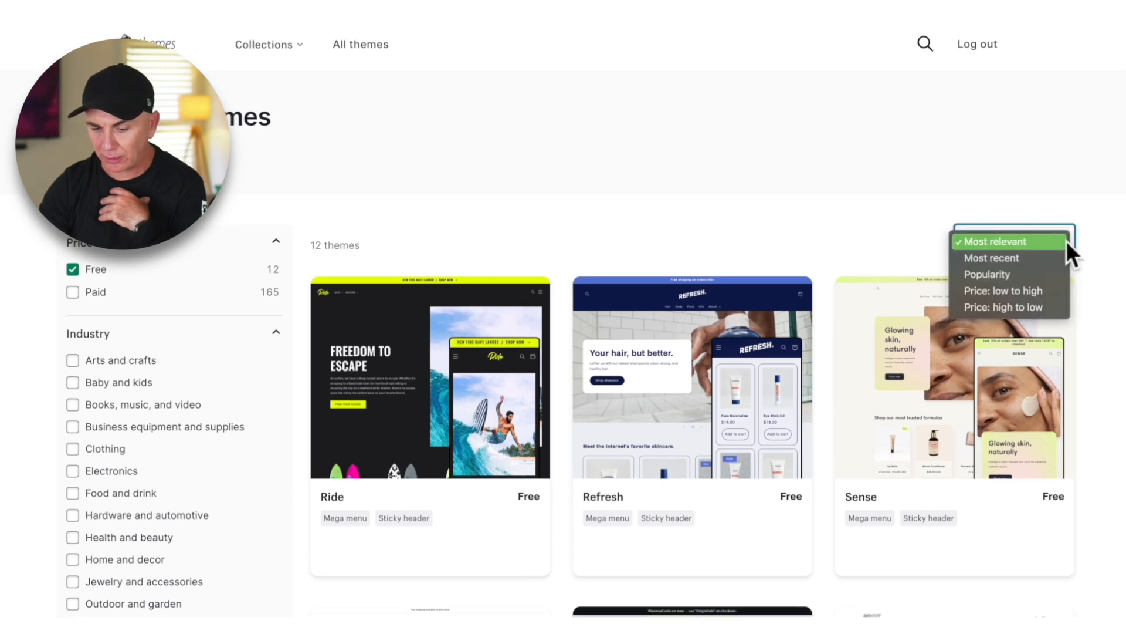
left_click(1037, 273)
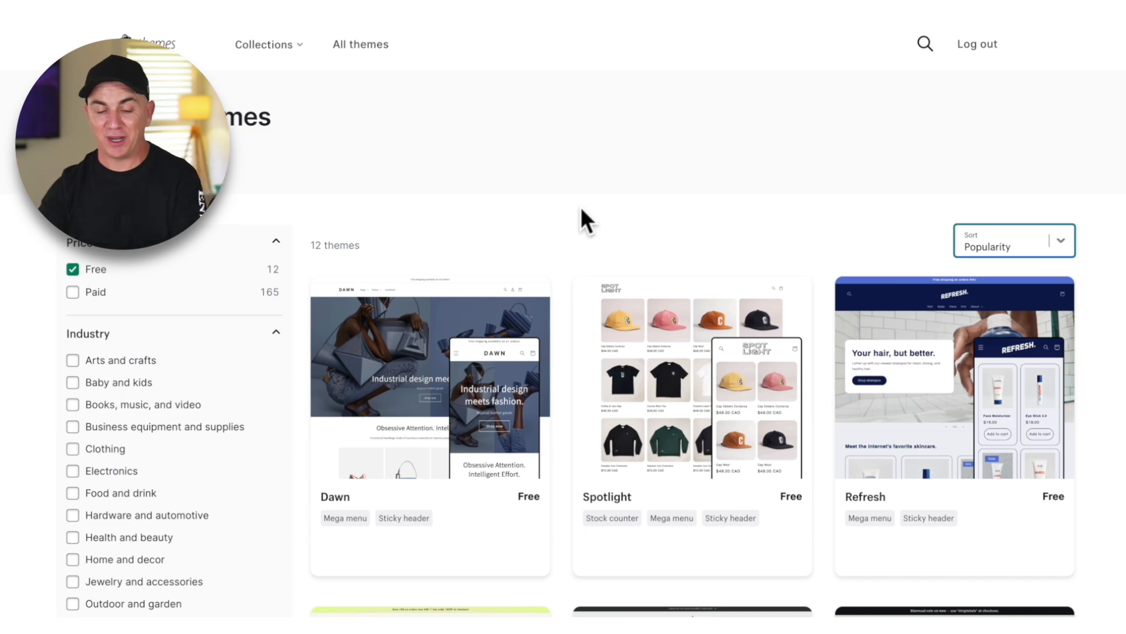
- Find the Taste theme among the free themes and view its details page
scroll(606, 186, "down", 10)
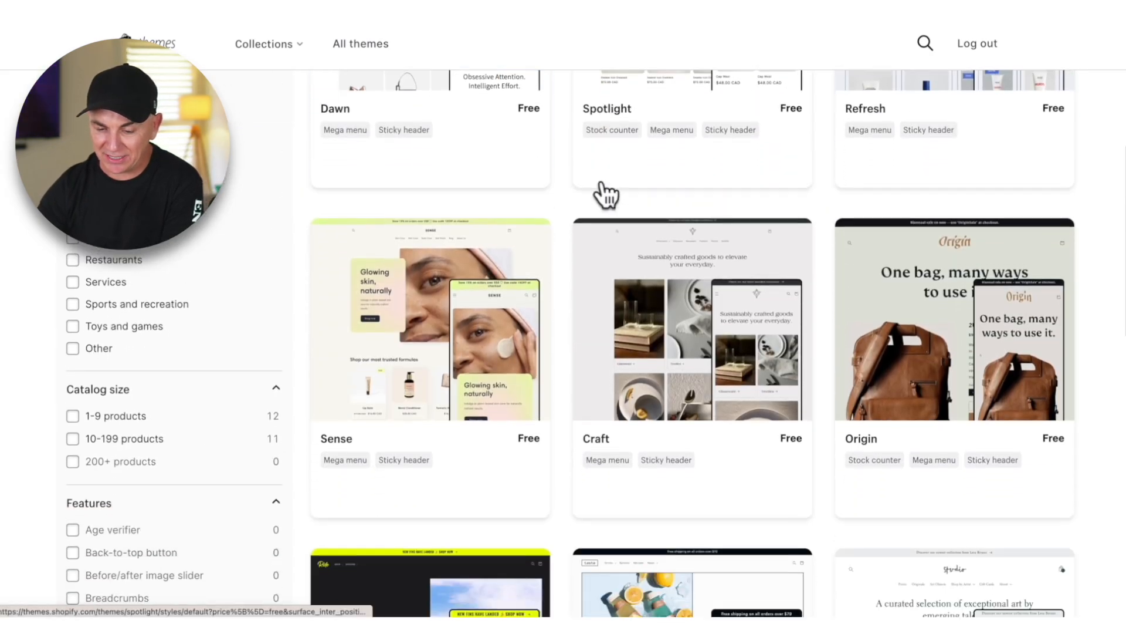
scroll(593, 185, "down", 5)
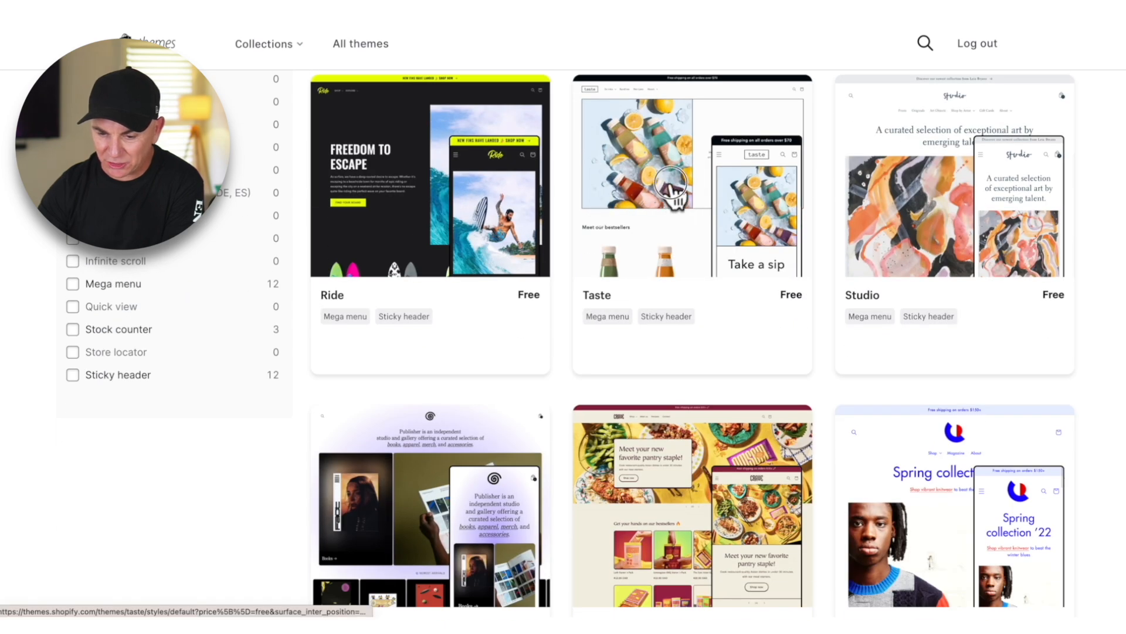
left_click(671, 188)
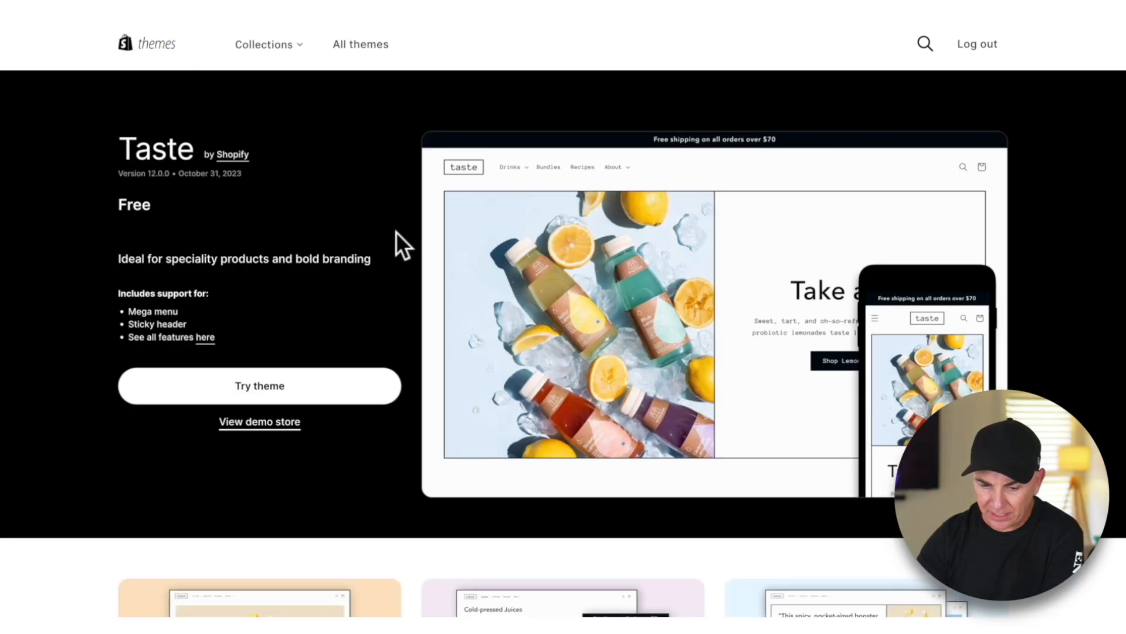
- Examine the Taste theme's design highlights and its features for checkout, marketing, merchandising and product discovery
scroll(375, 226, "down", 10)
scroll(331, 226, "up", 3)
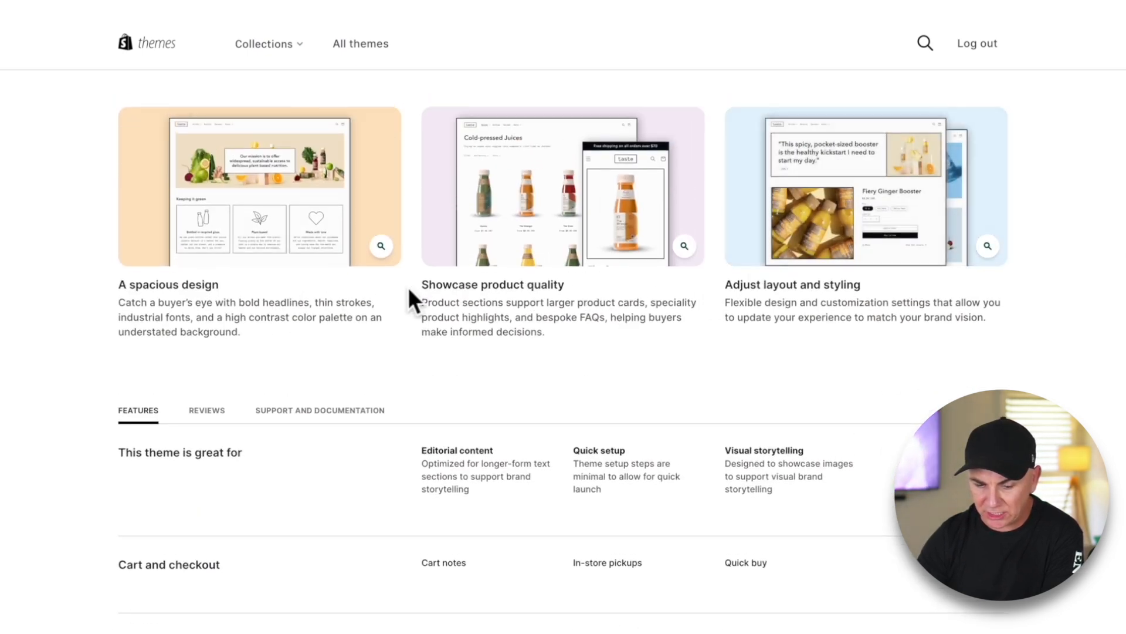
scroll(410, 298, "down", 3)
scroll(483, 288, "down", 1)
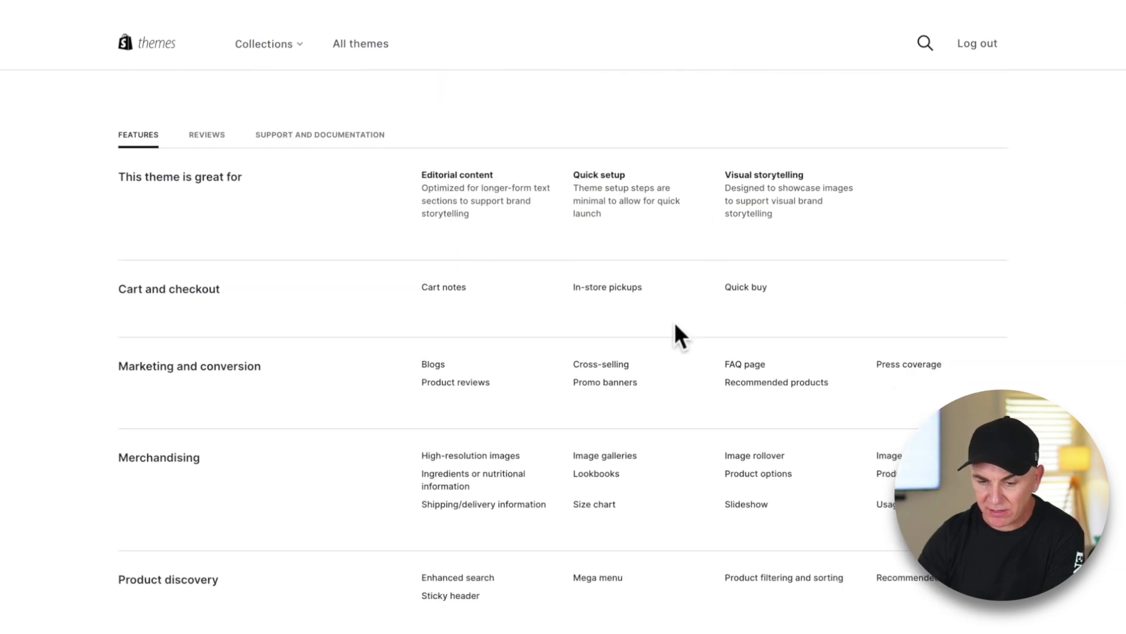
scroll(645, 352, "down", 1)
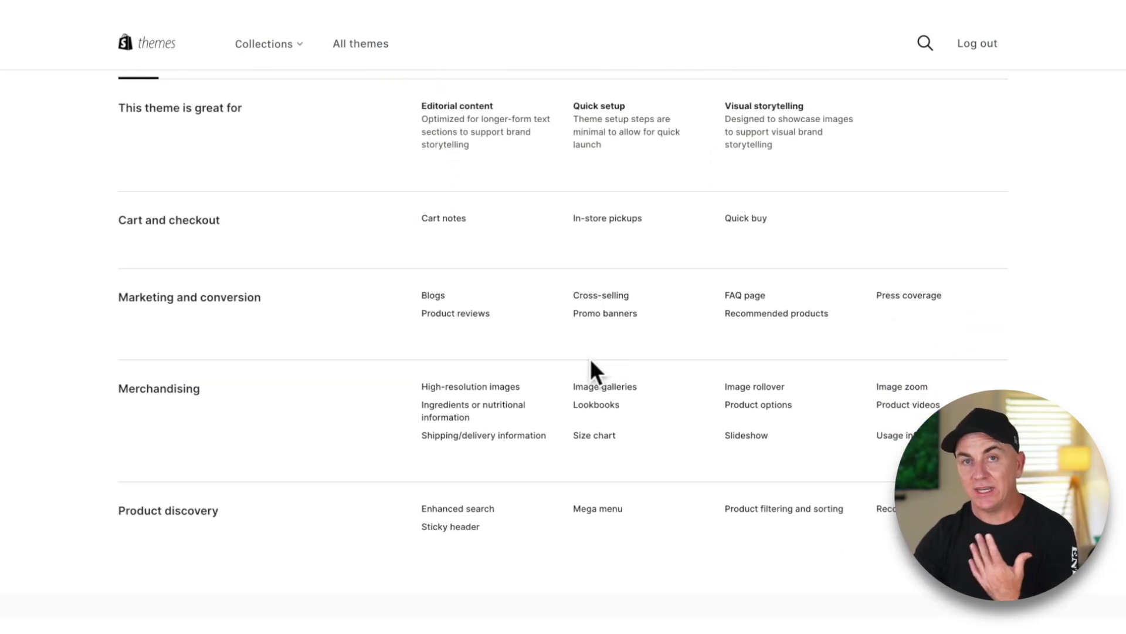
scroll(548, 339, "down", 2)
scroll(551, 343, "up", 8)
scroll(550, 341, "up", 5)
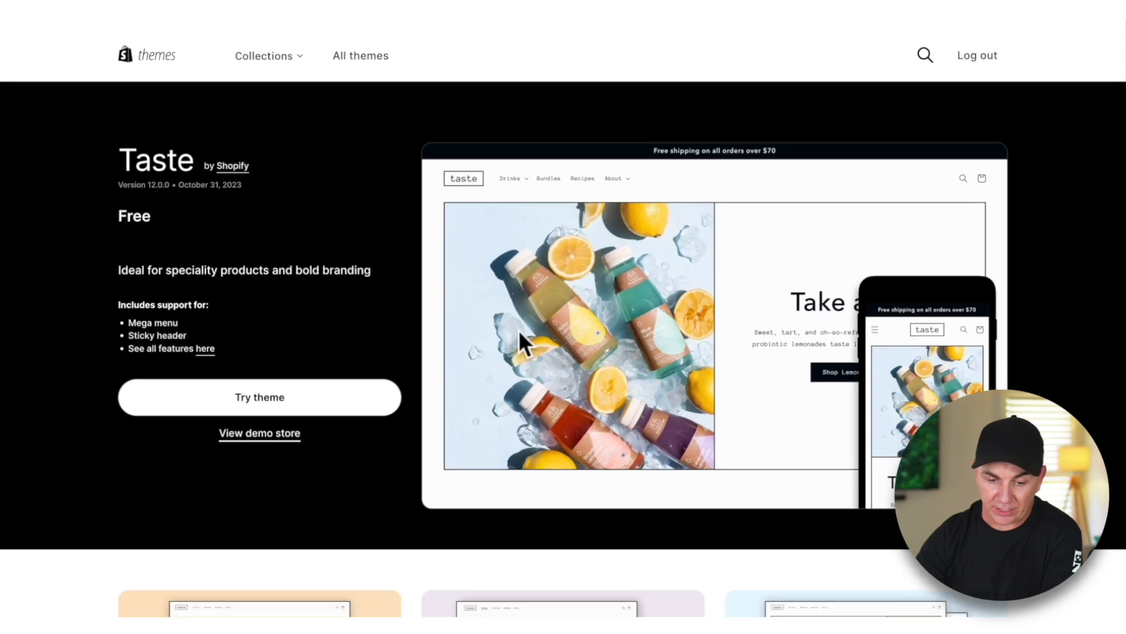
- Try the Taste theme so it is added to the theme library, and start customizing it
left_click(268, 387)
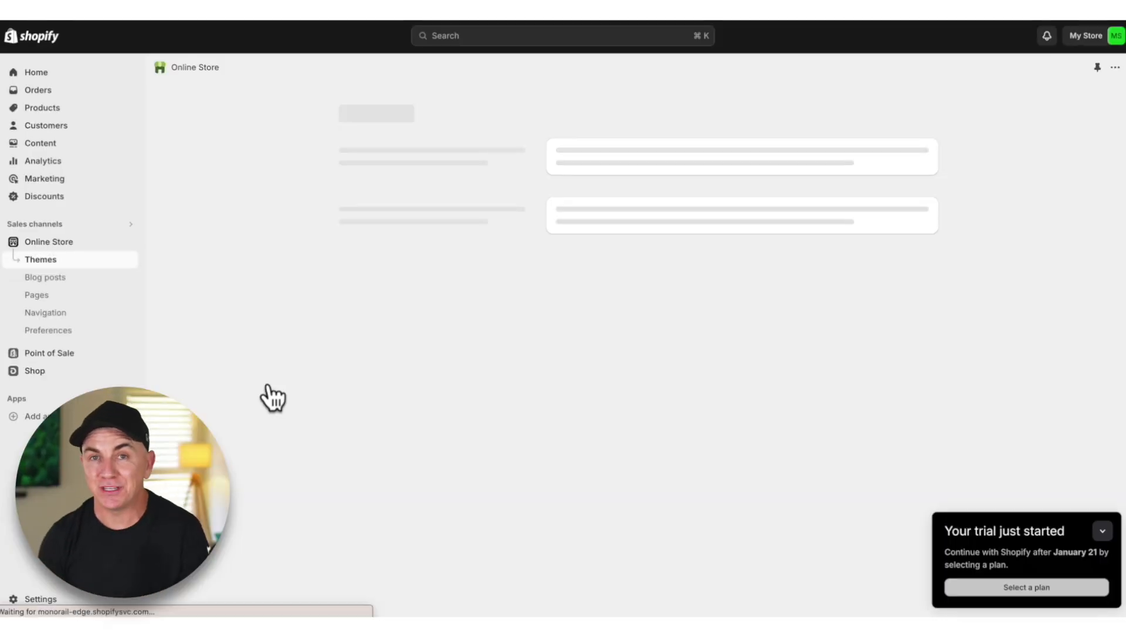
scroll(280, 352, "down", 3)
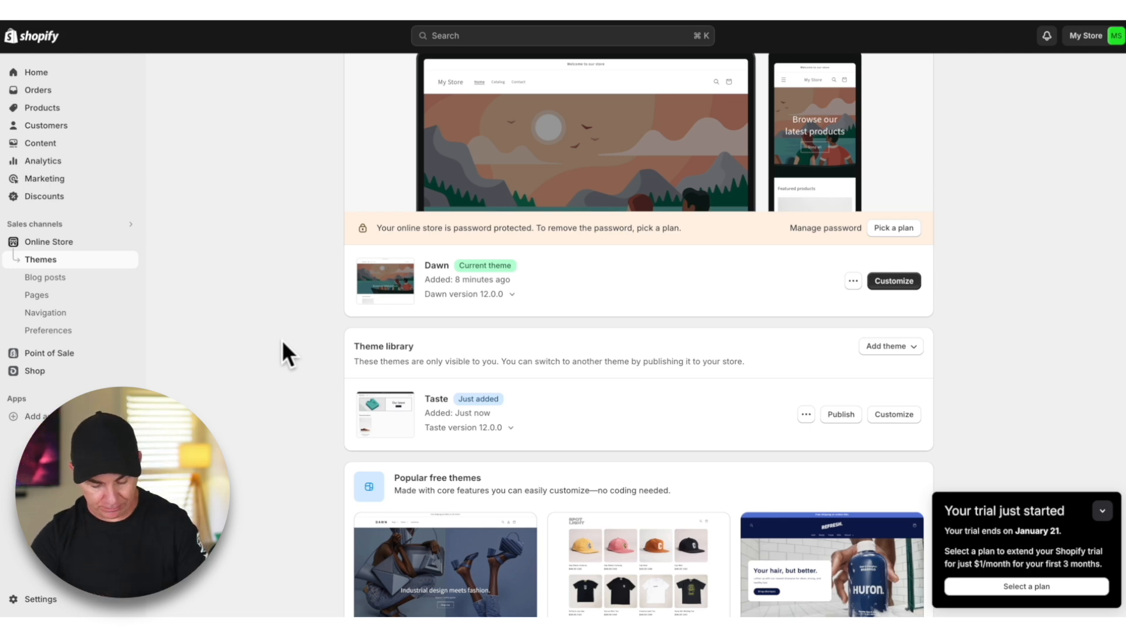
scroll(282, 340, "down", 1)
left_click(896, 359)
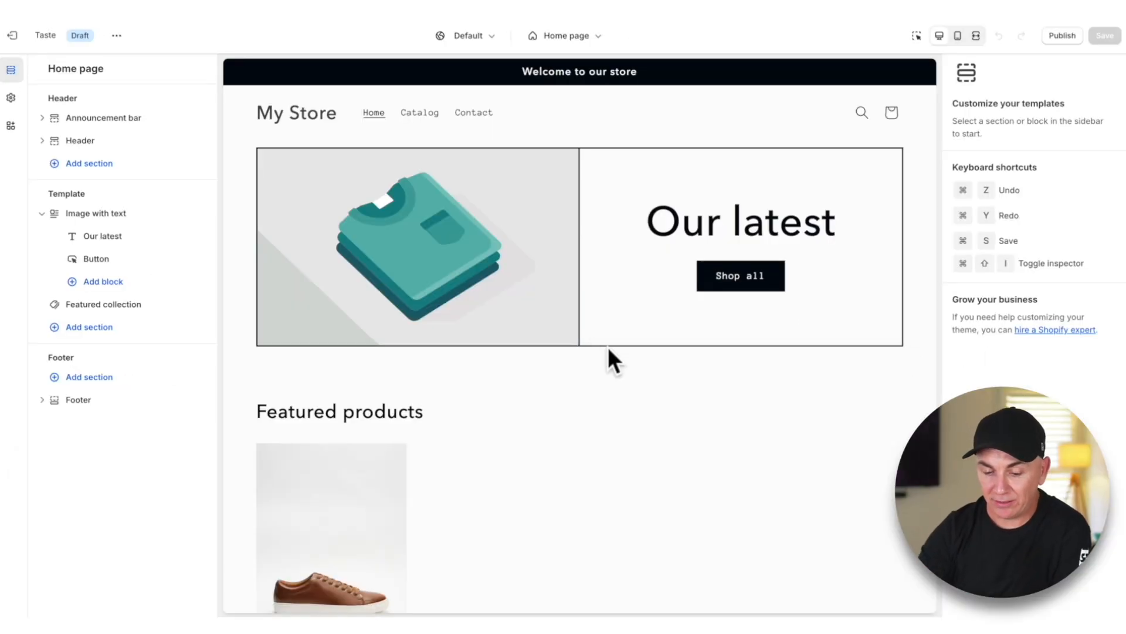
- Look over the store pages and templates that can be customized, then close the list
left_click(561, 36)
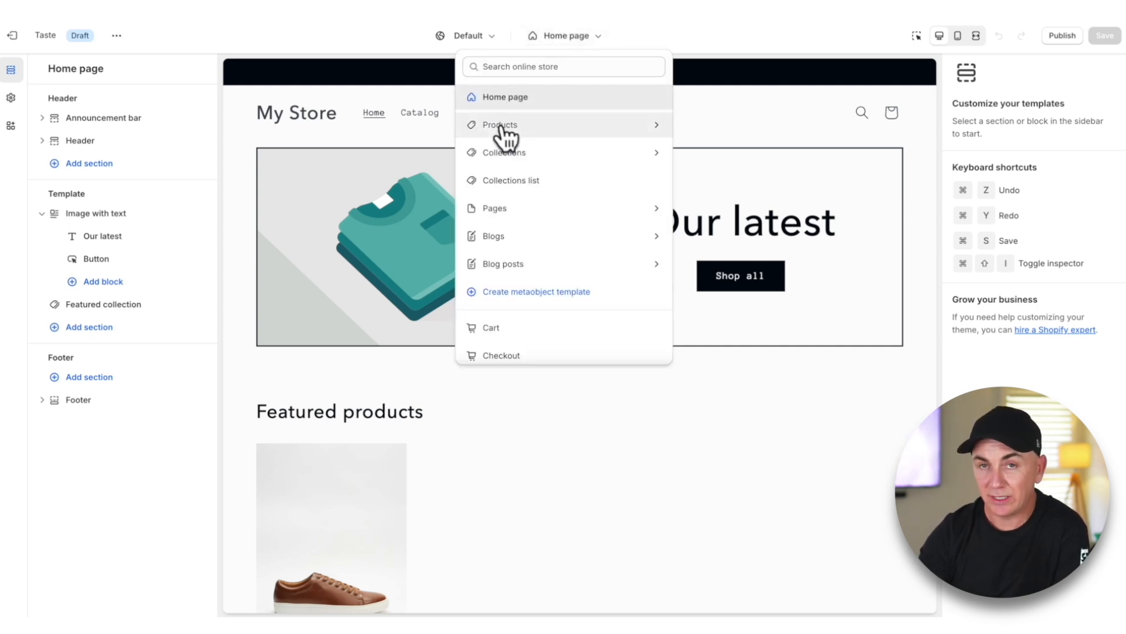
scroll(502, 131, "down", 1)
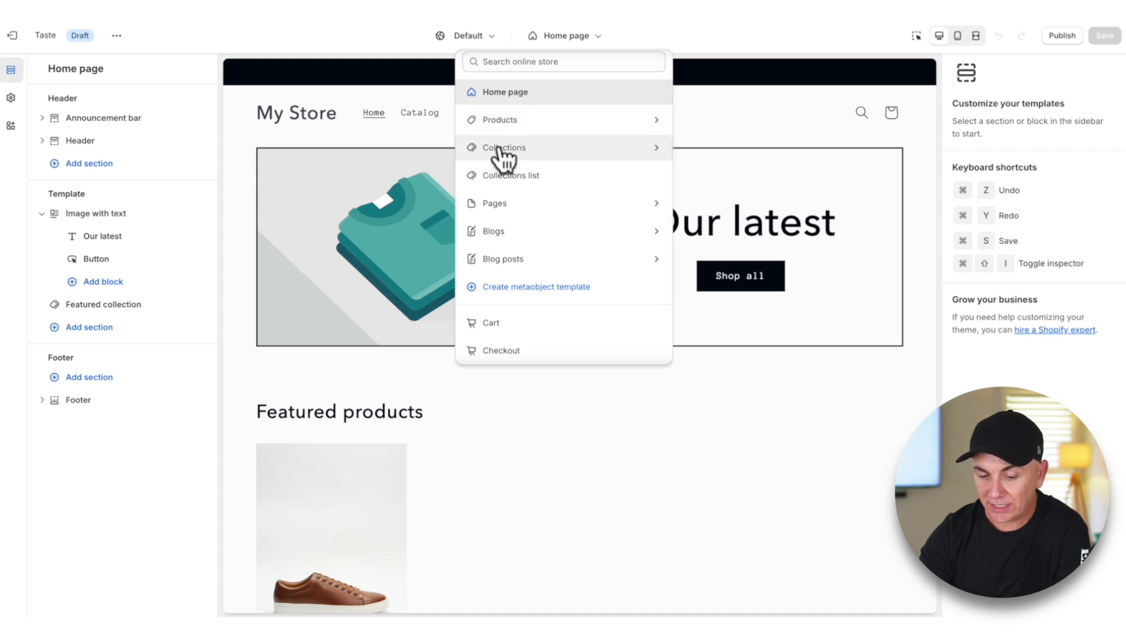
scroll(497, 188, "down", 1)
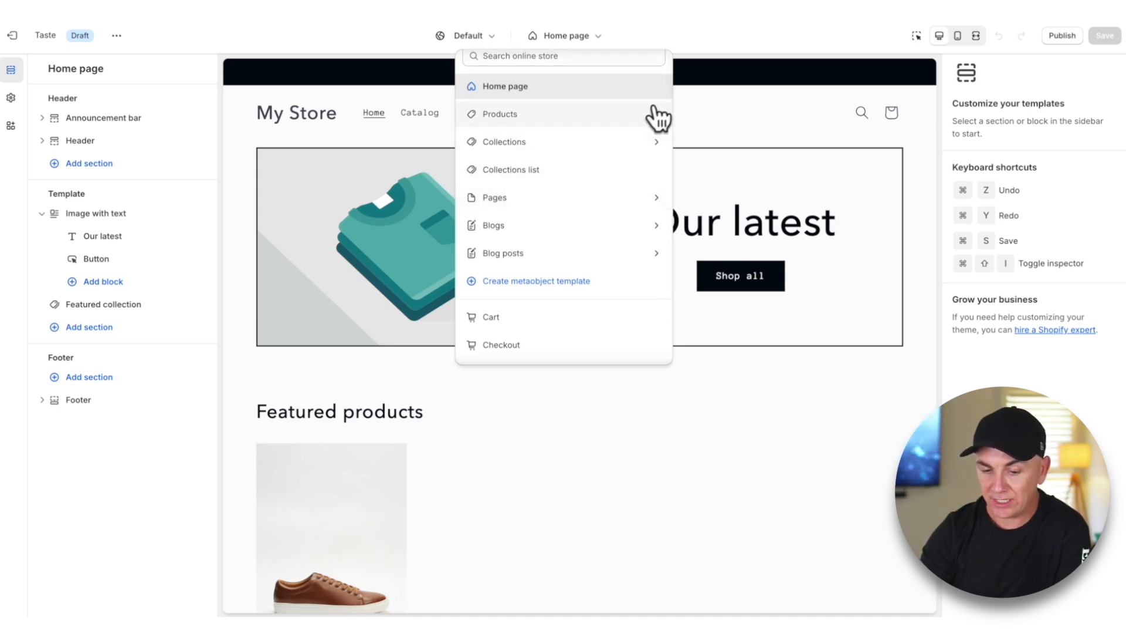
left_click(715, 36)
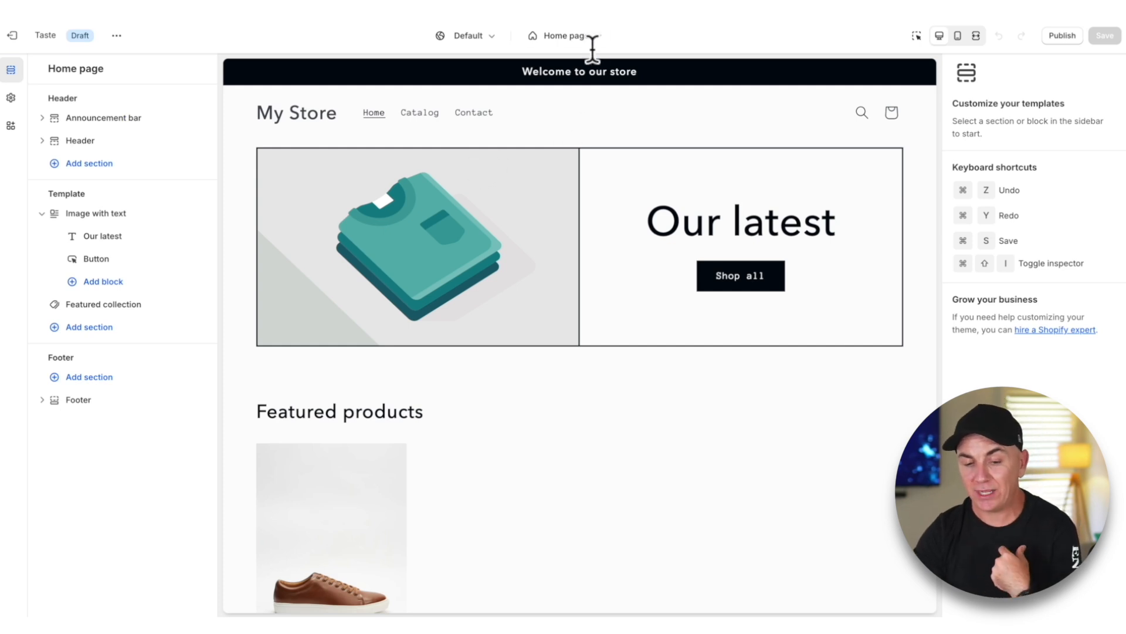
- Review the settings of the home page's Announcement bar and Header sections
left_click(96, 117)
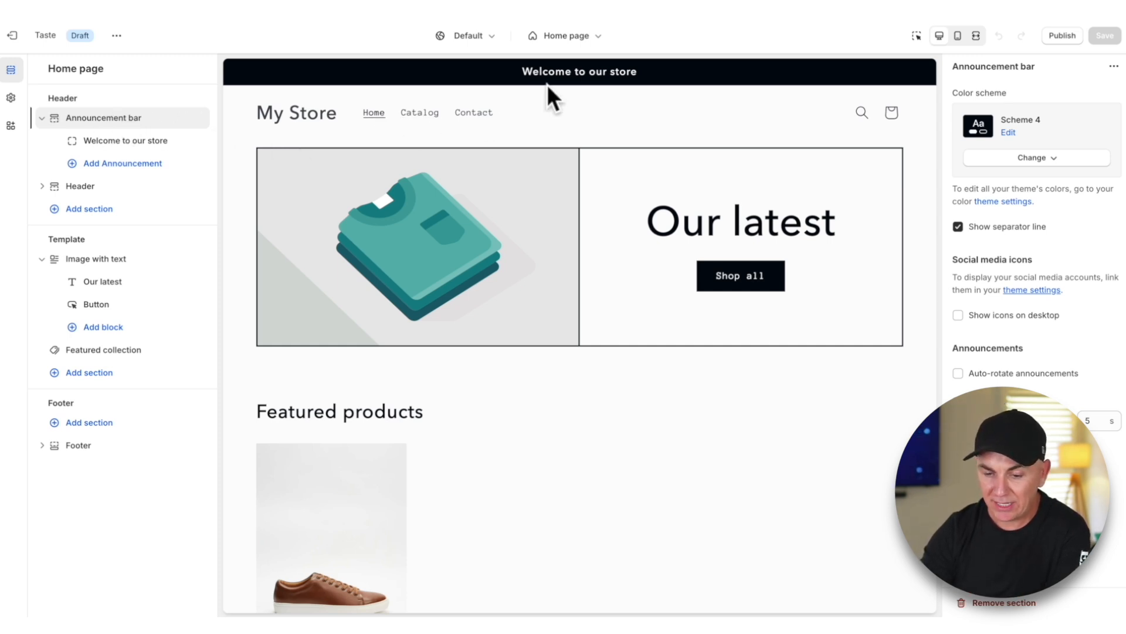
left_click(79, 186)
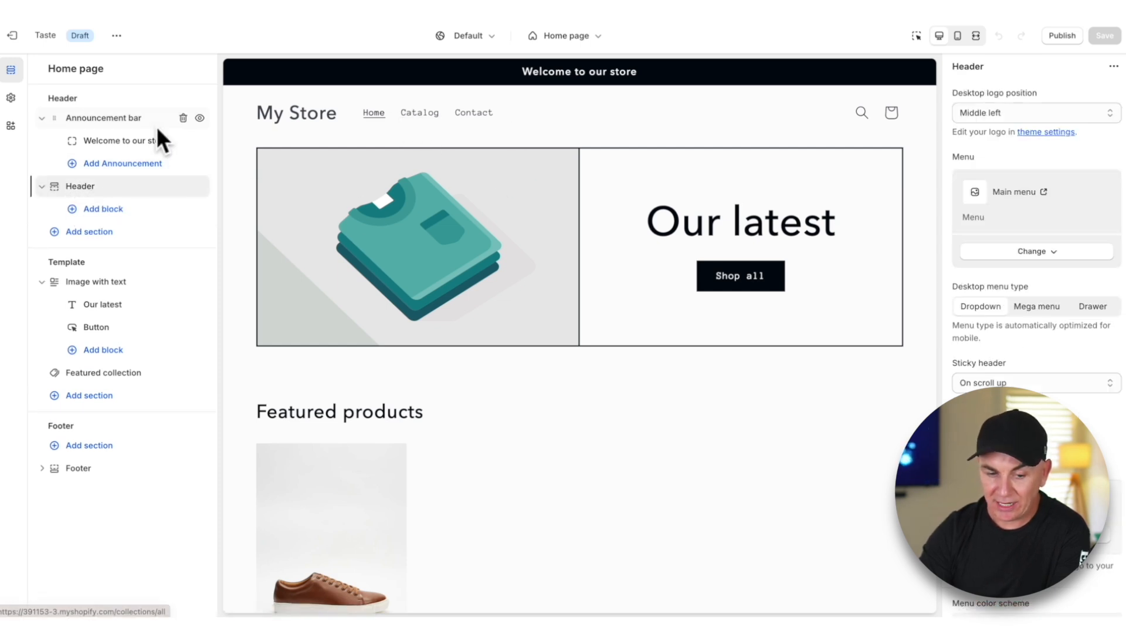
left_click(118, 119)
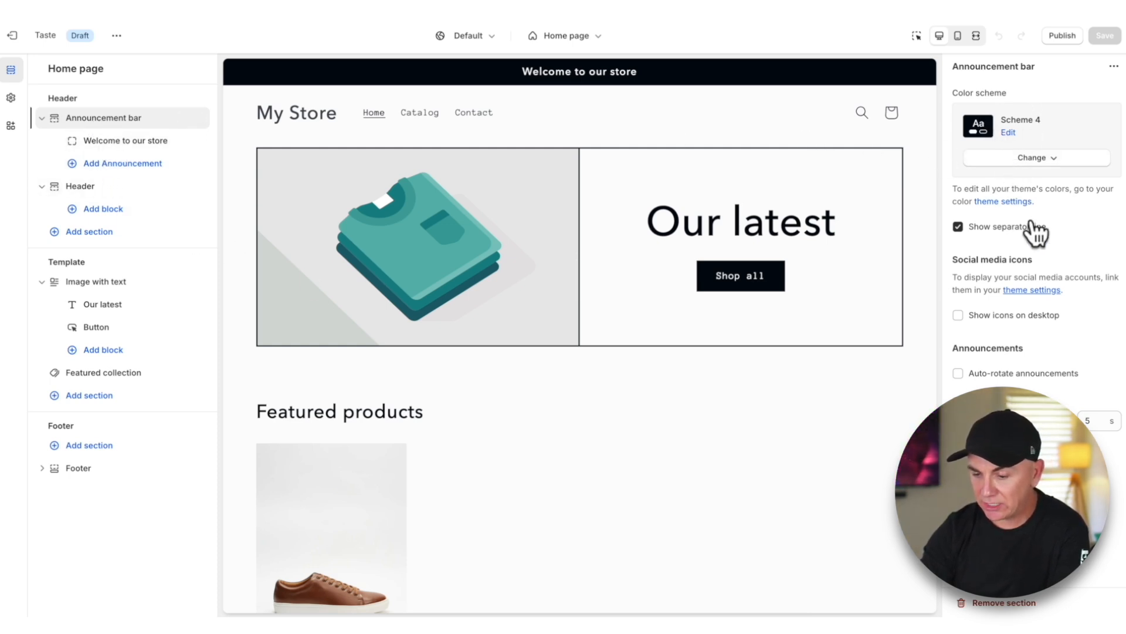
scroll(1024, 247, "down", 2)
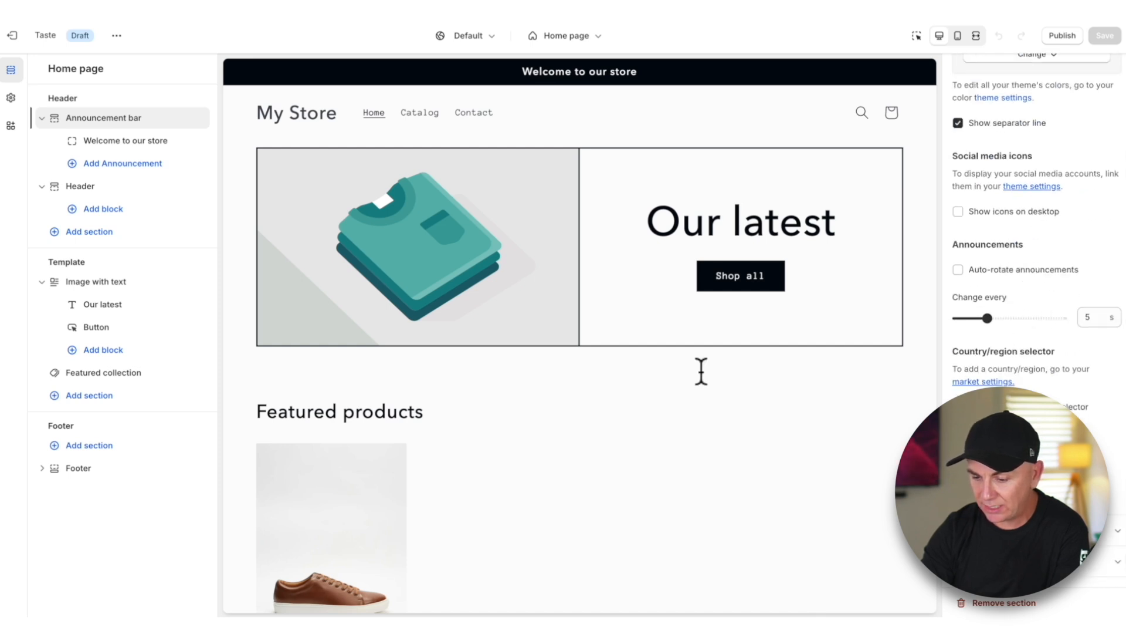
- Change the text of the announcement in the Announcement bar to "Free shipping!"
left_click(118, 144)
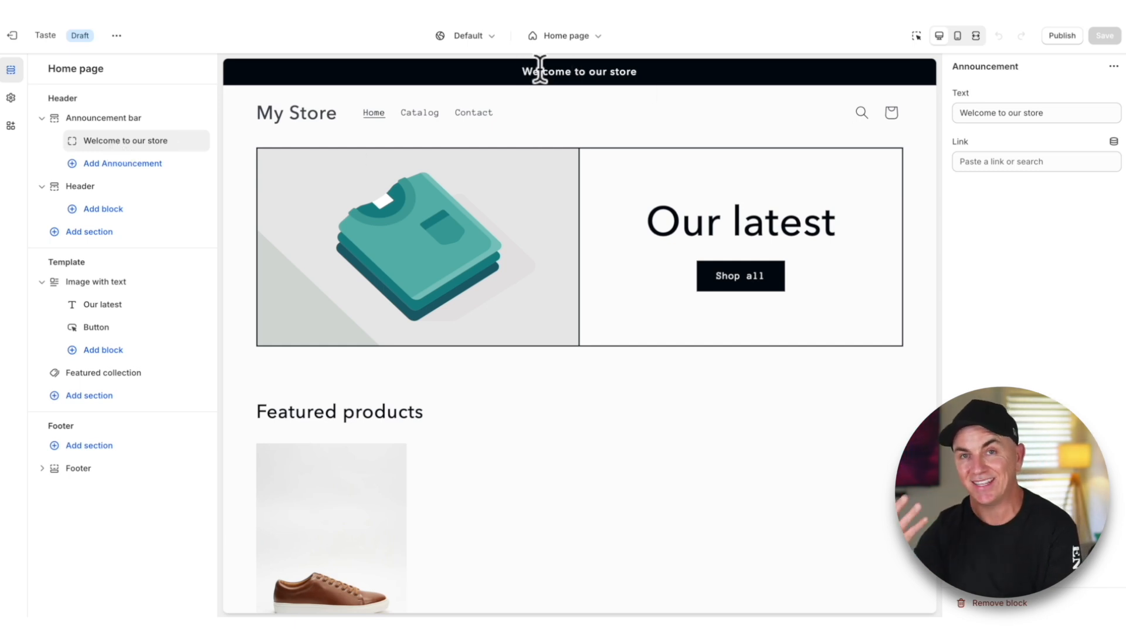
left_click(1056, 113)
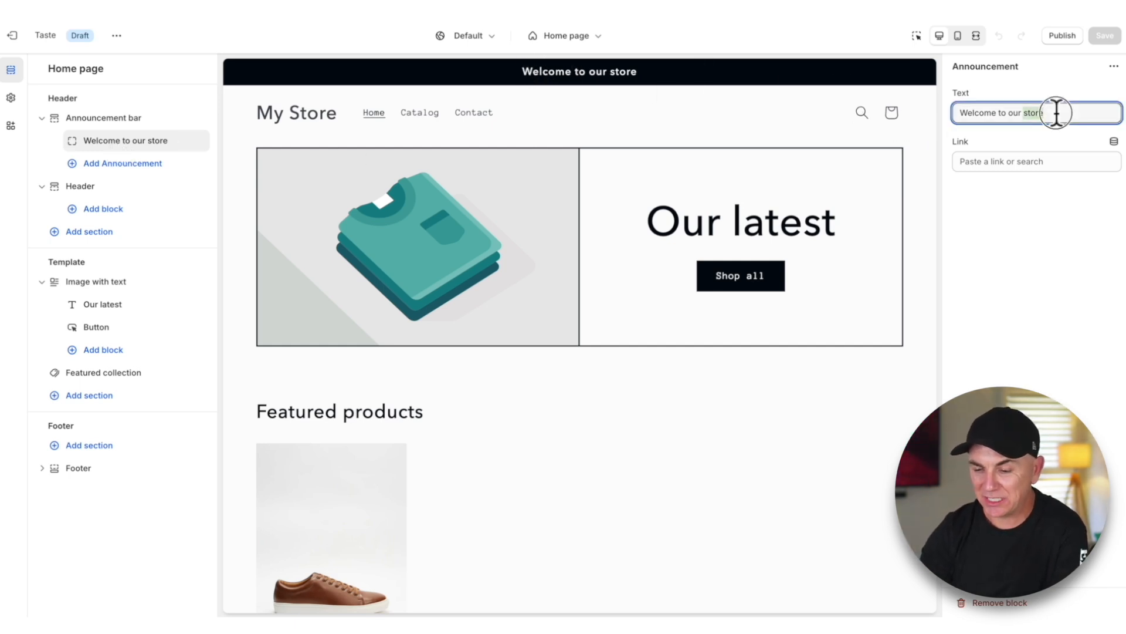
type("Free shipping!")
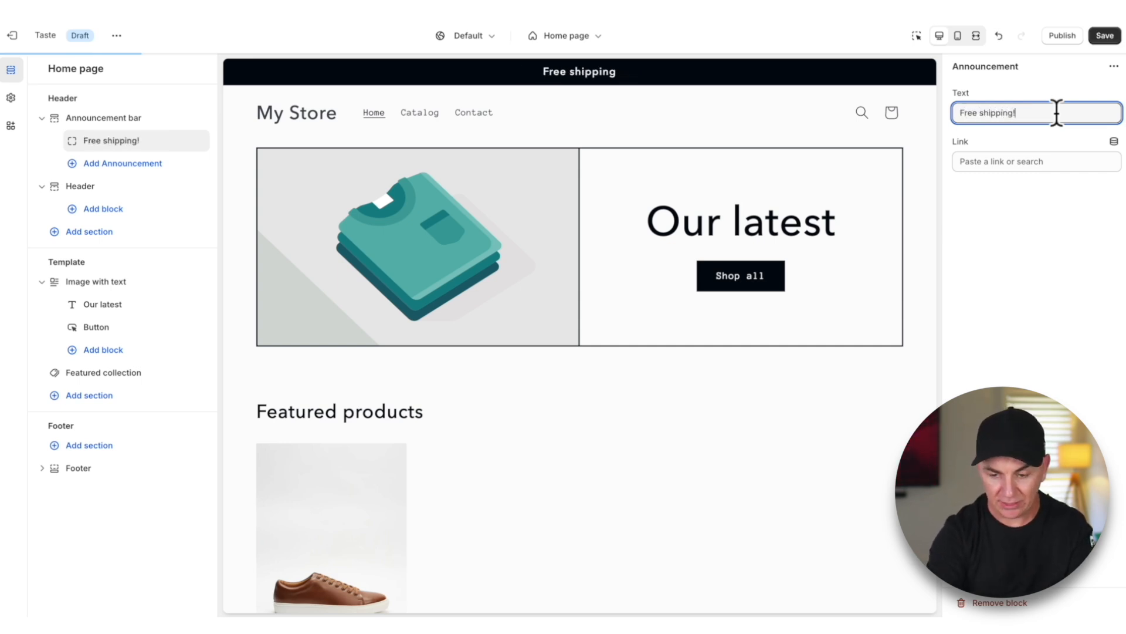
- Link the announcement to the Mens Leather Sneakers product and add a second announcement to the Announcement bar
left_click(1065, 160)
left_click(1030, 215)
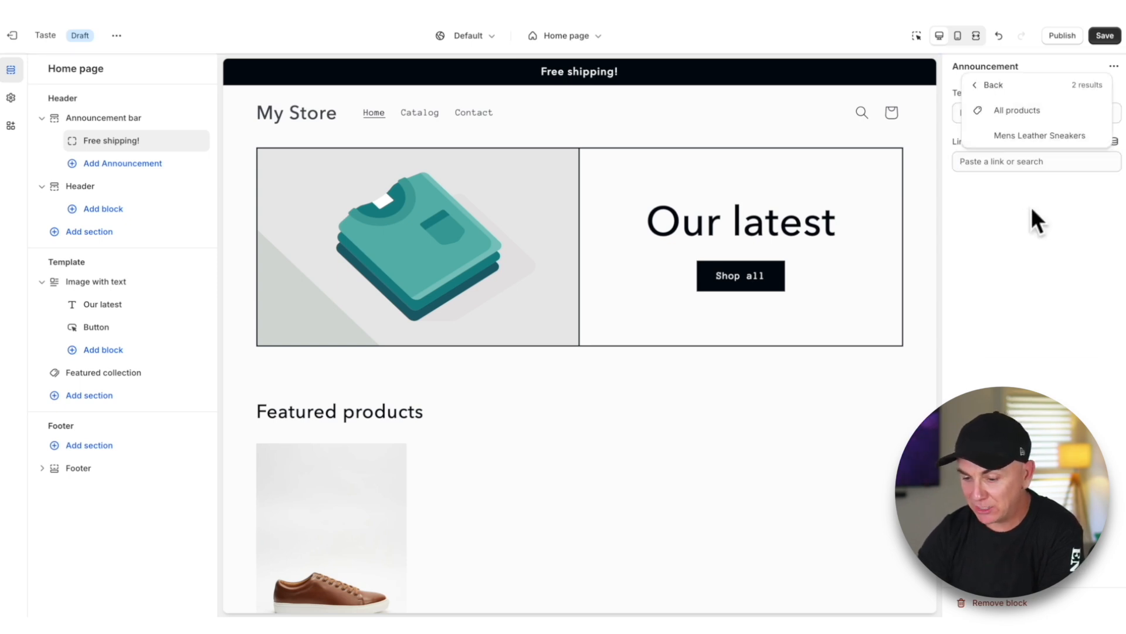
left_click(1038, 136)
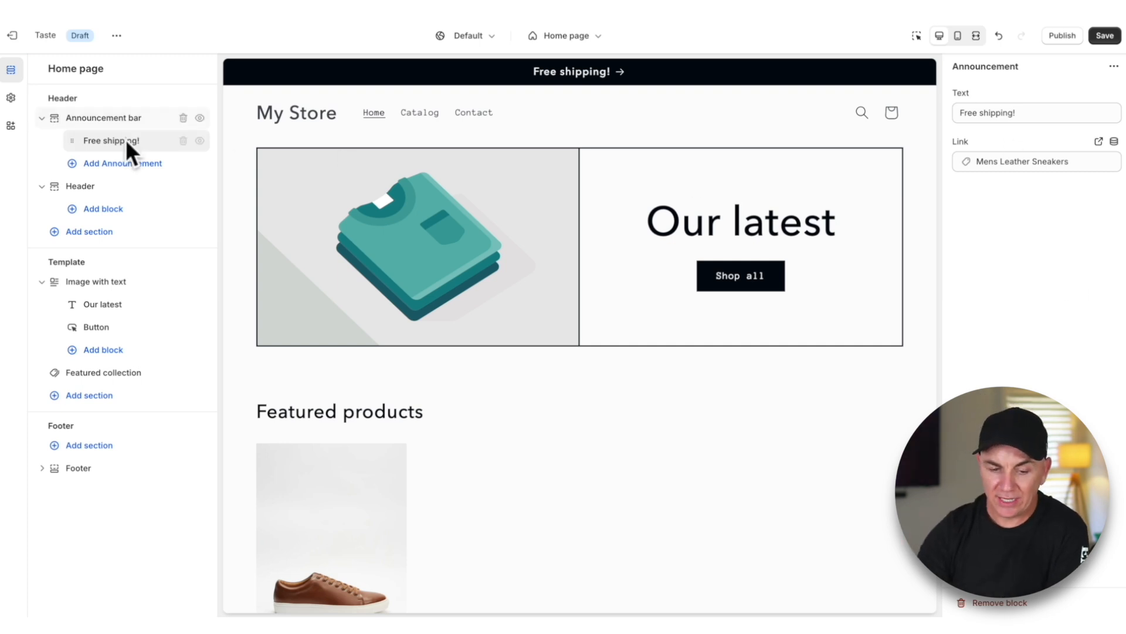
left_click(119, 164)
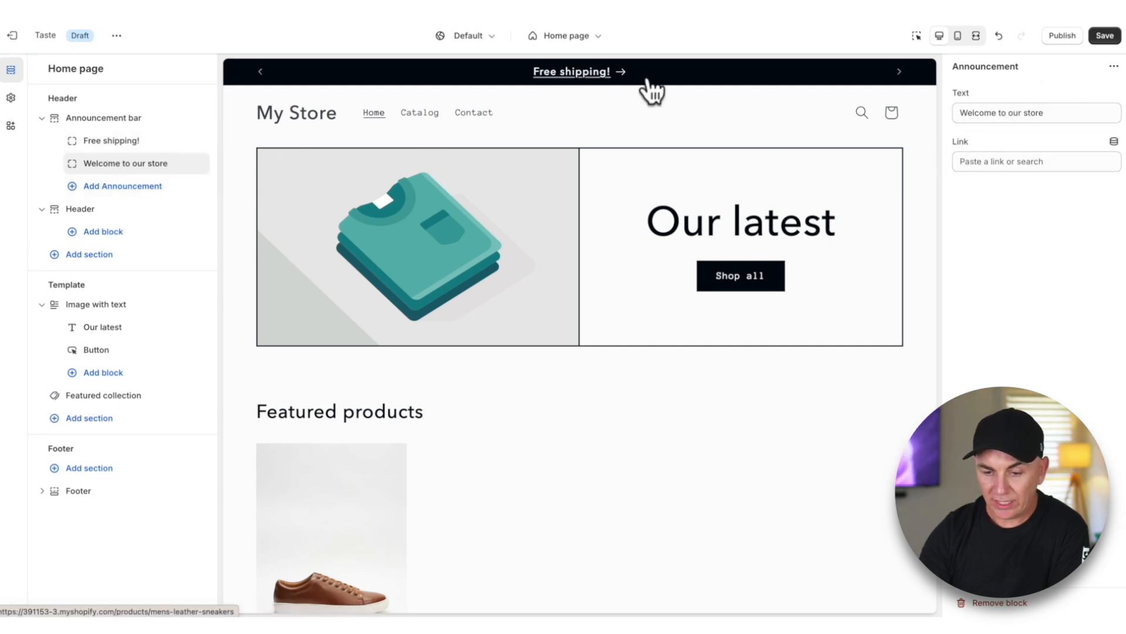
left_click(898, 72)
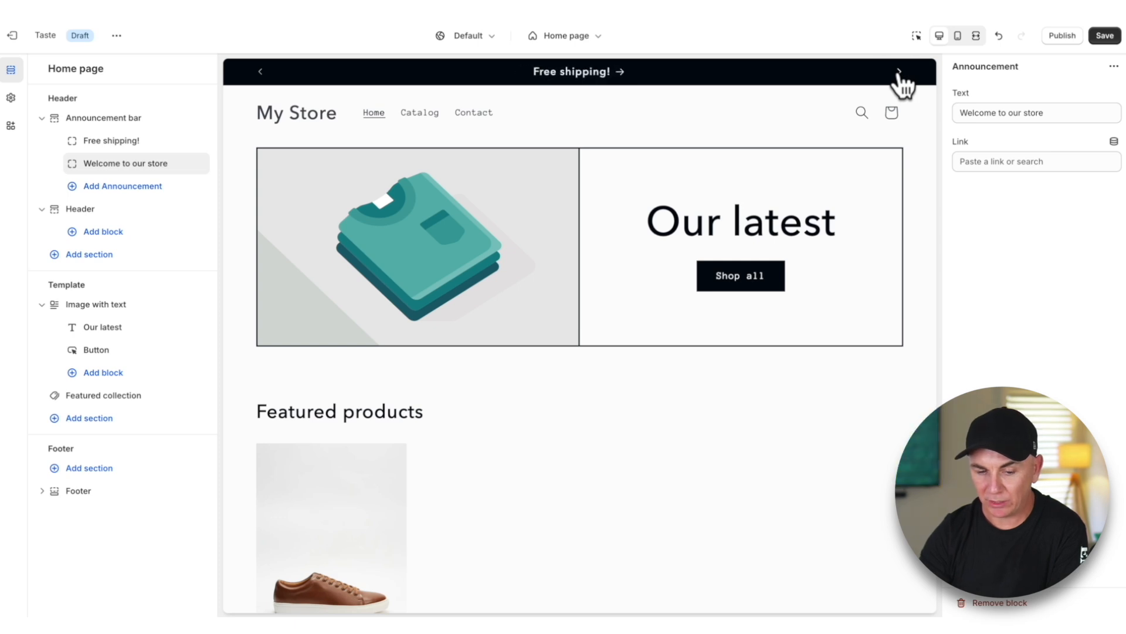
- Examine the Header section's menu, sticky header, color, selector and mobile layout settings
left_click(76, 211)
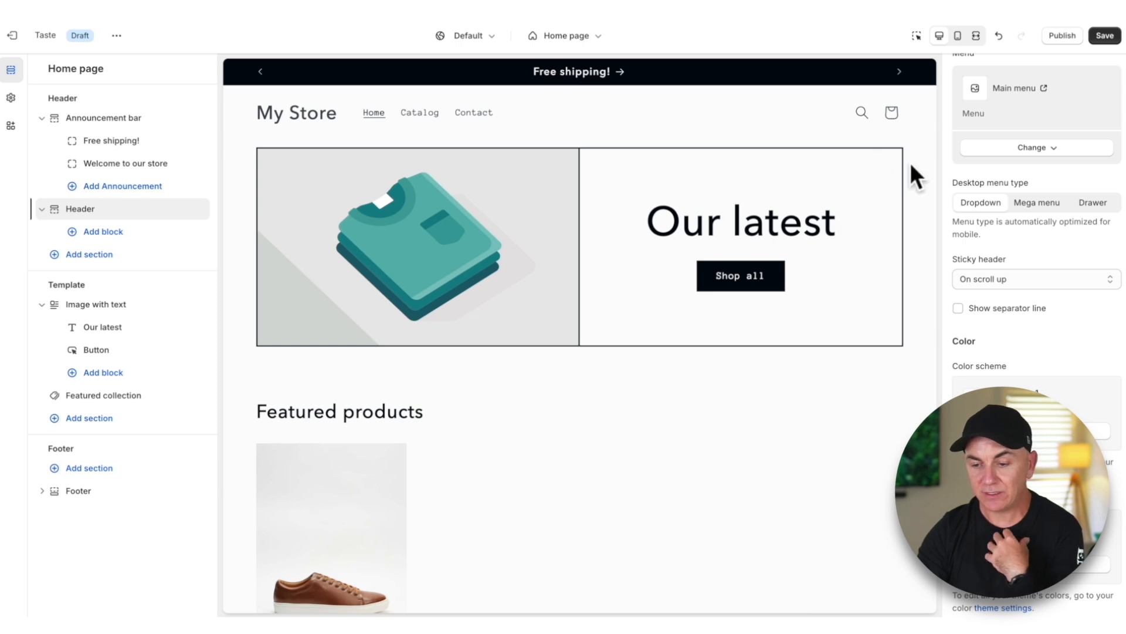
scroll(1078, 177, "down", 2)
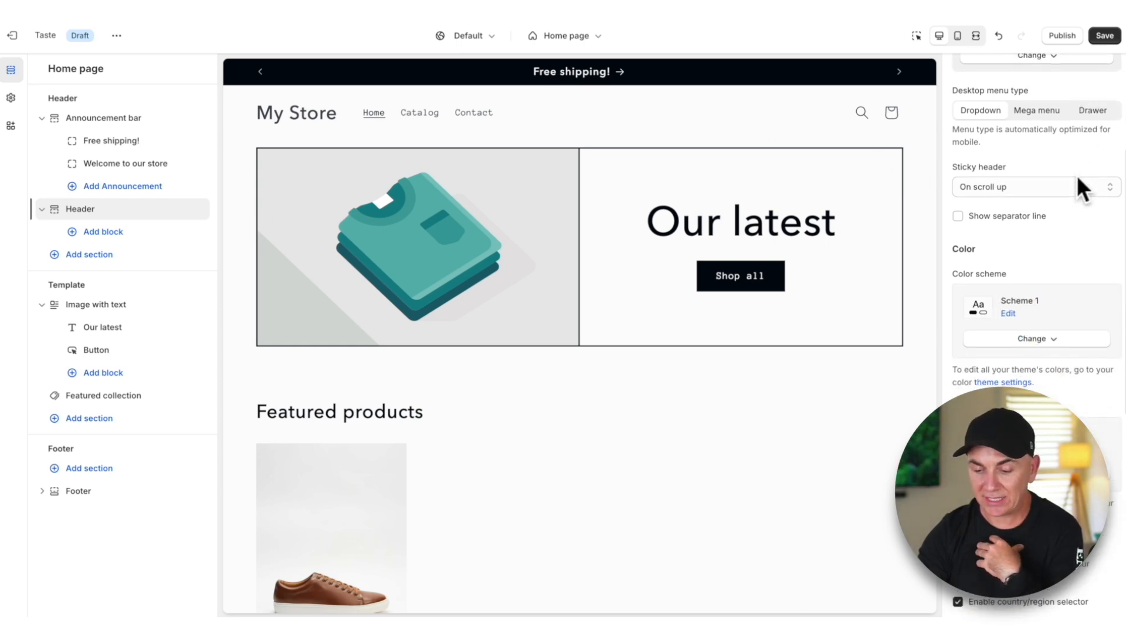
scroll(1078, 176, "down", 6)
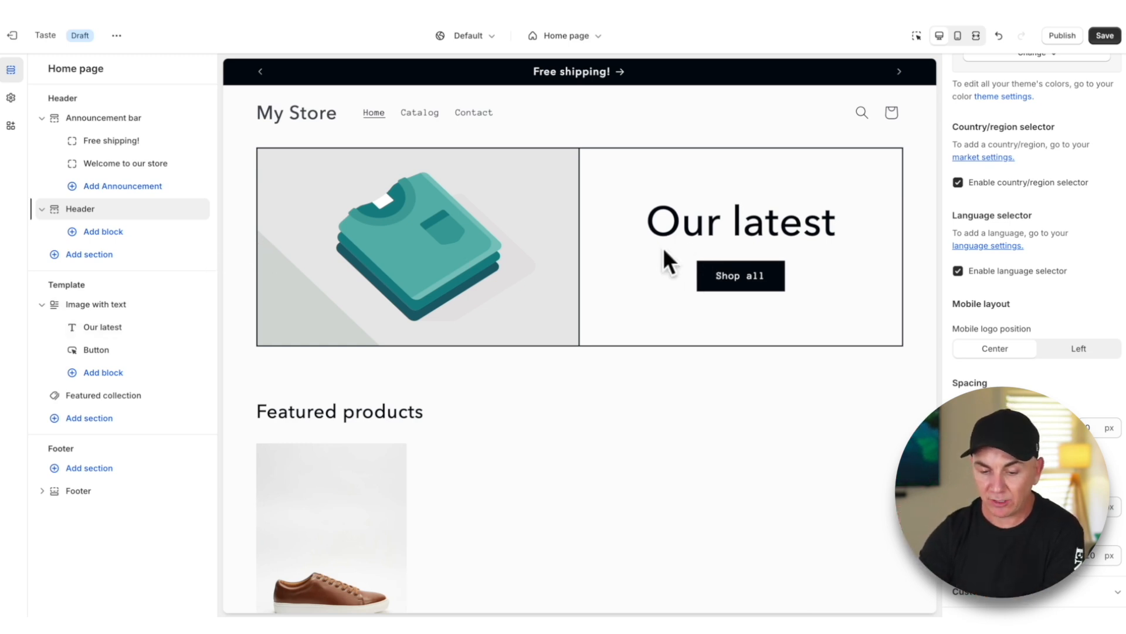
- Add a Featured product section to the home page template below Featured collection
left_click(103, 373)
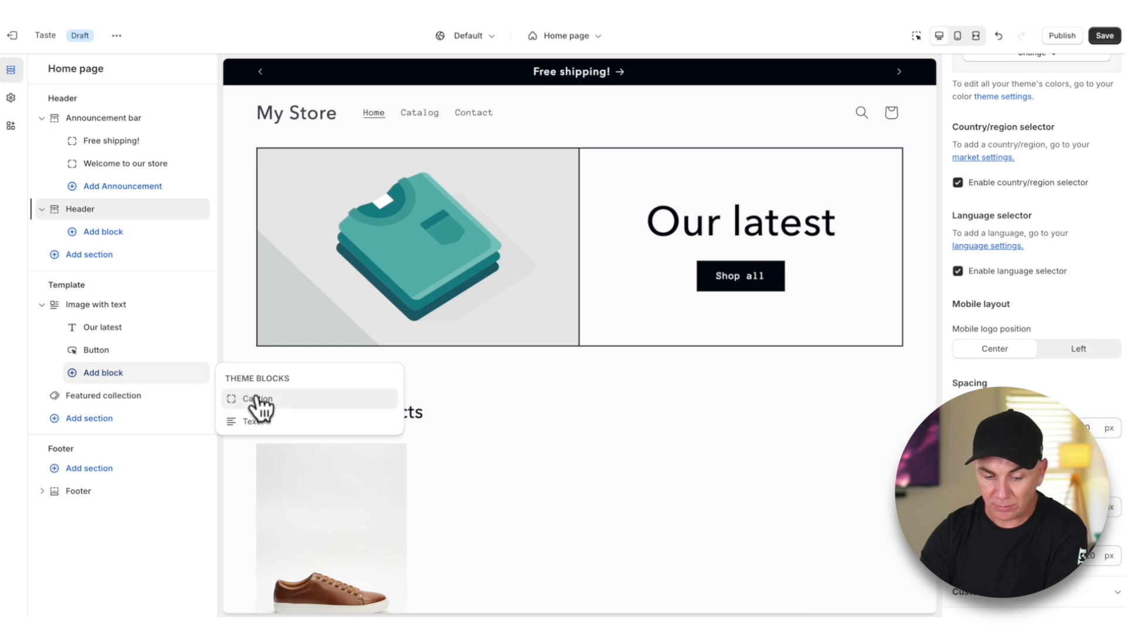
left_click(96, 419)
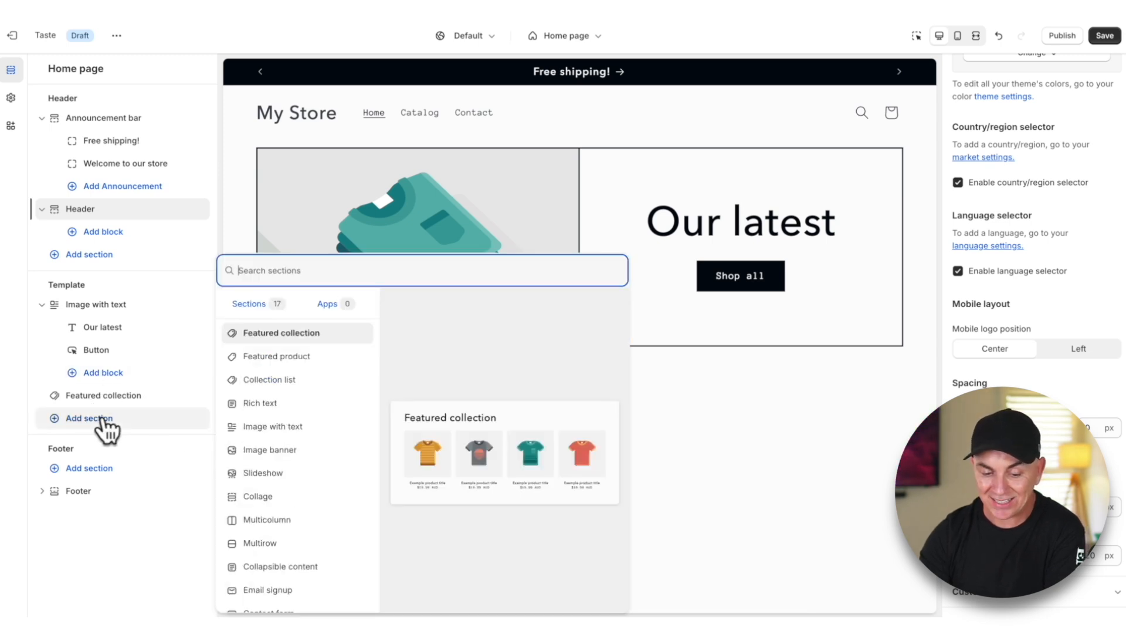
left_click(297, 358)
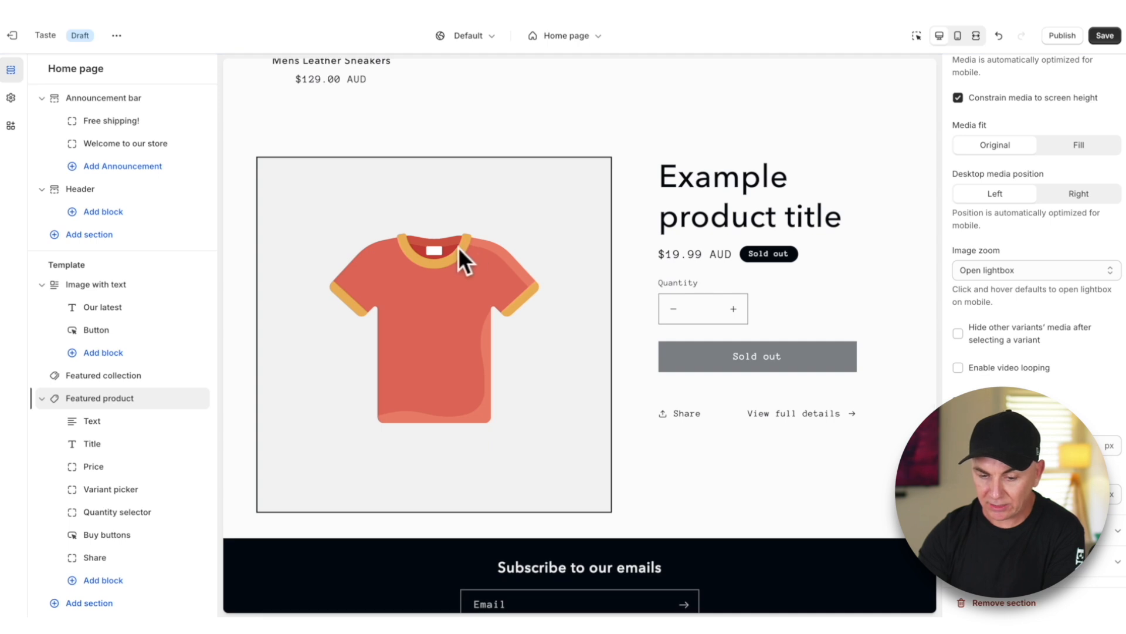
- Try to assign Mens Leather Sneakers to the Featured product section and review it in the page preview
scroll(1035, 163, "up", 5)
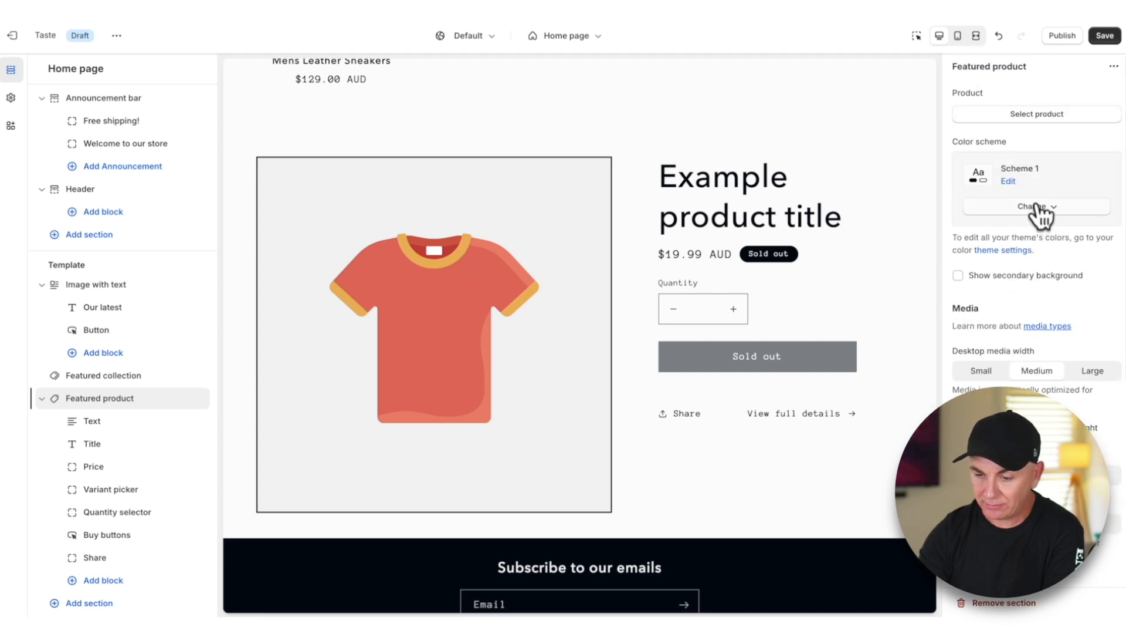
left_click(1037, 115)
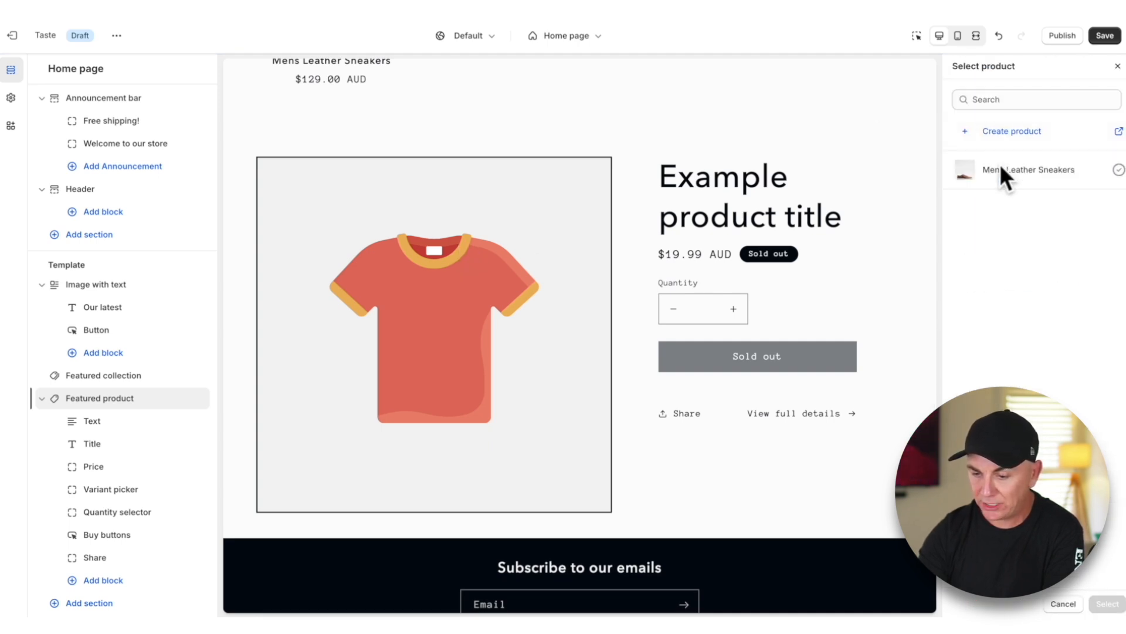
left_click(1115, 173)
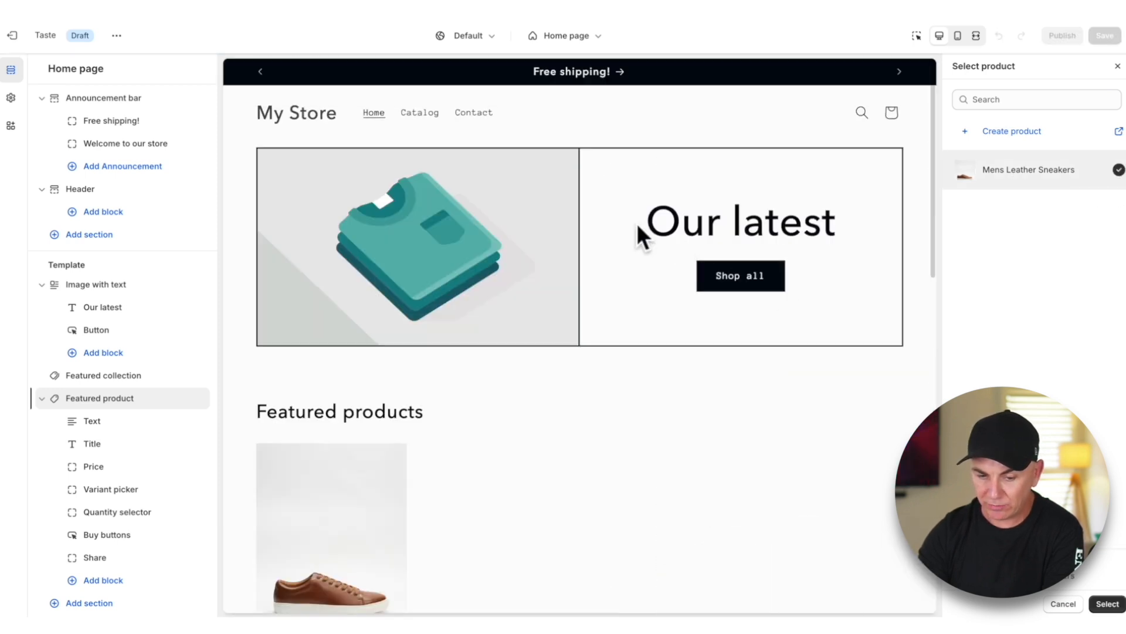
scroll(748, 237, "down", 3)
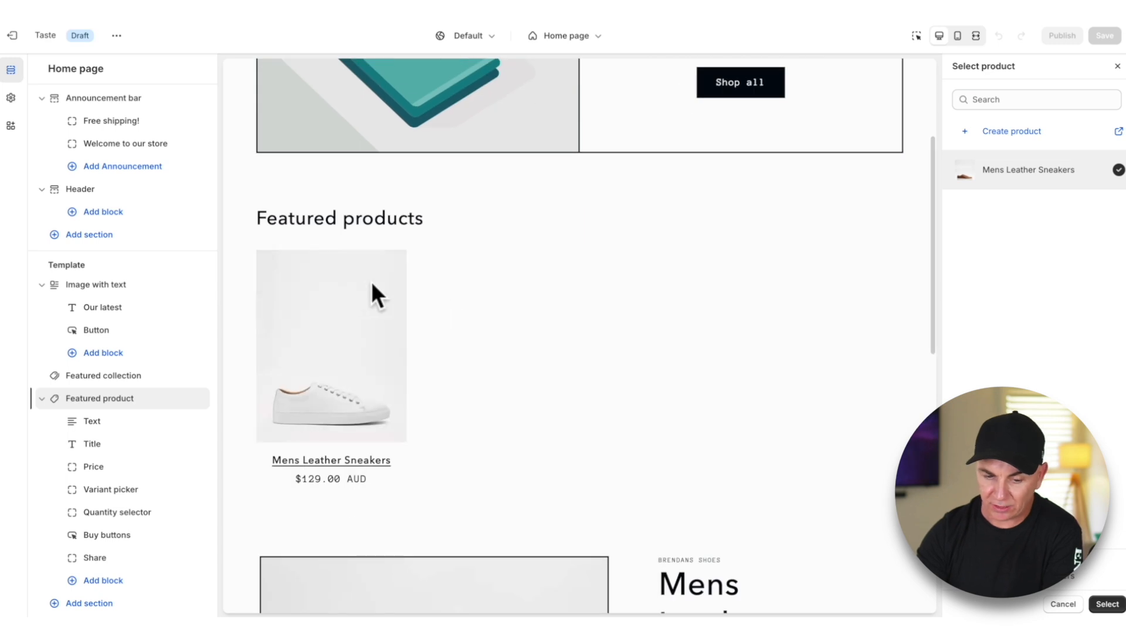
scroll(657, 293, "down", 3)
scroll(657, 293, "down", 4)
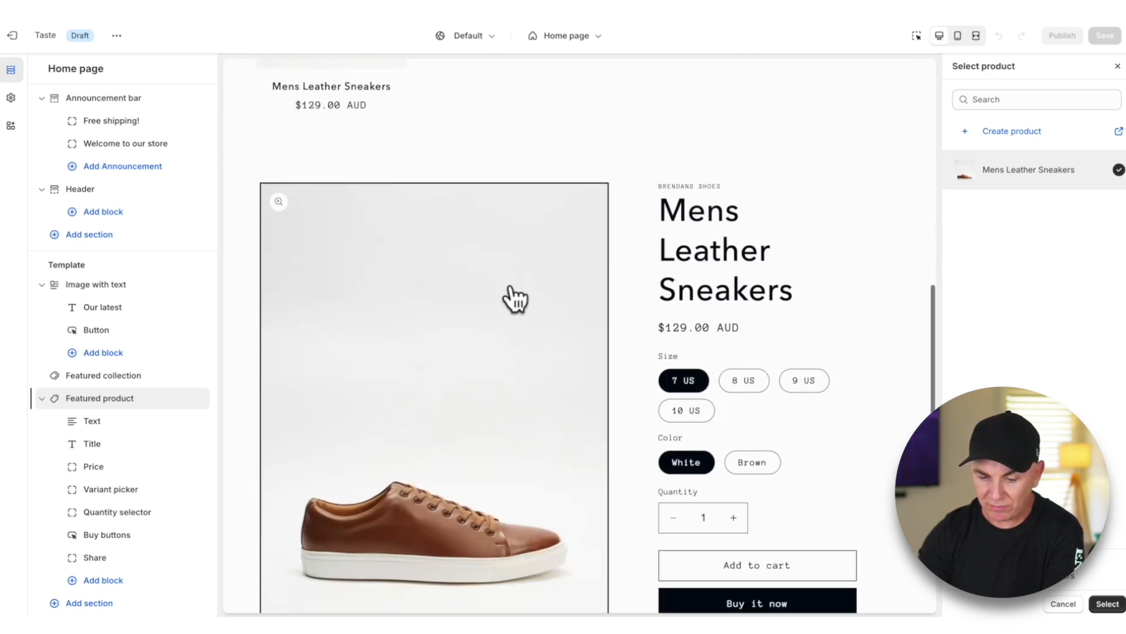
scroll(512, 297, "down", 5)
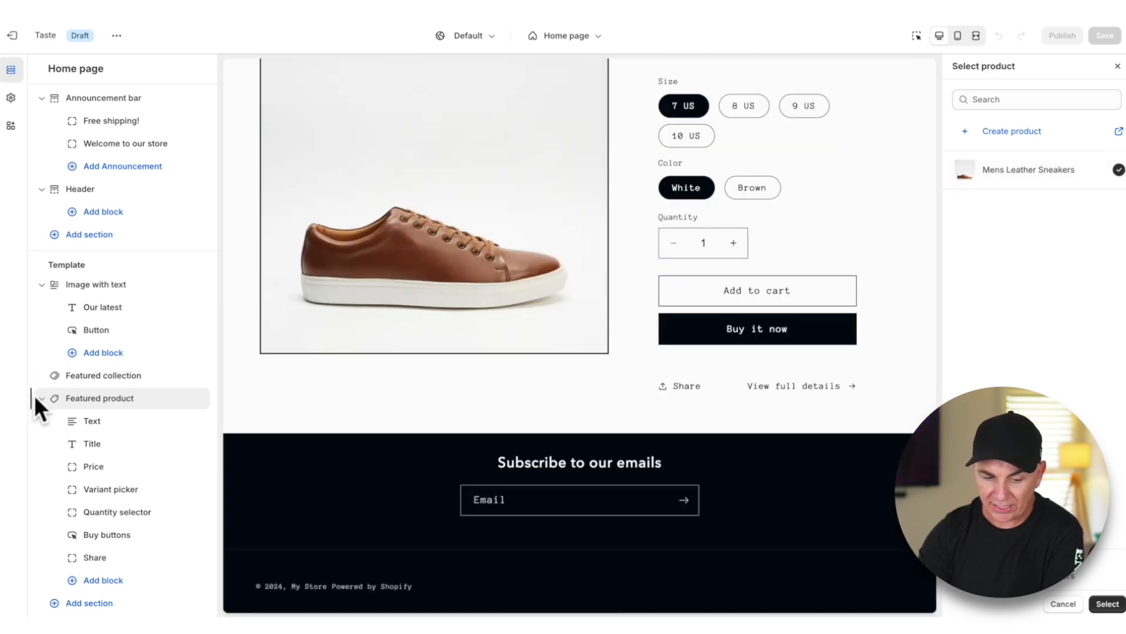
- Add a Video section below Featured product on the home page, check it in the preview and save the theme
left_click(41, 398)
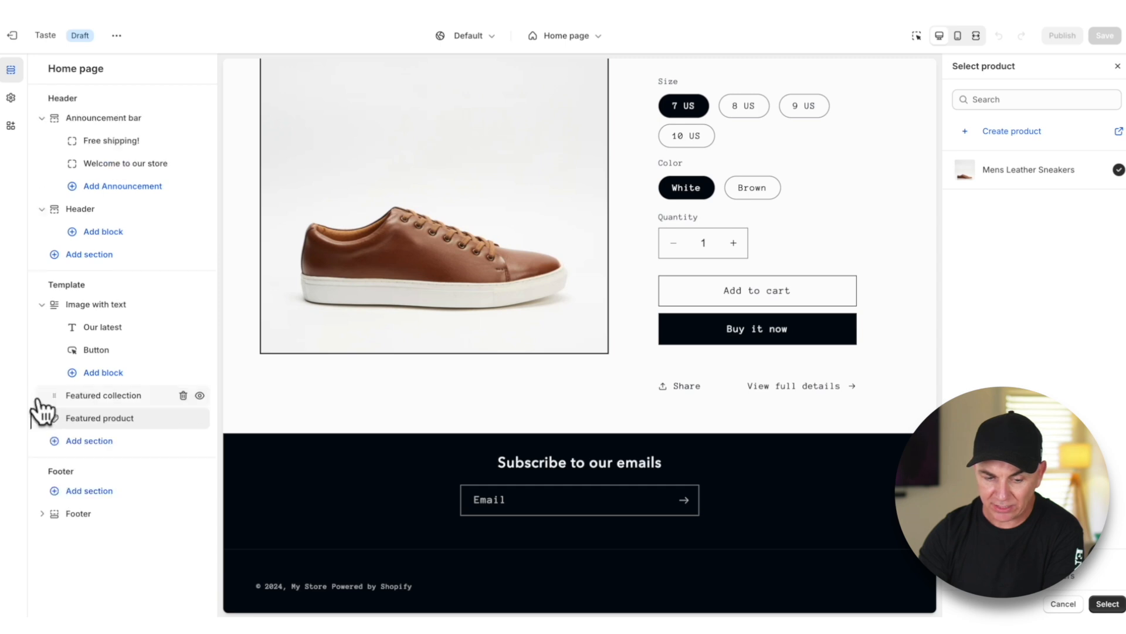
left_click(90, 444)
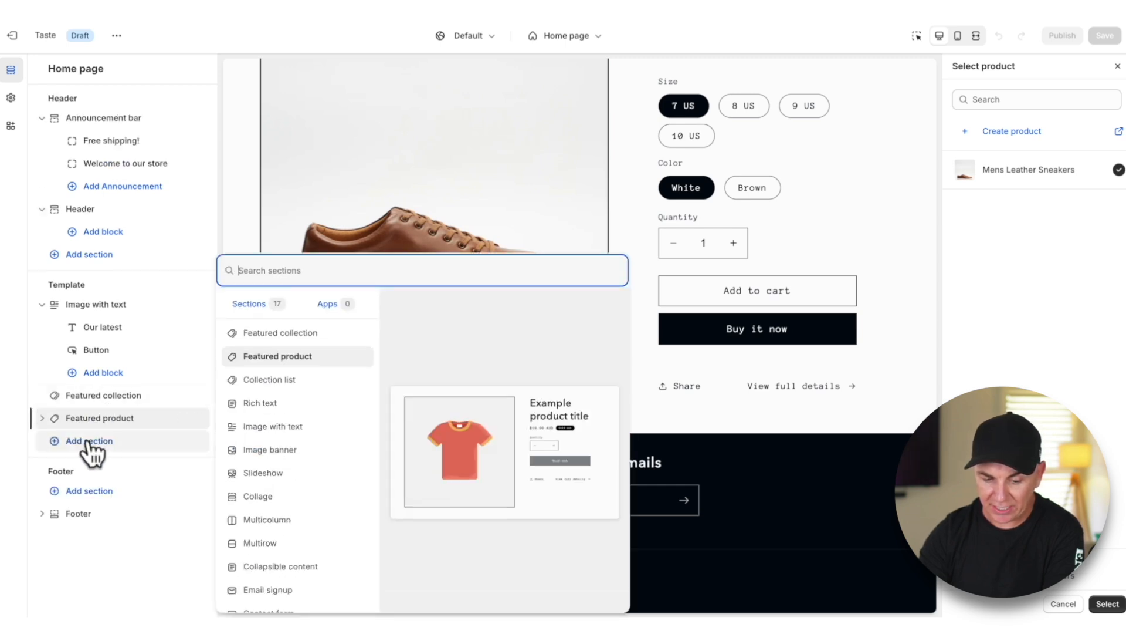
scroll(273, 452, "down", 3)
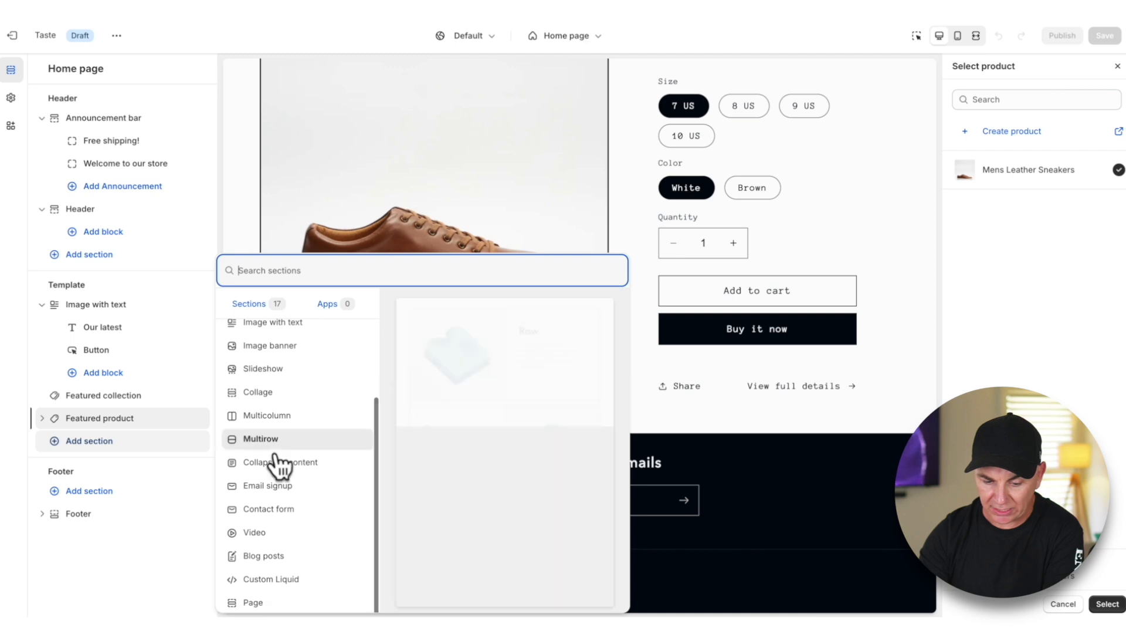
left_click(267, 530)
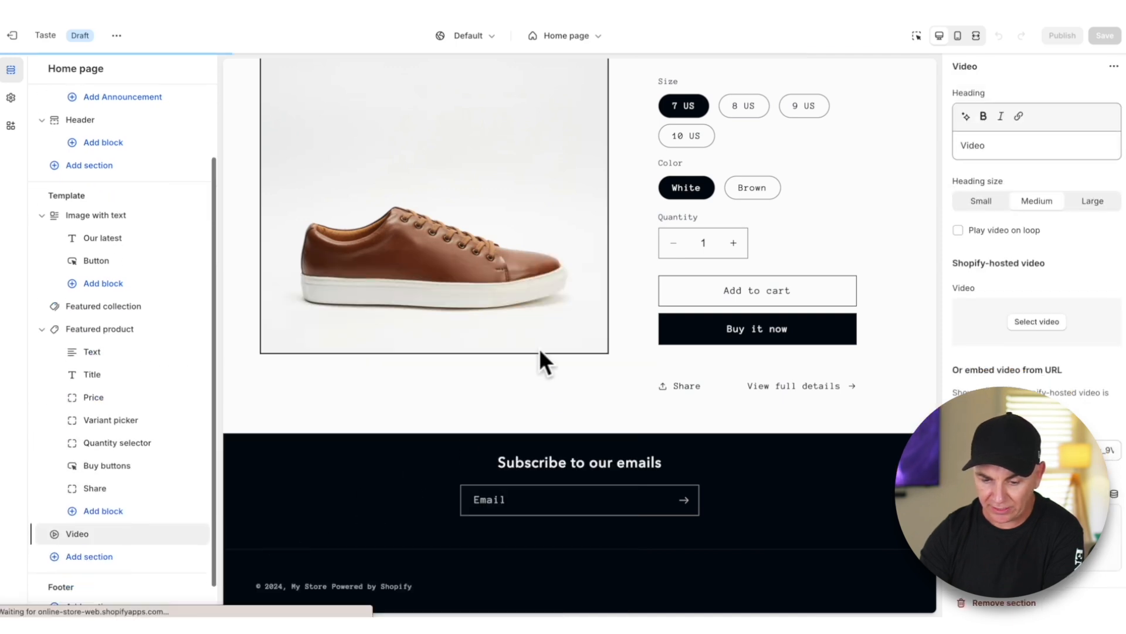
scroll(1033, 352, "down", 5)
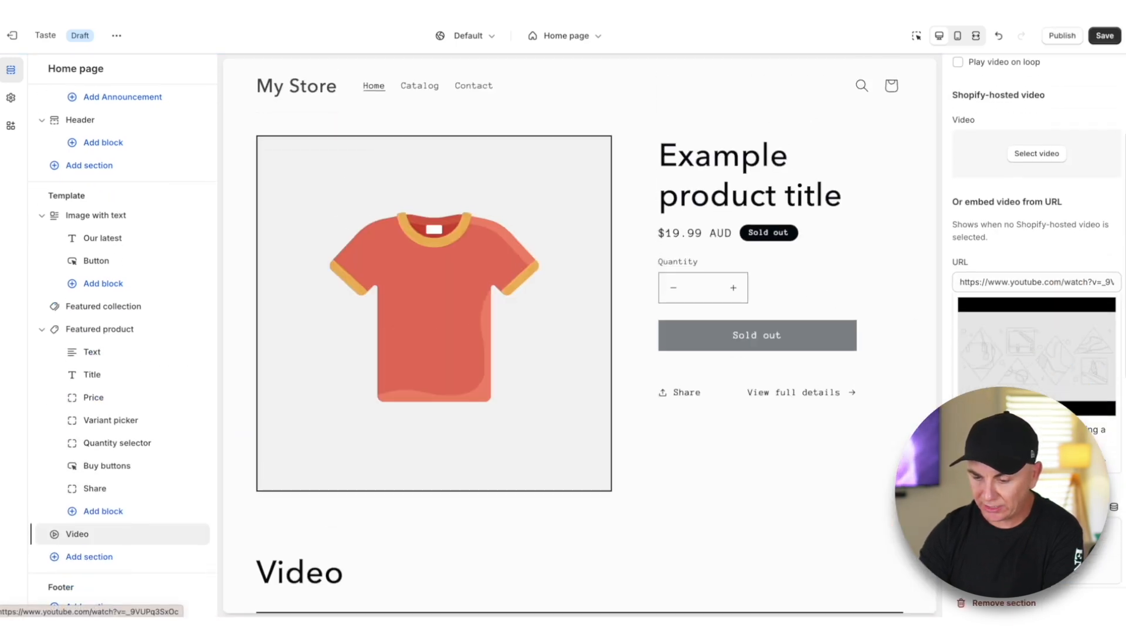
scroll(629, 452, "down", 8)
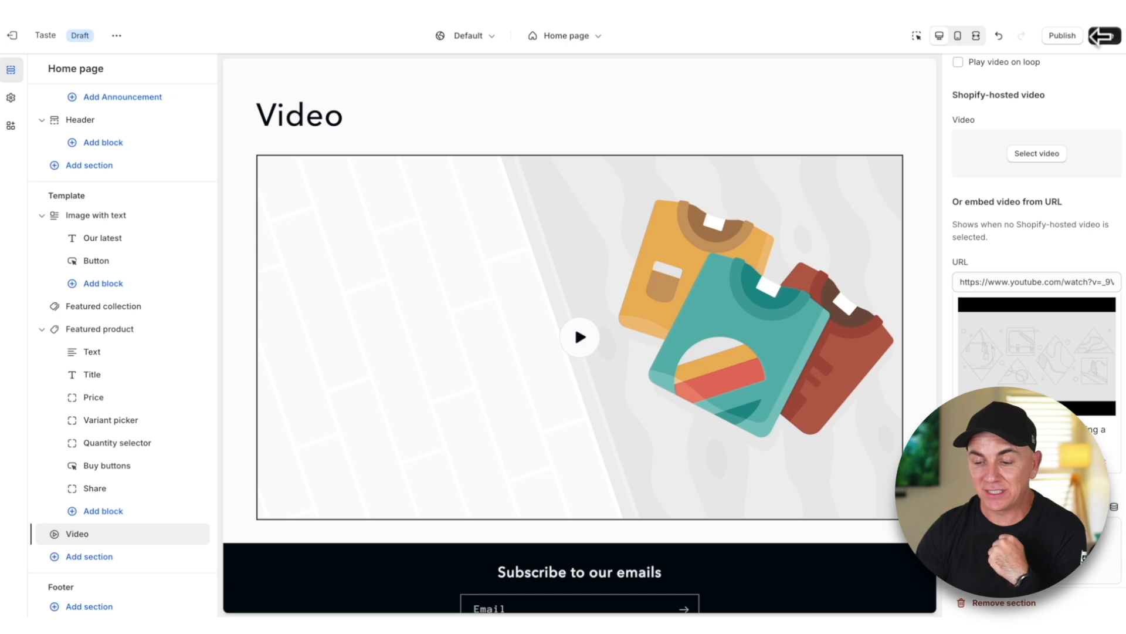
left_click(1101, 37)
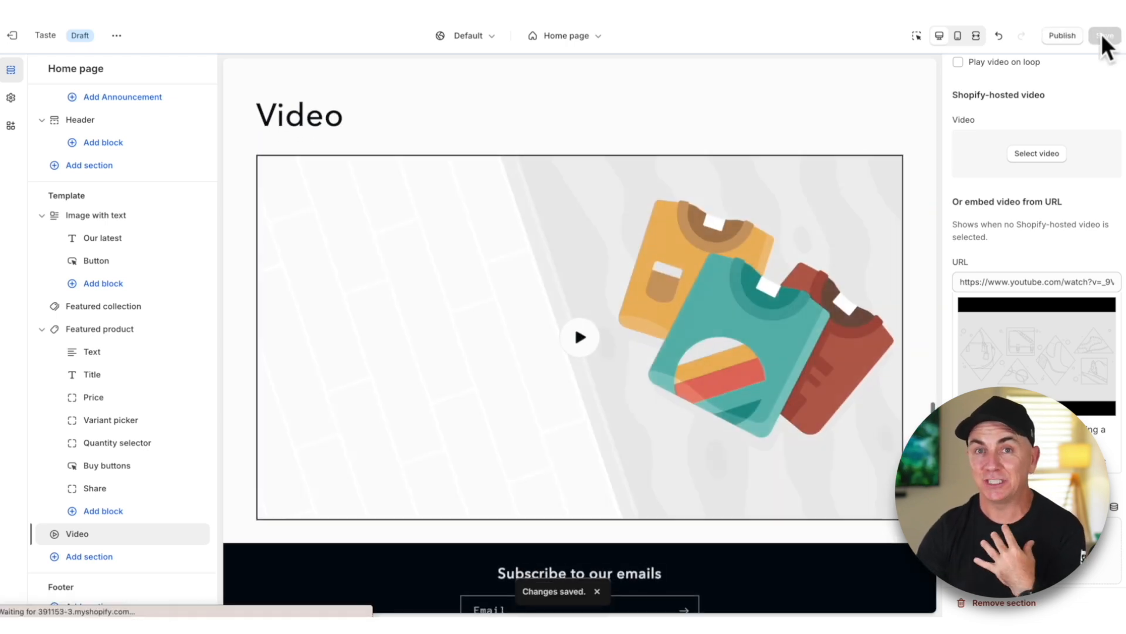
- Exit the theme editor and start the professional logo task from the Shopify setup guide
left_click(11, 36)
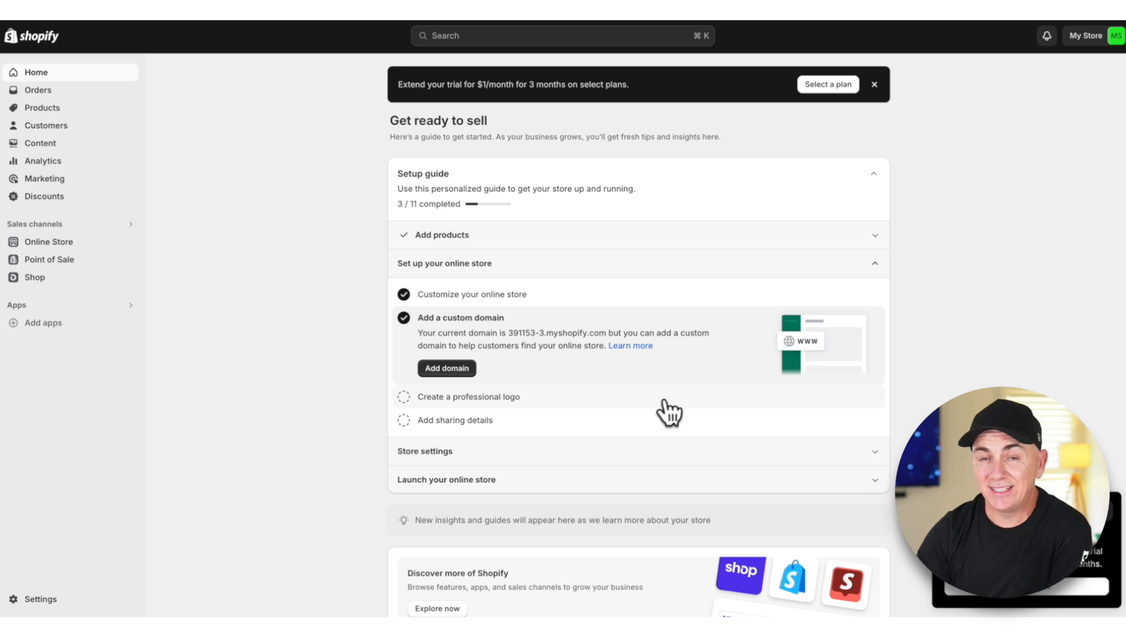
left_click(575, 397)
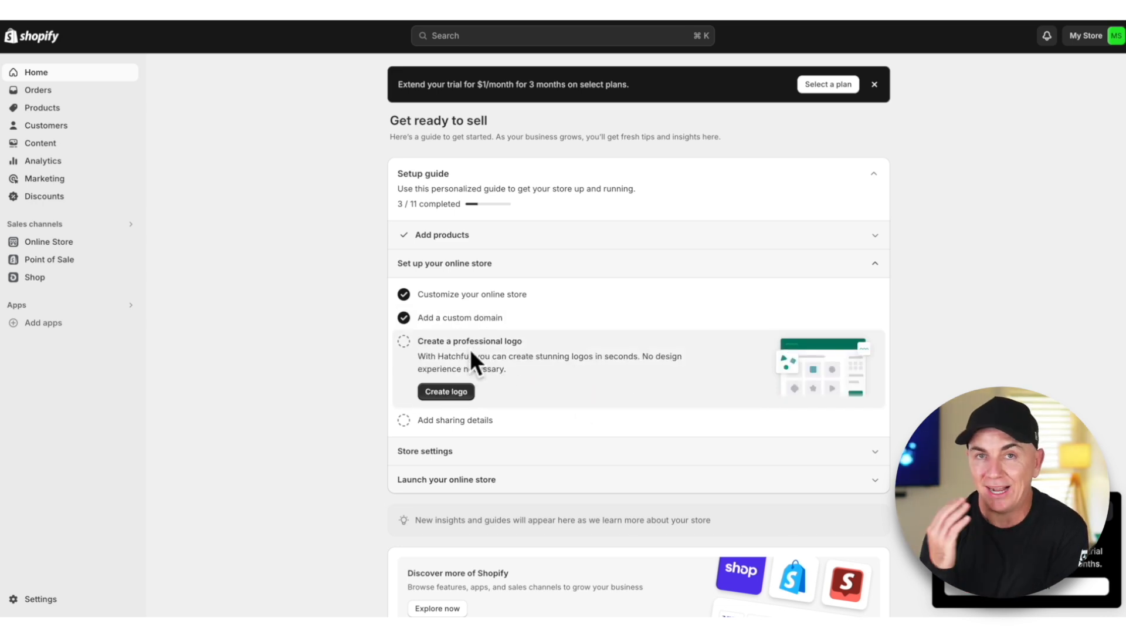
left_click(420, 397)
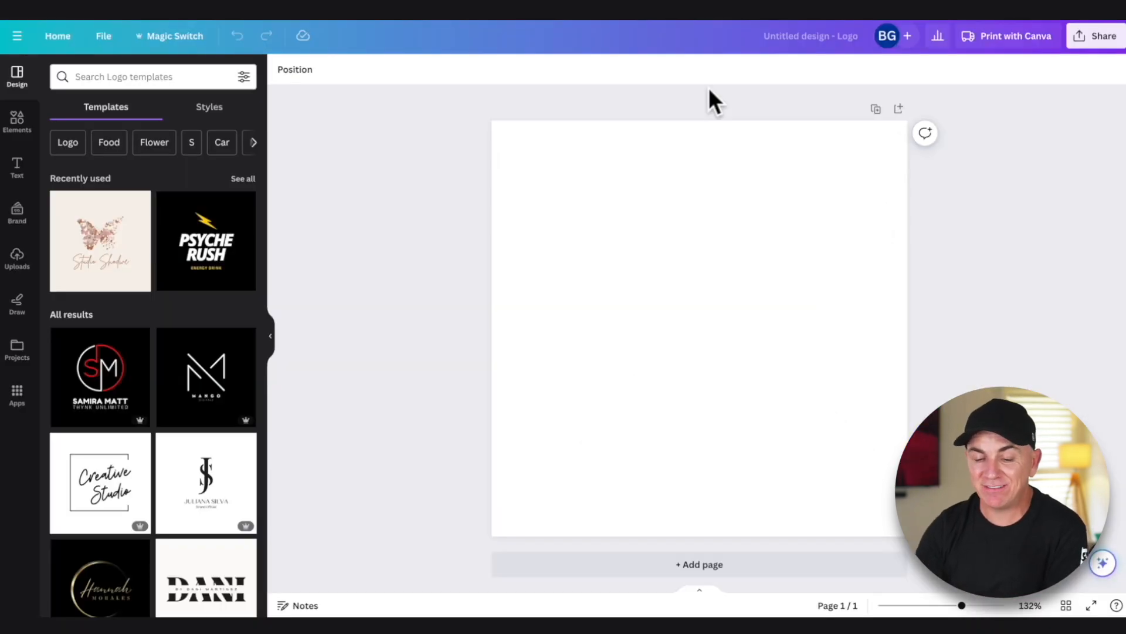
- Switch to Canva and search the logo templates for "mens shoe logo"
scroll(176, 252, "down", 2)
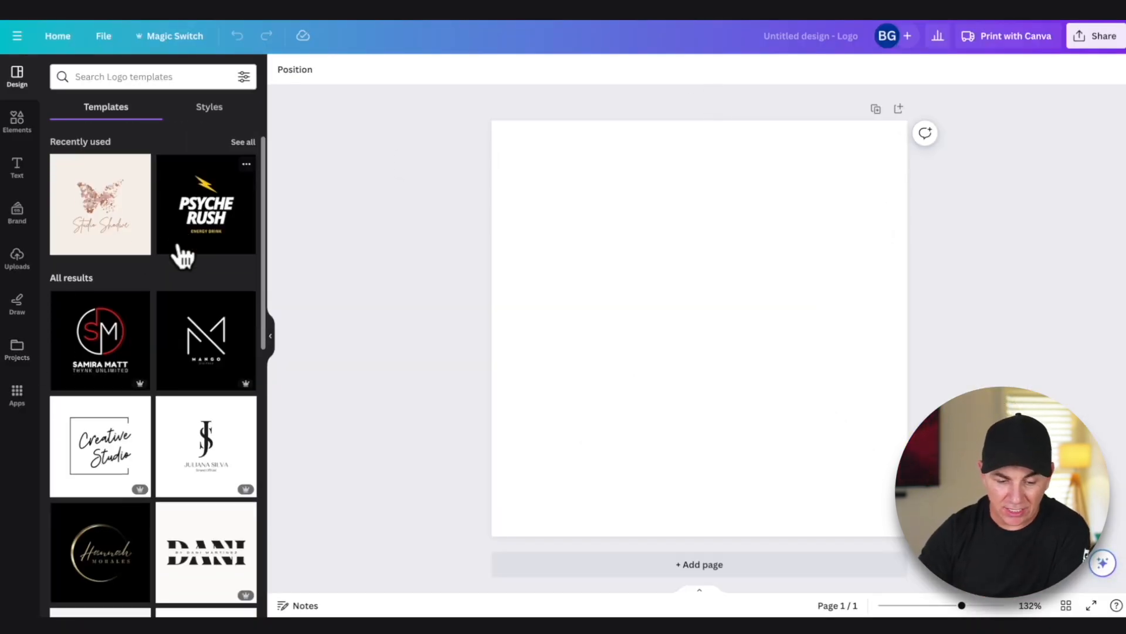
scroll(182, 256, "down", 1)
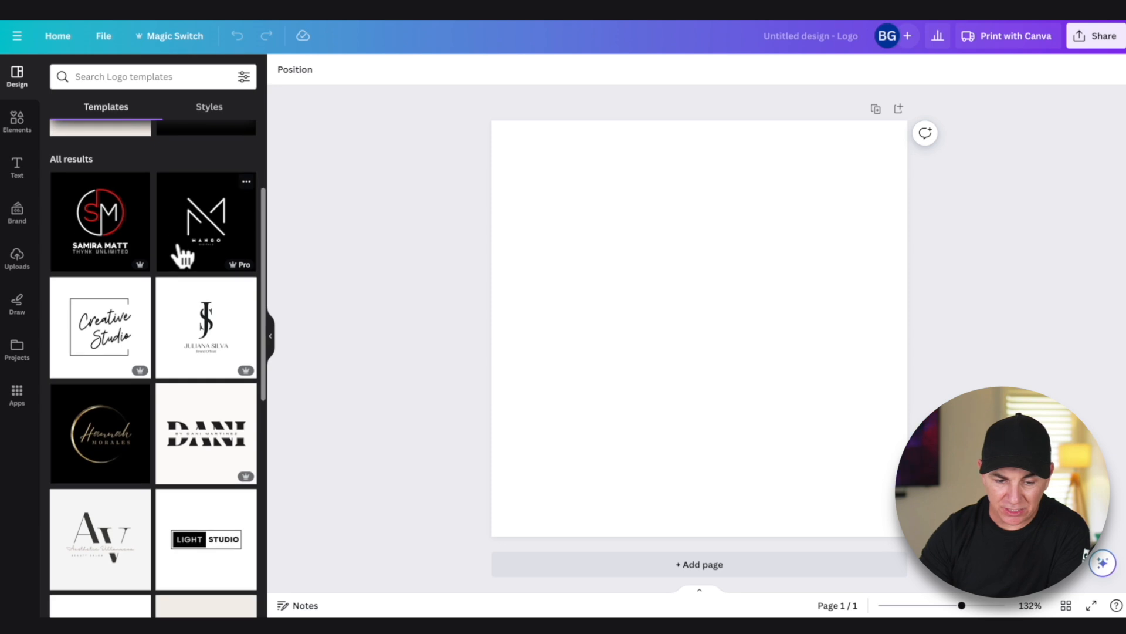
left_click(150, 76)
type("sne")
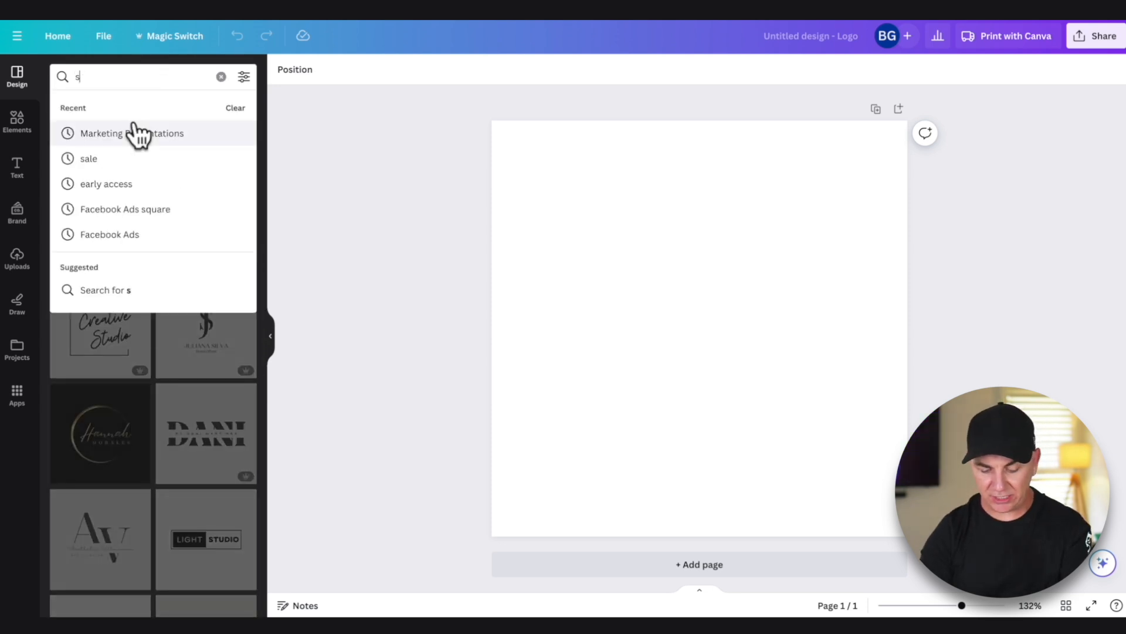
key("BackSpace")
key("BackSpace")
key("BackSpace")
type("mens show logo")
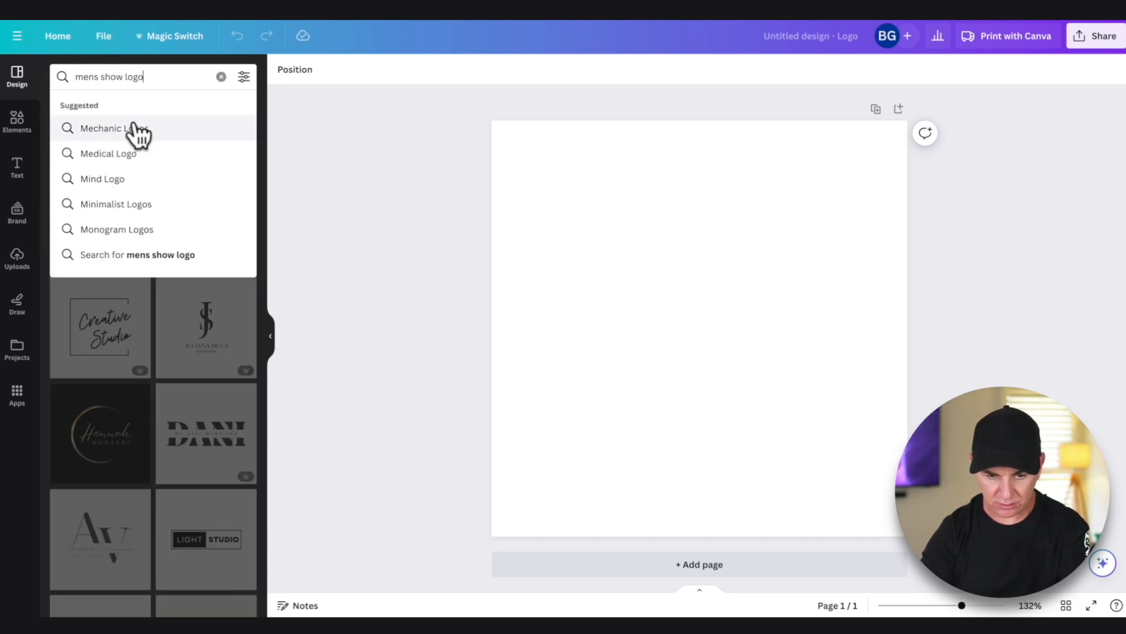
key("Return")
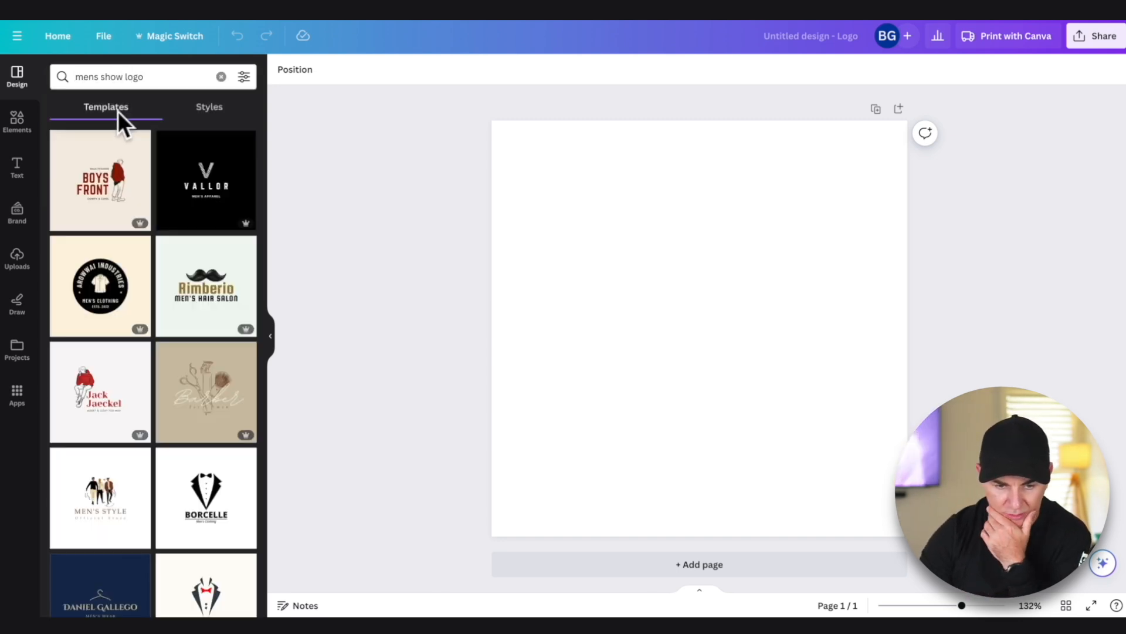
left_click(122, 77)
key("BackSpace")
type("e")
key("Return")
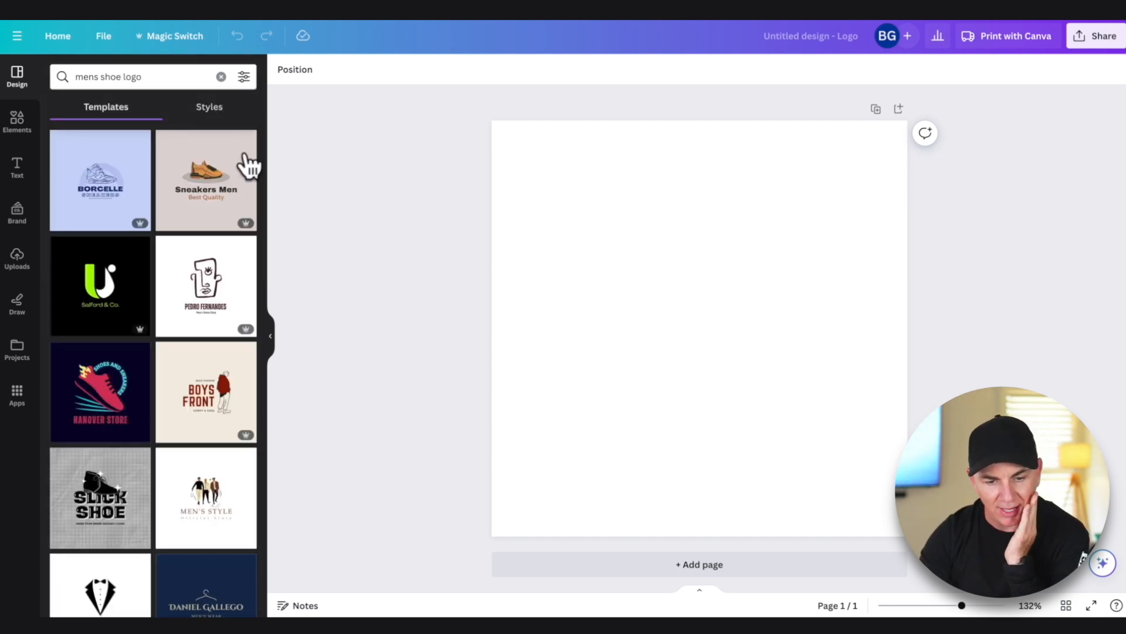
- Apply the Sneakers Men logo template to the blank design and change its title text to "Brendans Shoes"
left_click(206, 169)
left_click(665, 221)
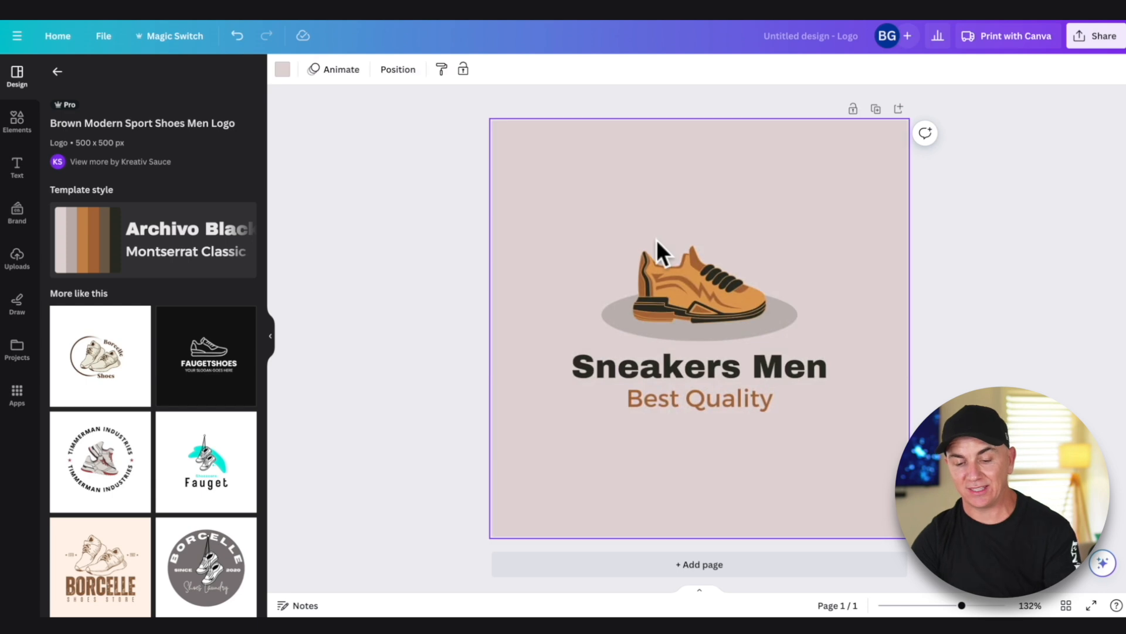
double_click(706, 370)
type("Brendans")
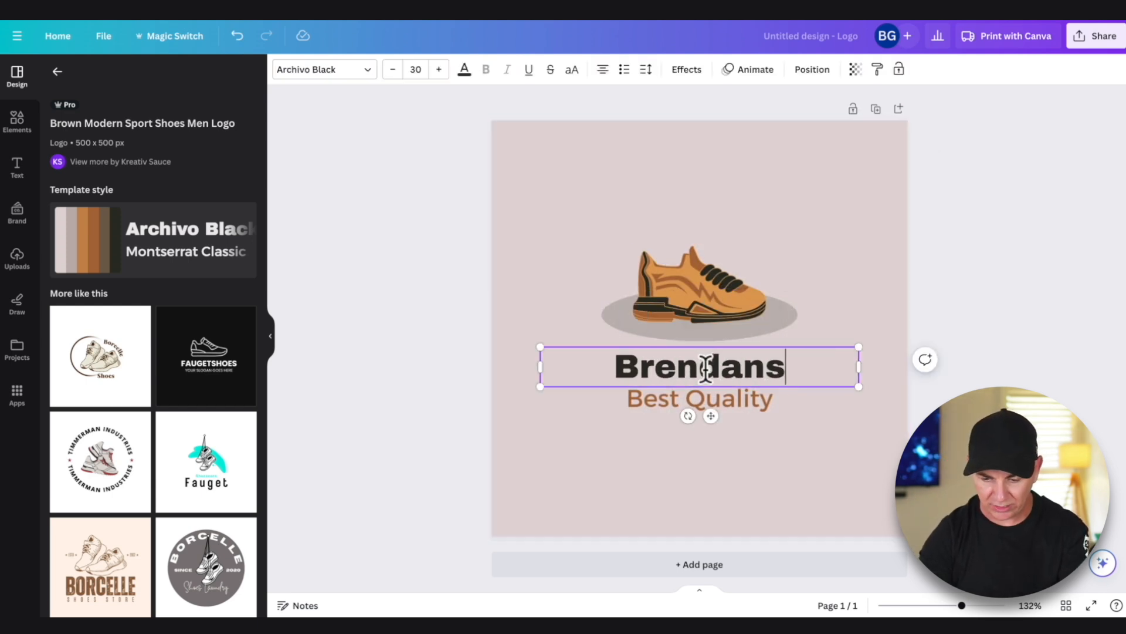
type(" Shoes")
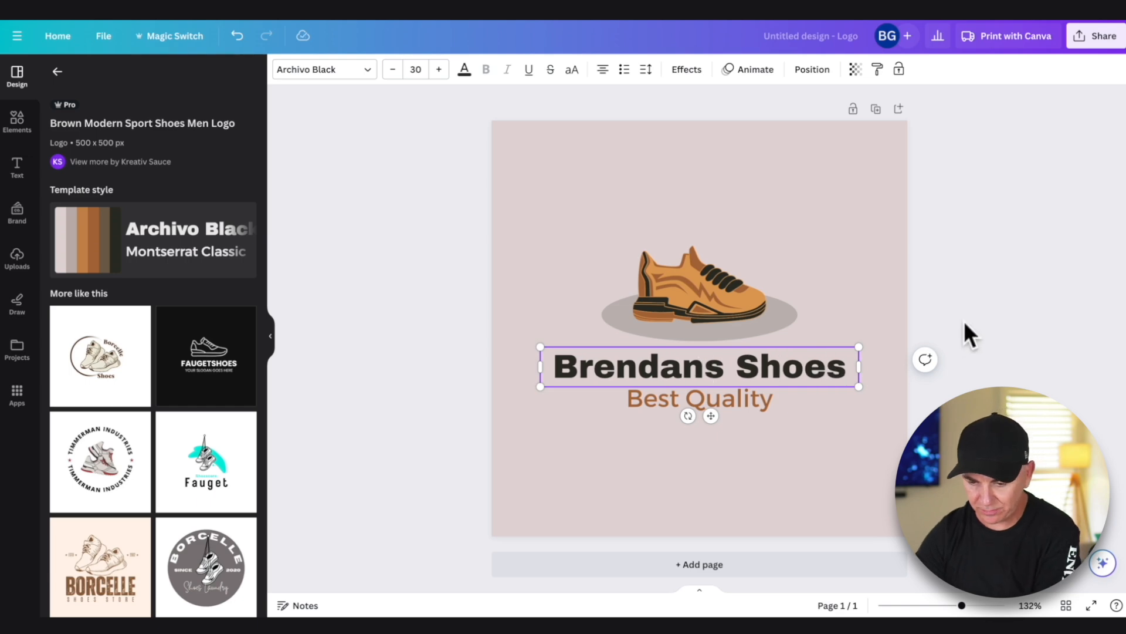
- Remove the pink background color from the logo design
left_click(967, 316)
left_click(872, 230)
key("Delete")
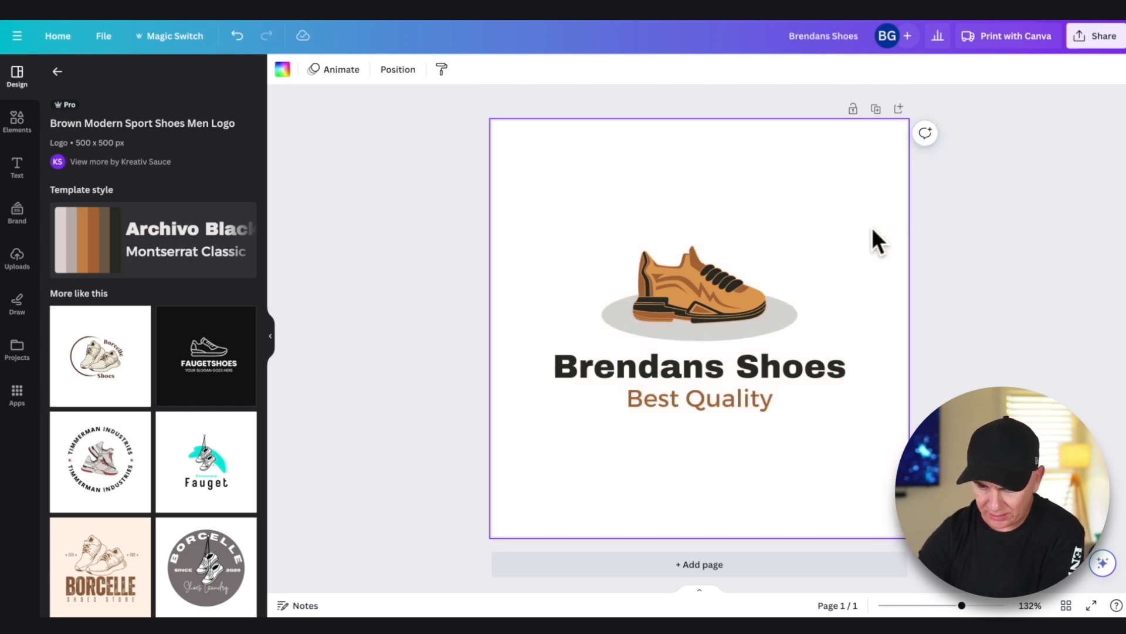
left_click(1054, 219)
left_click(880, 214)
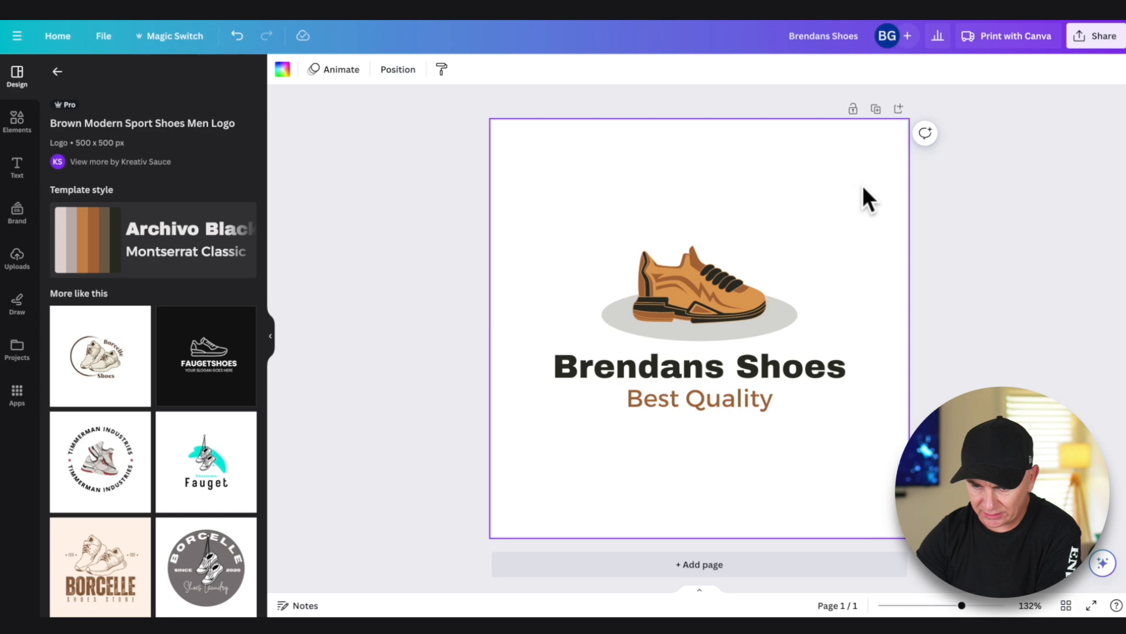
- Download the finished Brendans Shoes logo from Canva
left_click(1080, 44)
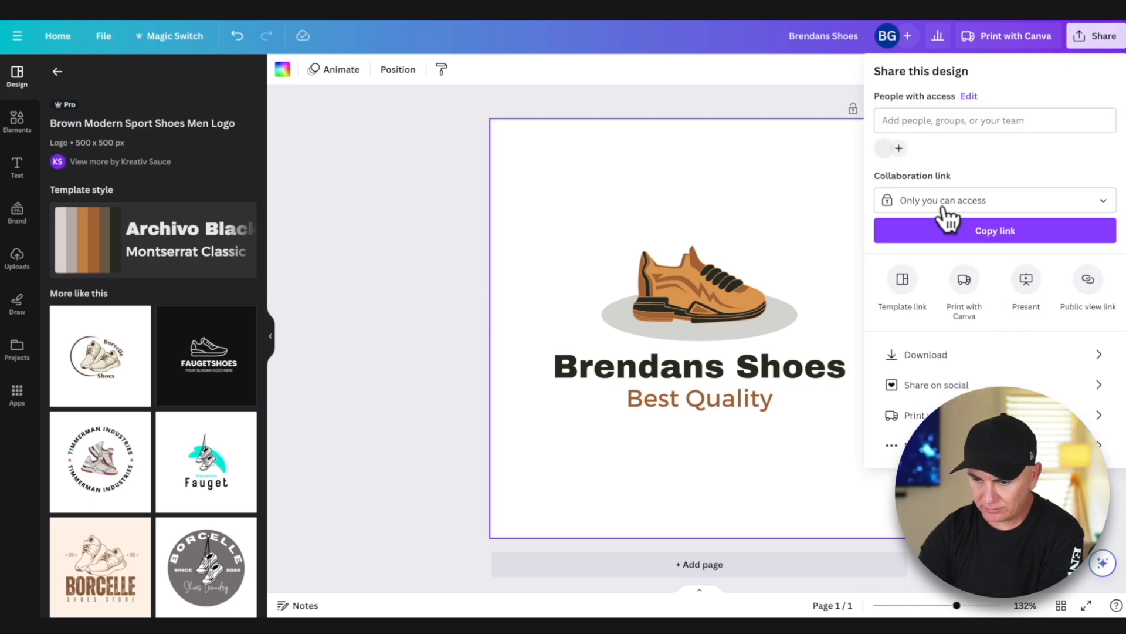
left_click(1001, 352)
left_click(917, 204)
left_click(1016, 273)
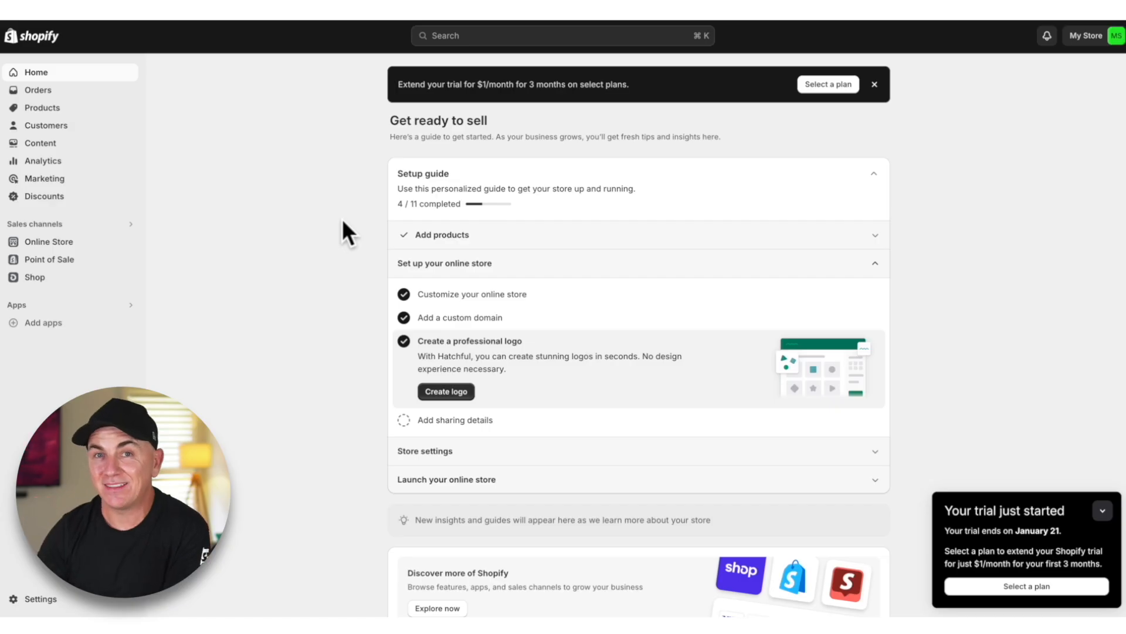
- Switch to Shopify and open the Taste theme from the theme library for customization
left_click(63, 242)
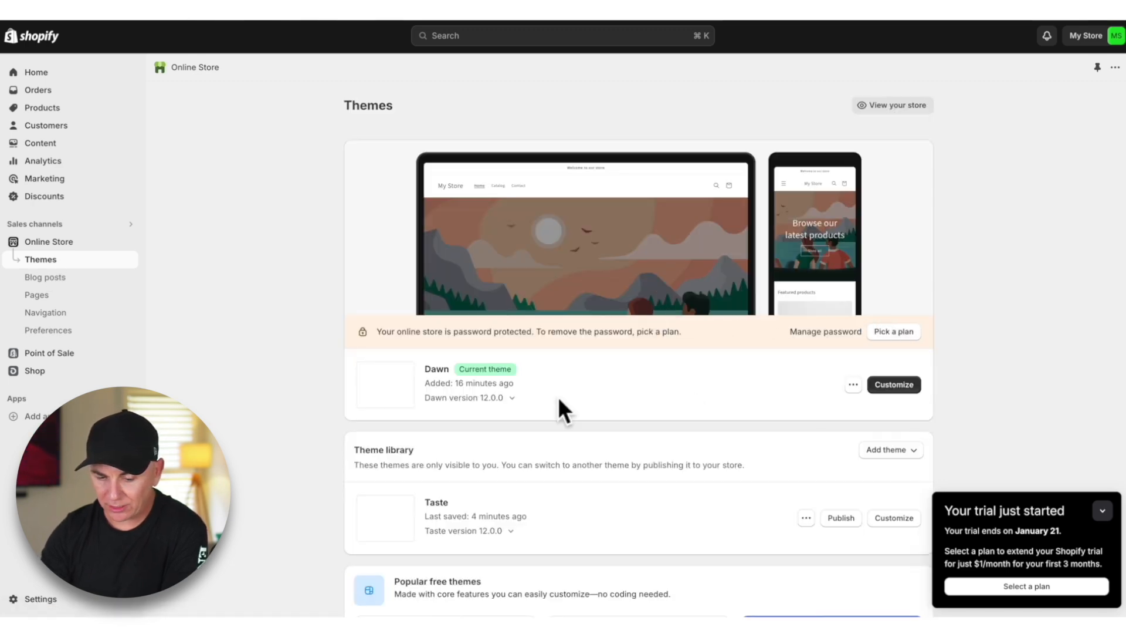
scroll(575, 495, "down", 3)
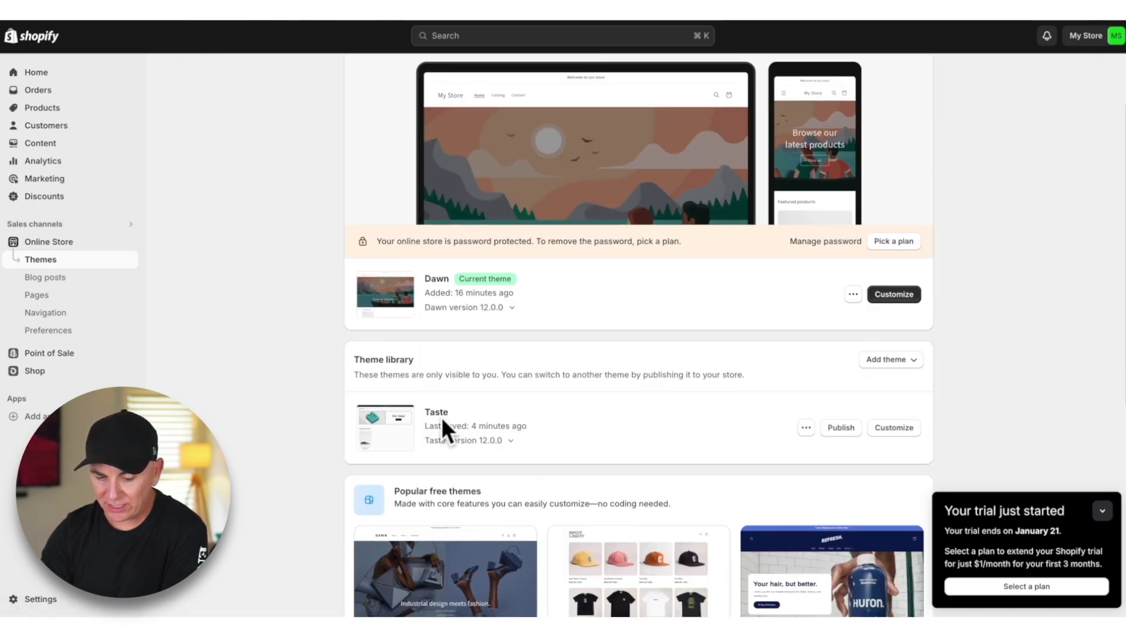
left_click(890, 433)
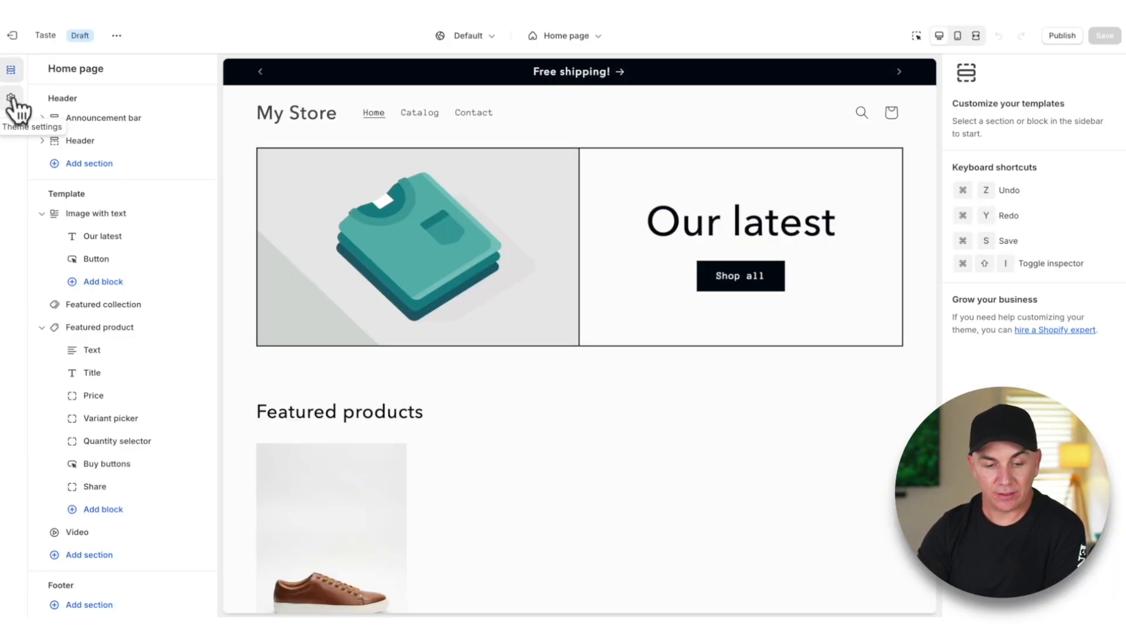
- Upload the downloaded Brendans Shoes image to the store library and set it as the Taste theme's logo
left_click(11, 98)
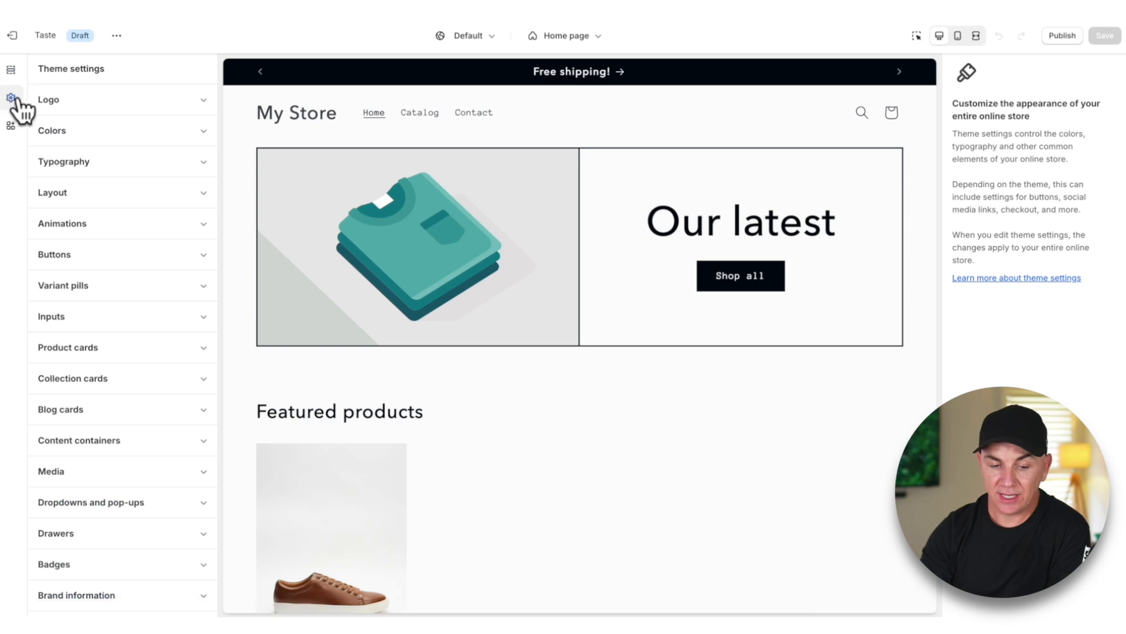
left_click(71, 103)
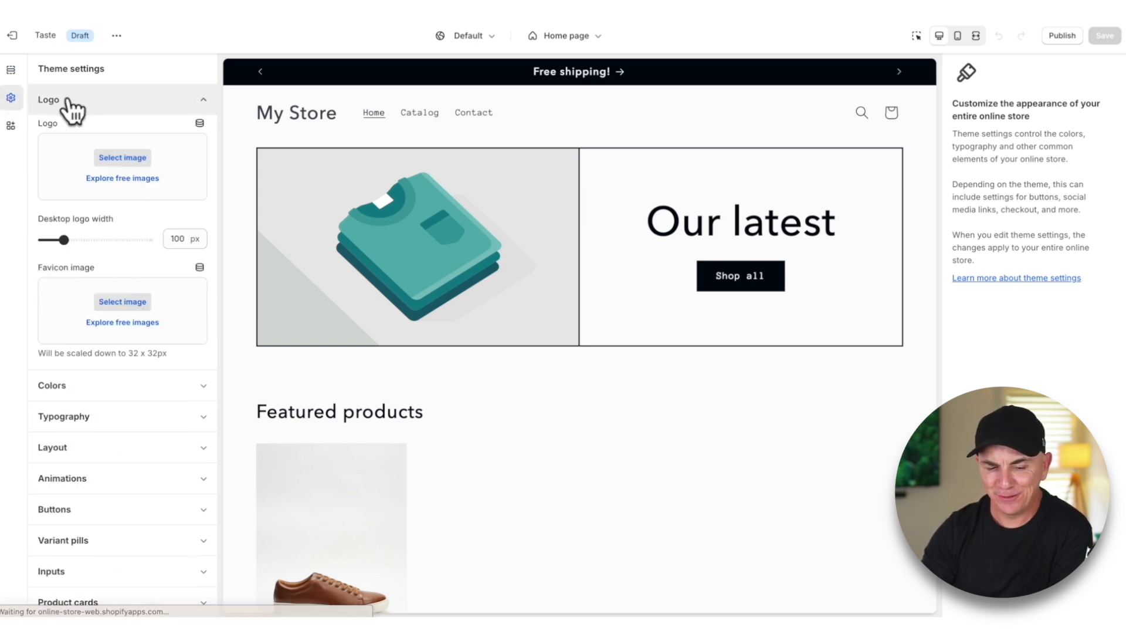
left_click(136, 162)
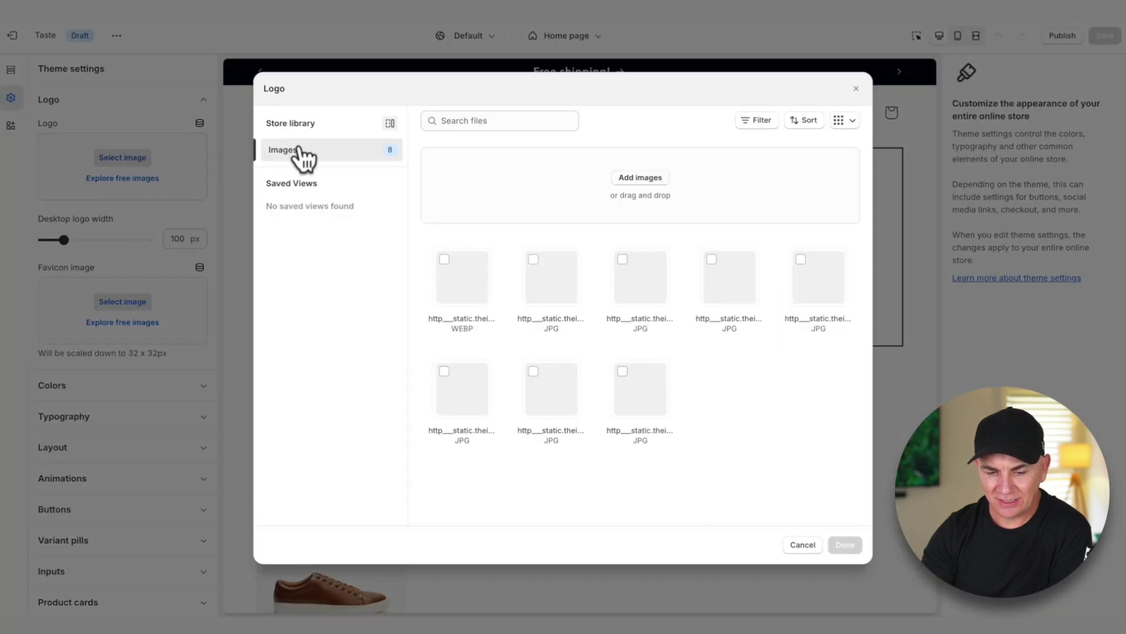
left_click(657, 187)
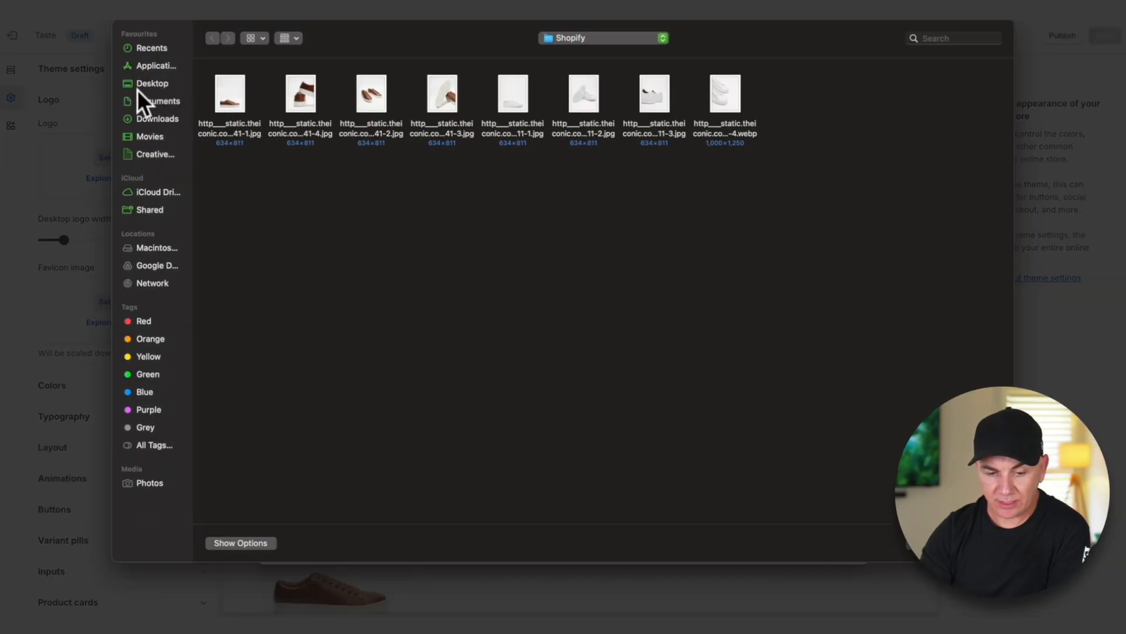
left_click(168, 118)
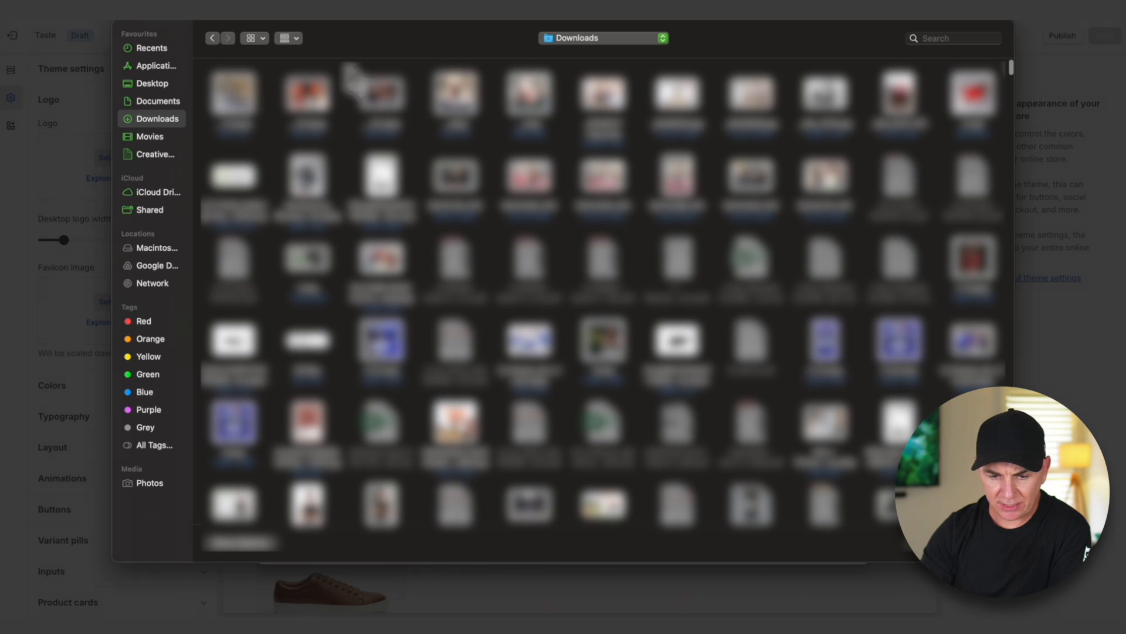
key("super+2")
left_click(259, 87)
left_click(986, 543)
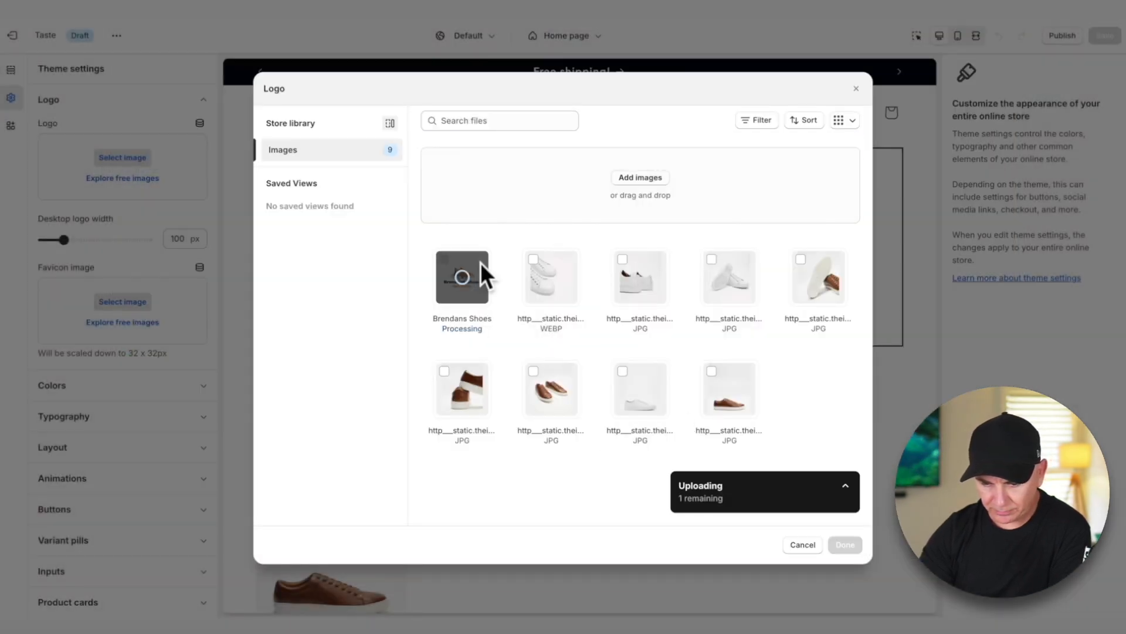
left_click(845, 545)
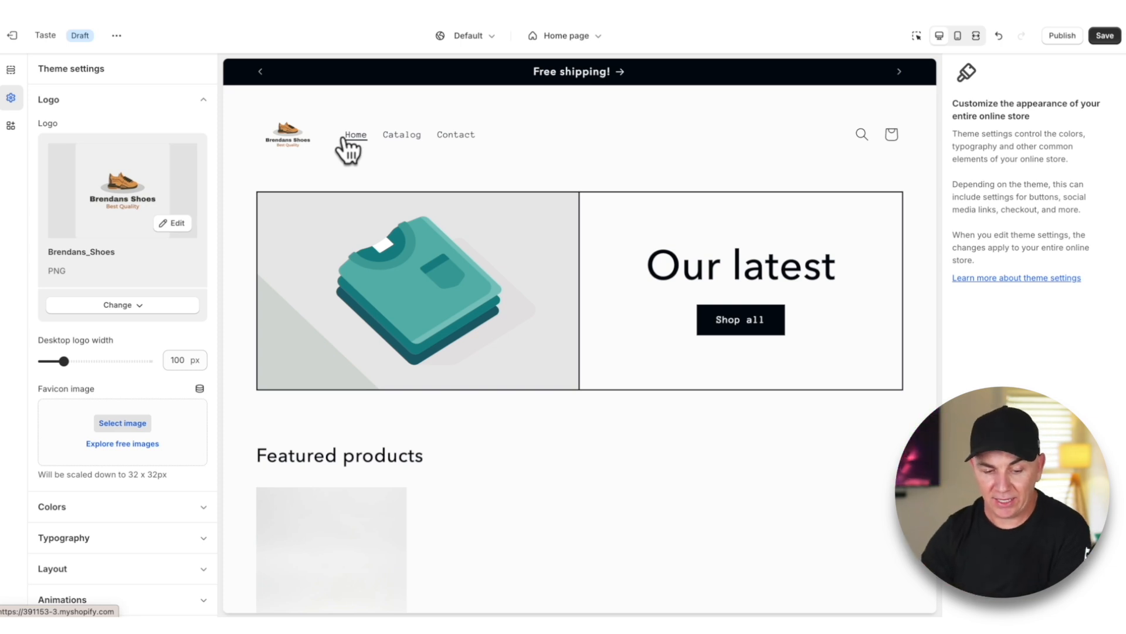
- Set the desktop logo width to 160 px and save the theme, leaving the theme editor
left_click_drag(67, 364, 89, 361)
left_click(1106, 35)
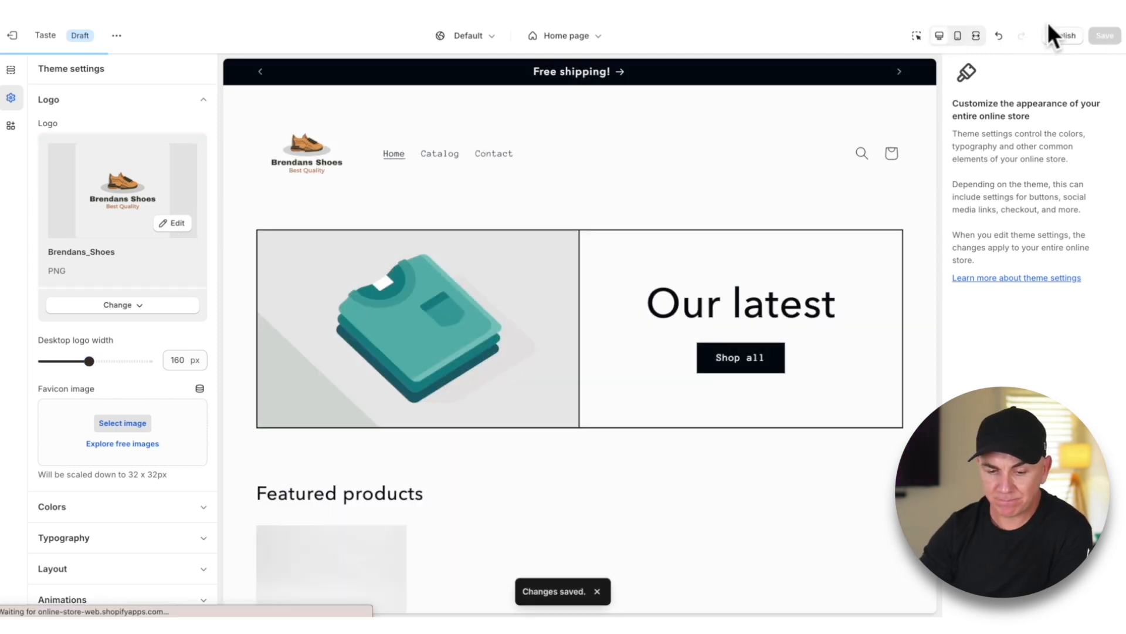
left_click(12, 35)
scroll(252, 207, "down", 4)
scroll(252, 207, "up", 4)
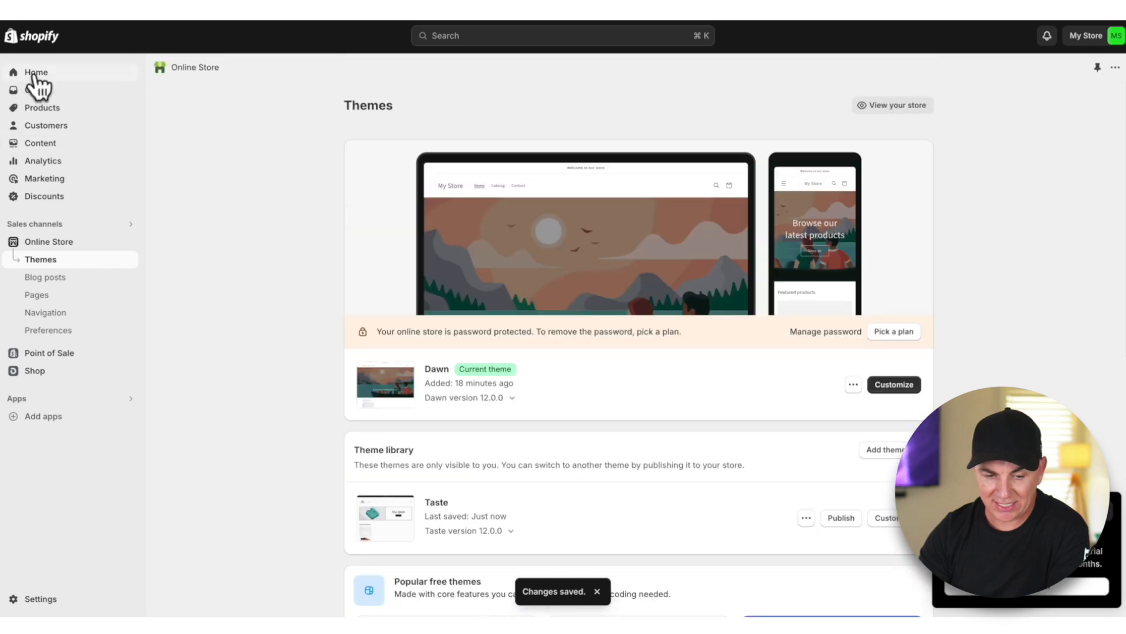
- In the setup guide's sharing details, enter the homepage title "The Best Shoes In The World" and meta description "The best shoes to buy, a huge range"
left_click(37, 72)
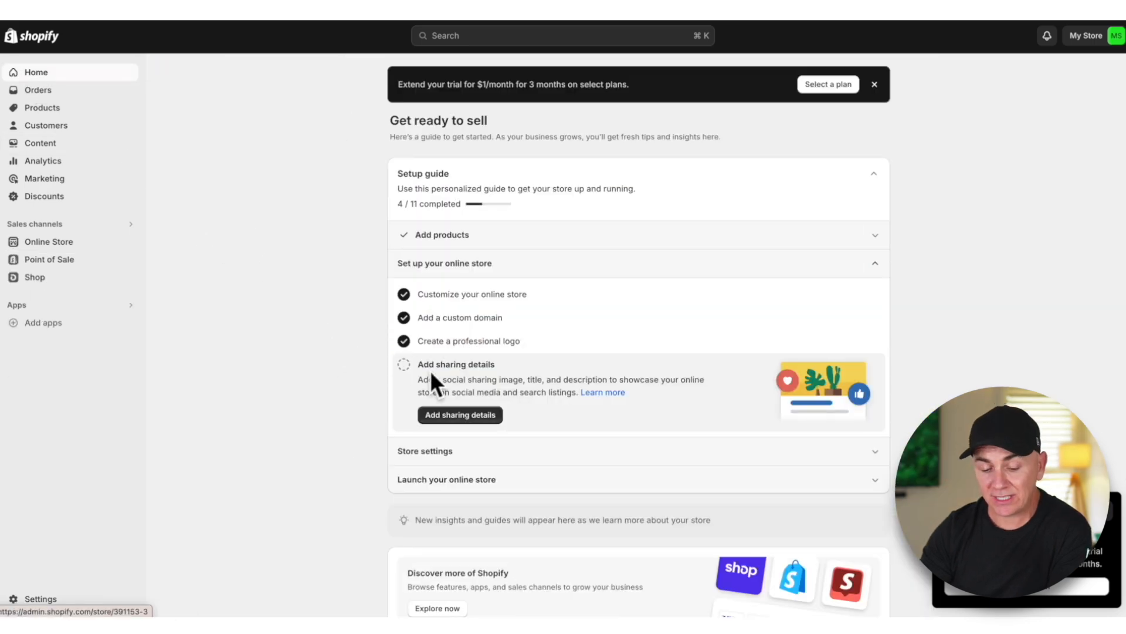
left_click(464, 415)
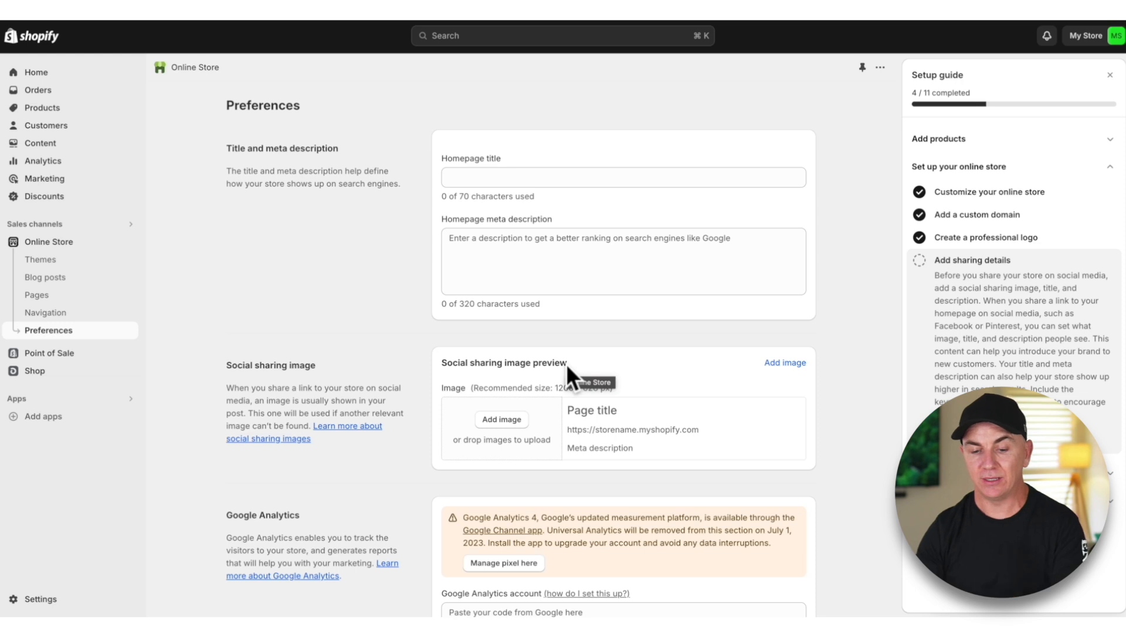
left_click(528, 178)
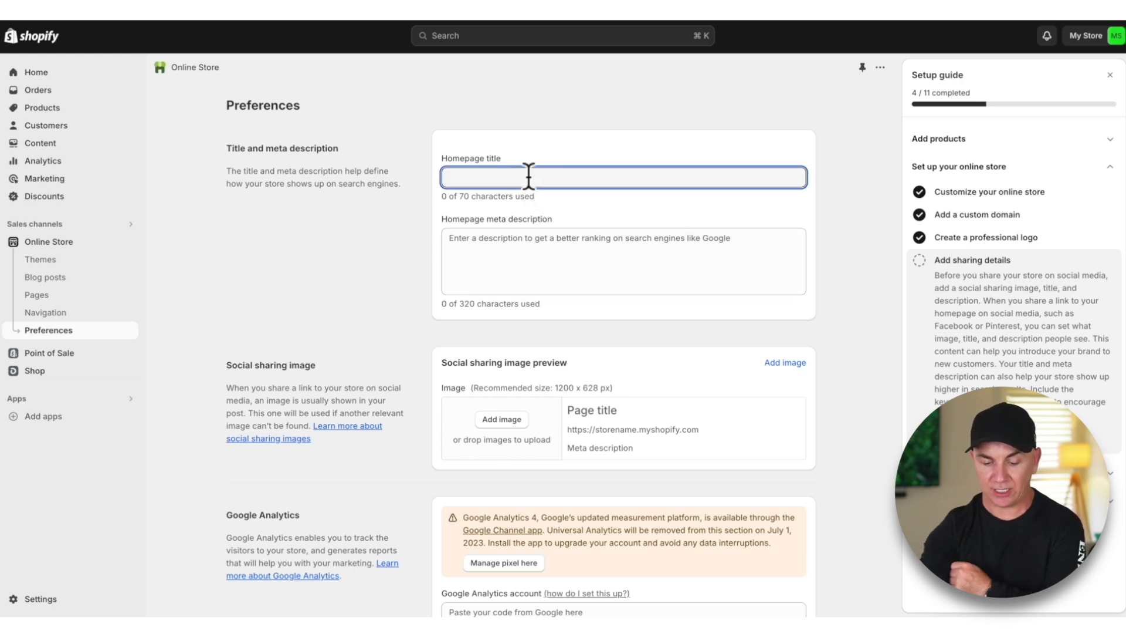
type("The Best Shoes In The World")
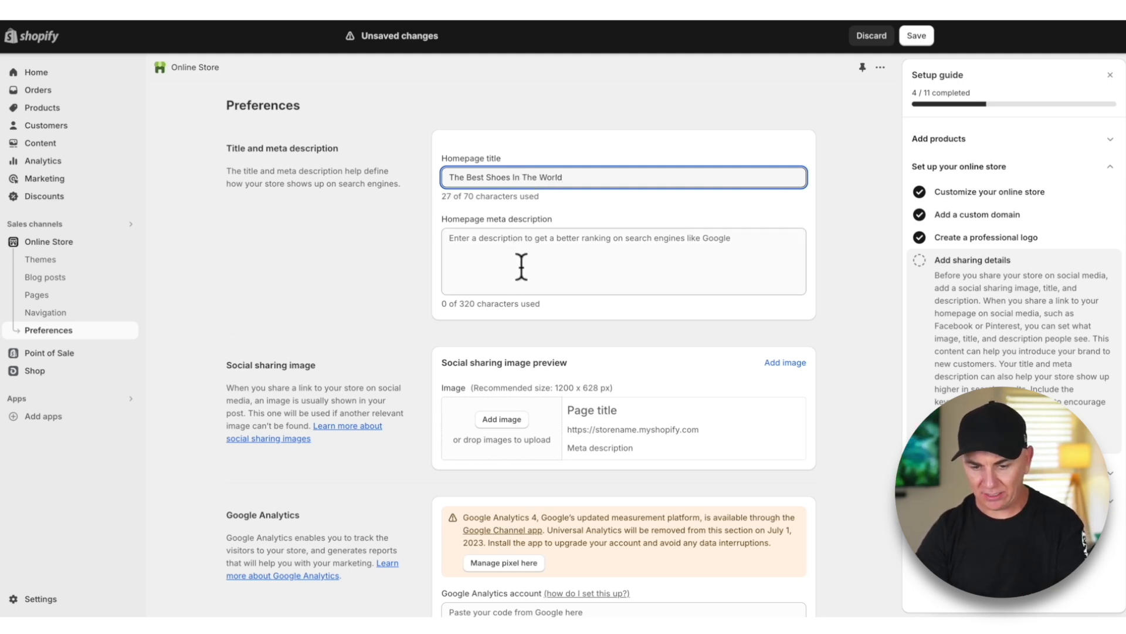
left_click(521, 267)
type("The")
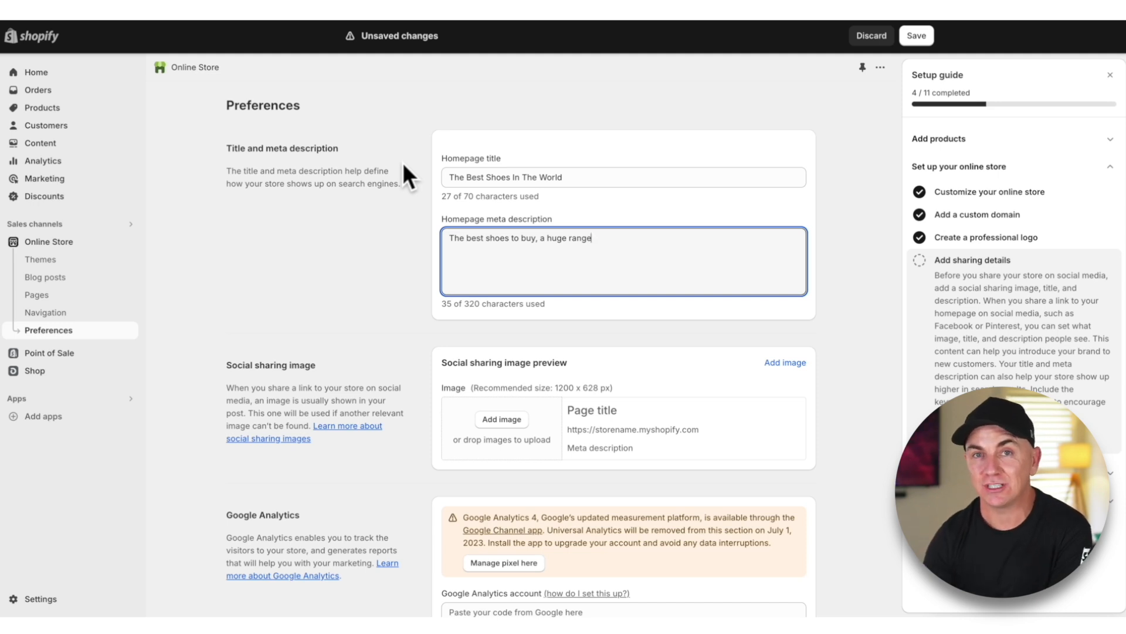
- Add the Brendans Shoes logo as the social sharing image and save the online store preferences
scroll(403, 223, "down", 3)
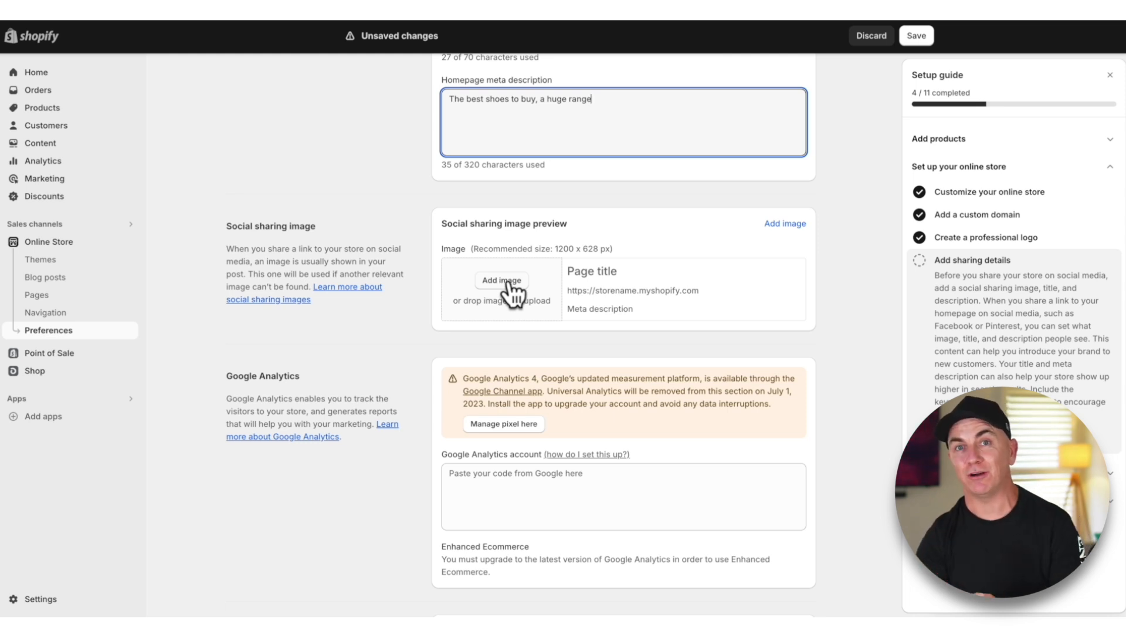
scroll(510, 287, "up", 1)
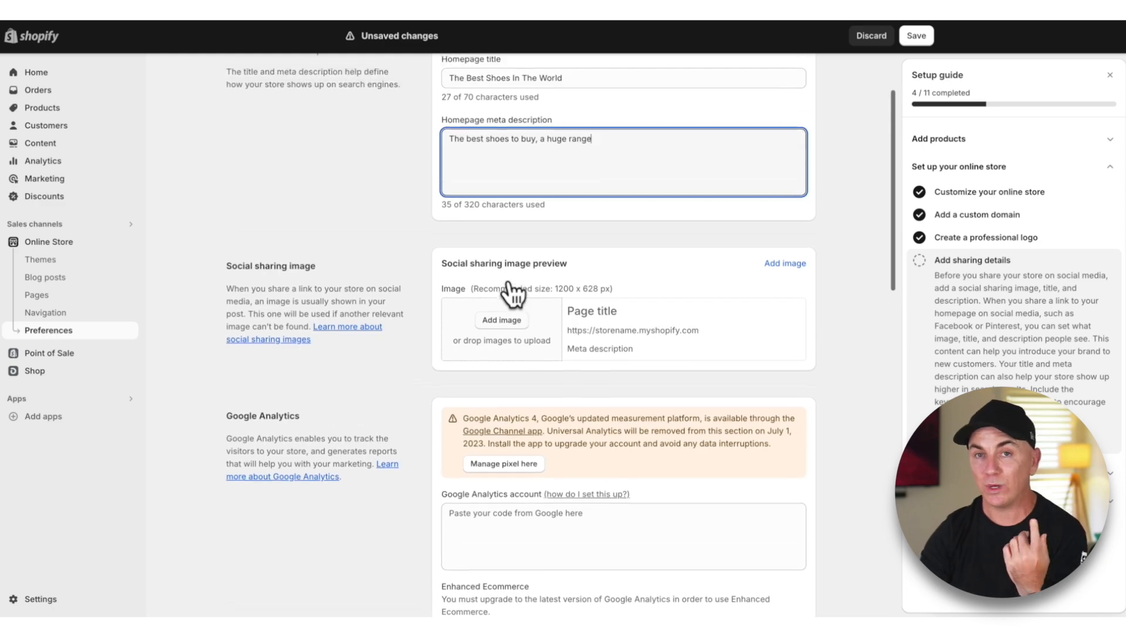
left_click(503, 322)
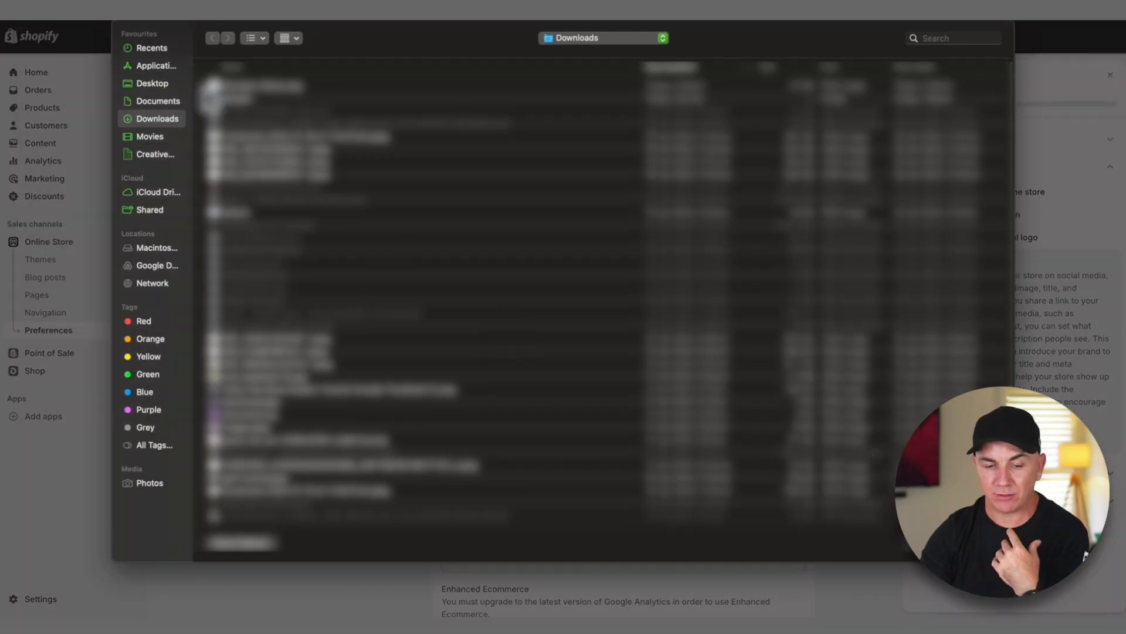
double_click(222, 93)
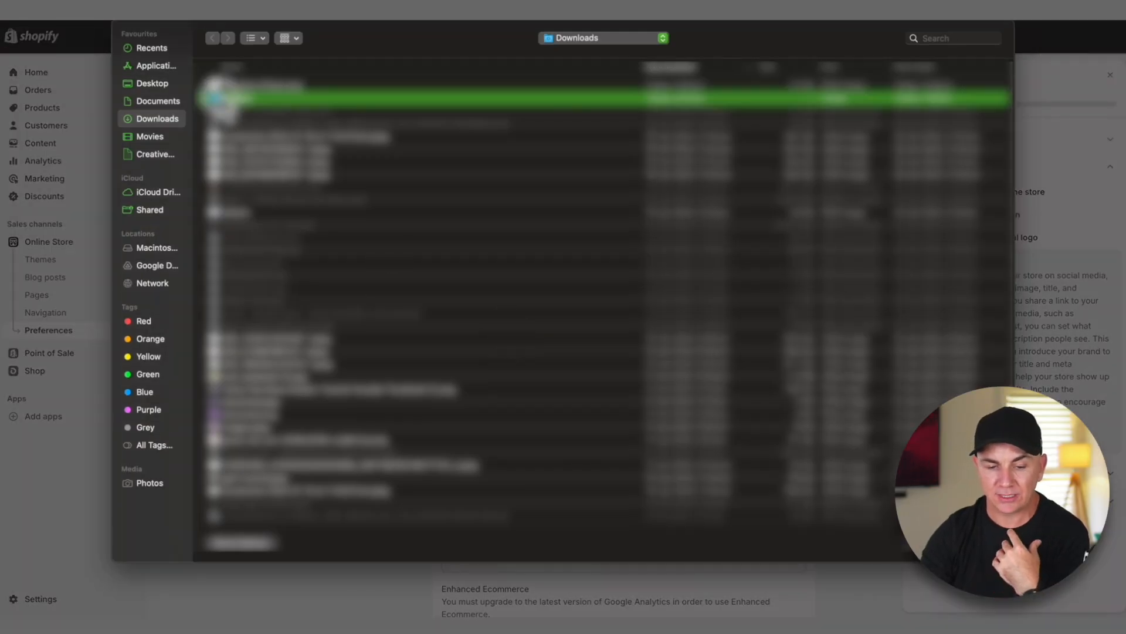
left_click(212, 39)
left_click(223, 89)
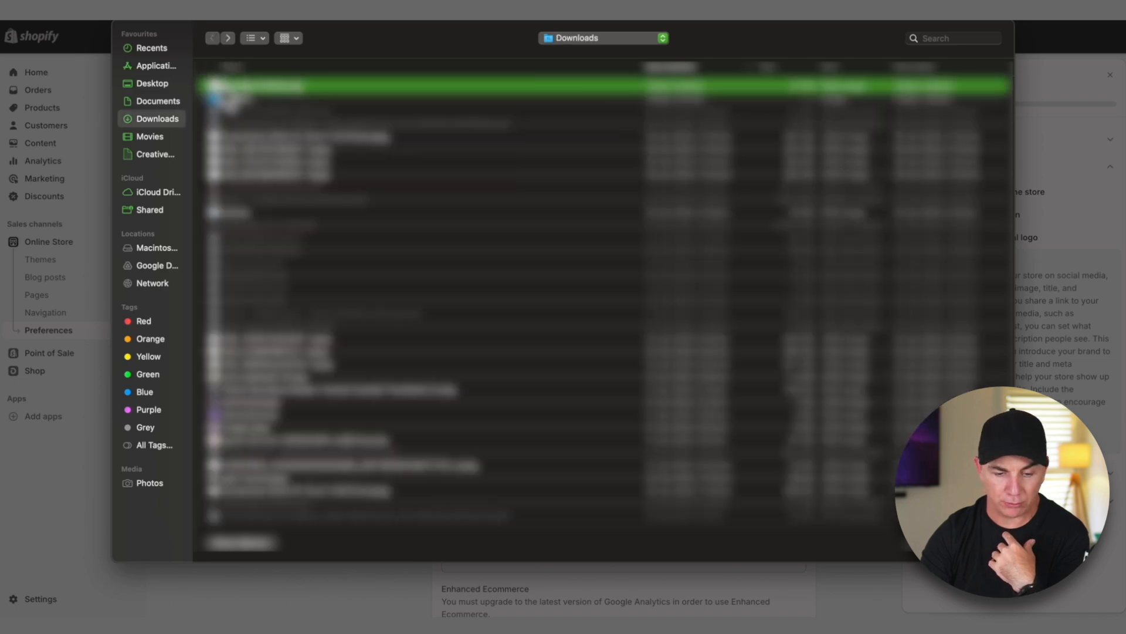
left_click(980, 543)
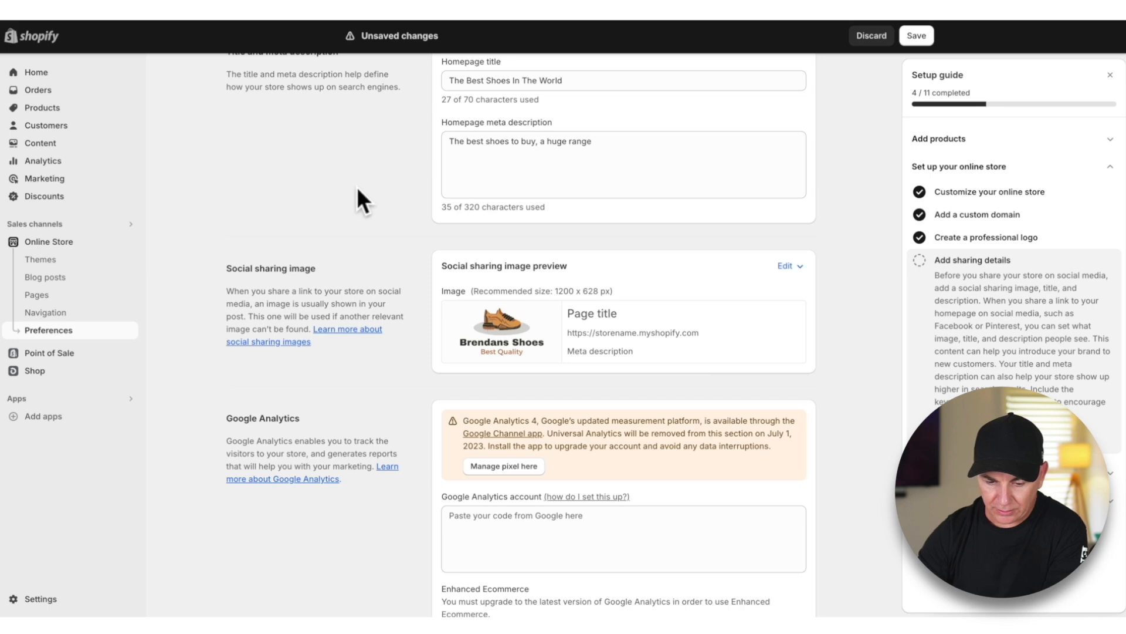
scroll(357, 194, "down", 8)
scroll(359, 188, "up", 8)
left_click(917, 36)
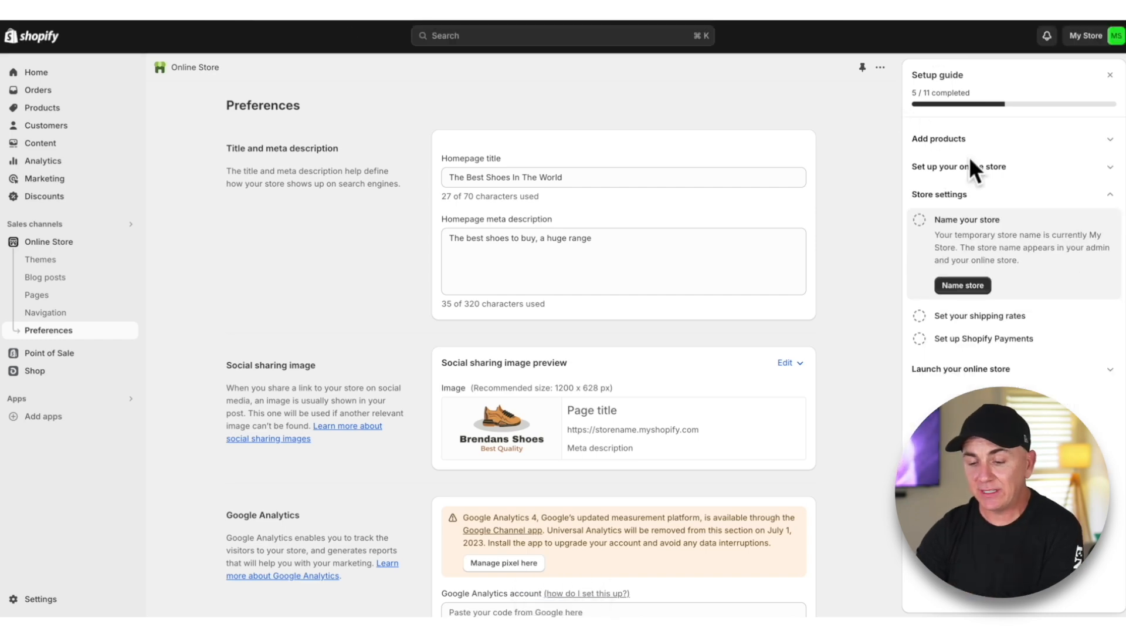
- Name the store "Brendan's Shoe Store" through the setup guide and save the profile
left_click(960, 287)
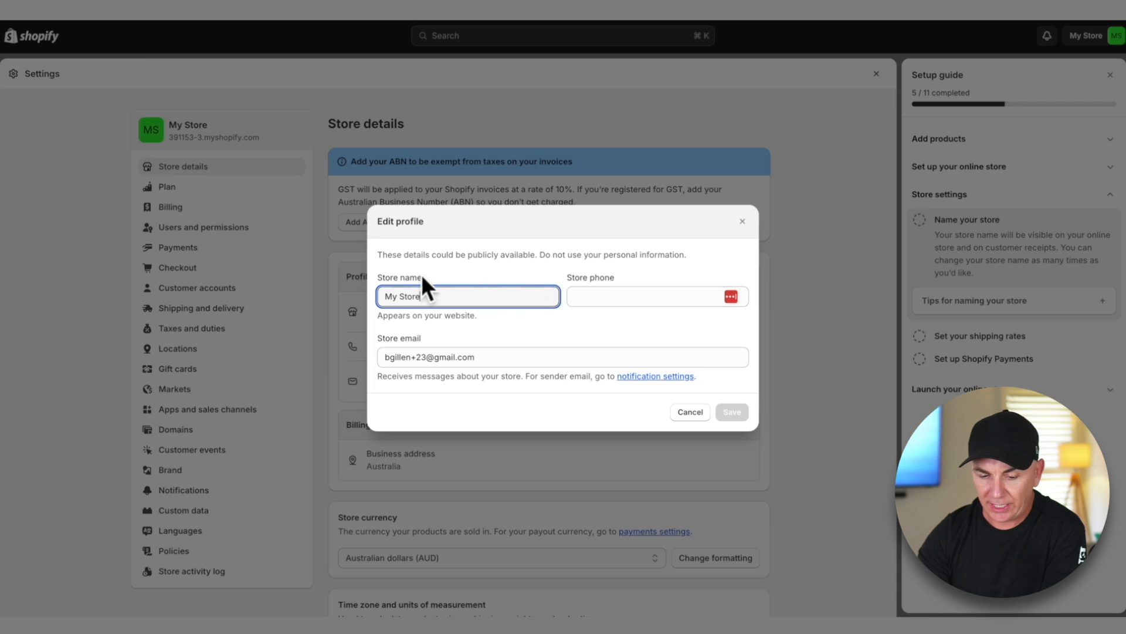
triple_click(424, 293)
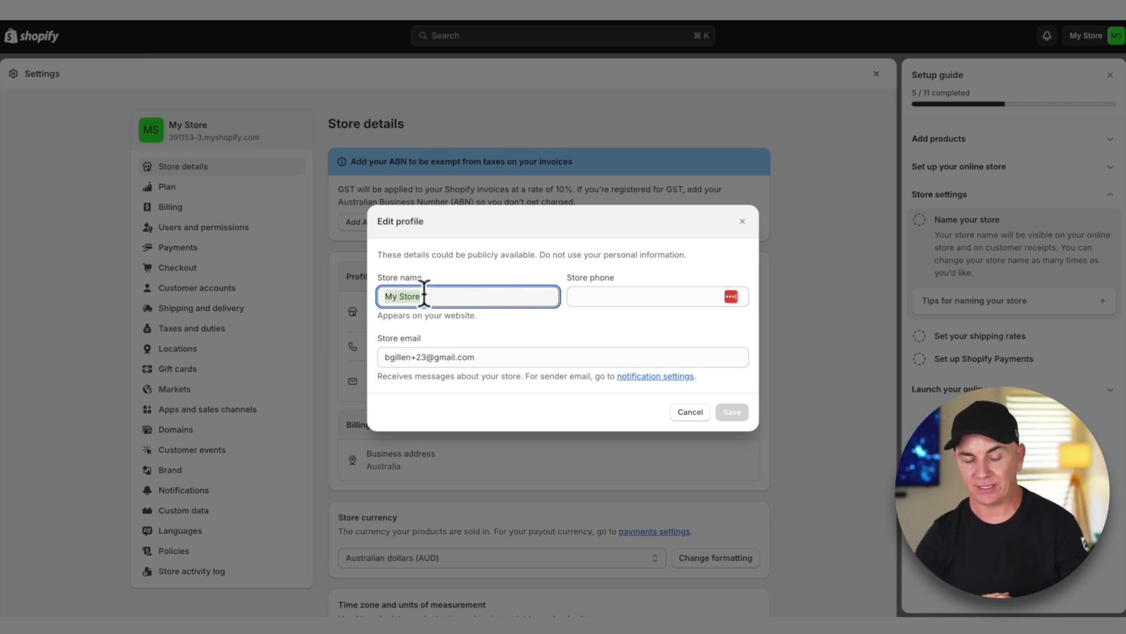
type("Brendan's Shoe")
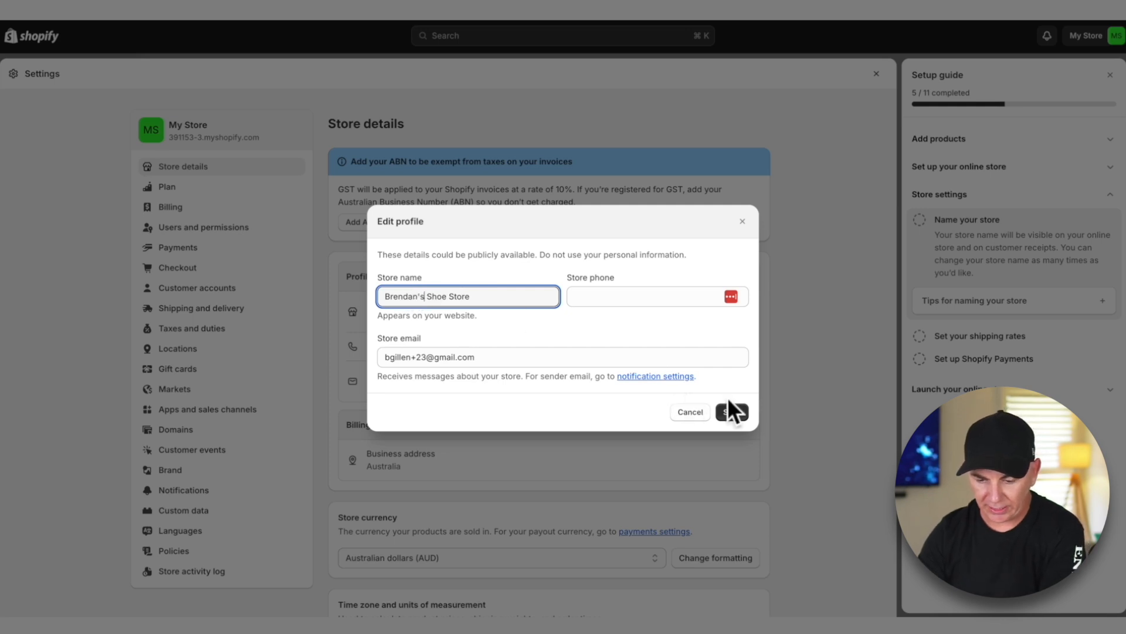
left_click(730, 409)
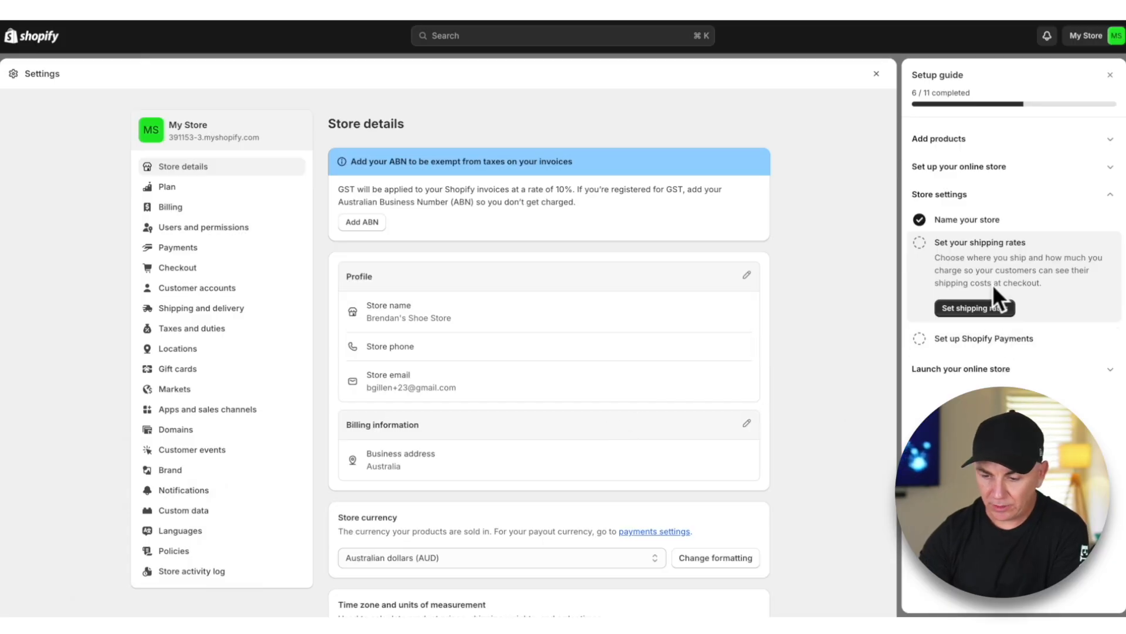
- Open the general shipping profile from the setup guide and review the domestic zone's rates, conditions and prices
left_click(986, 309)
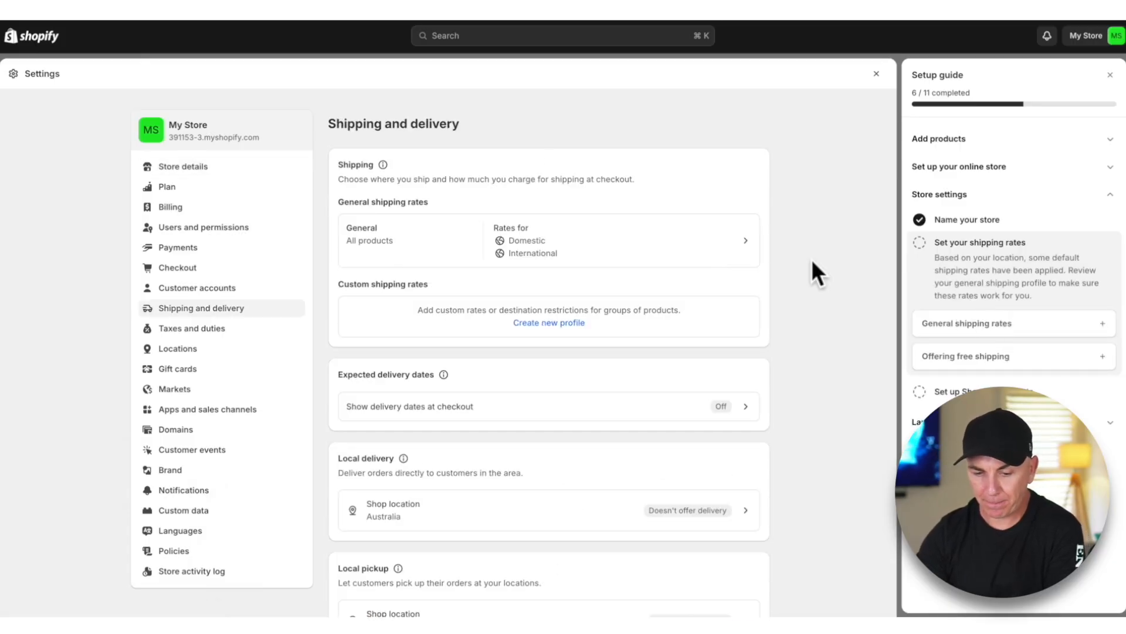
left_click(600, 250)
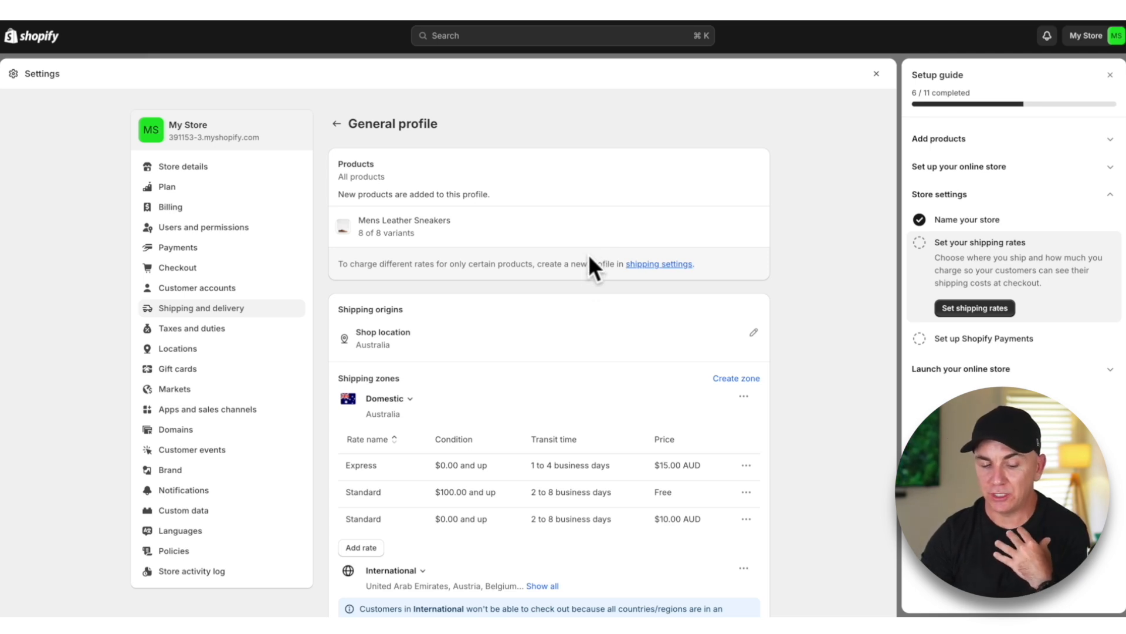
scroll(578, 281, "down", 3)
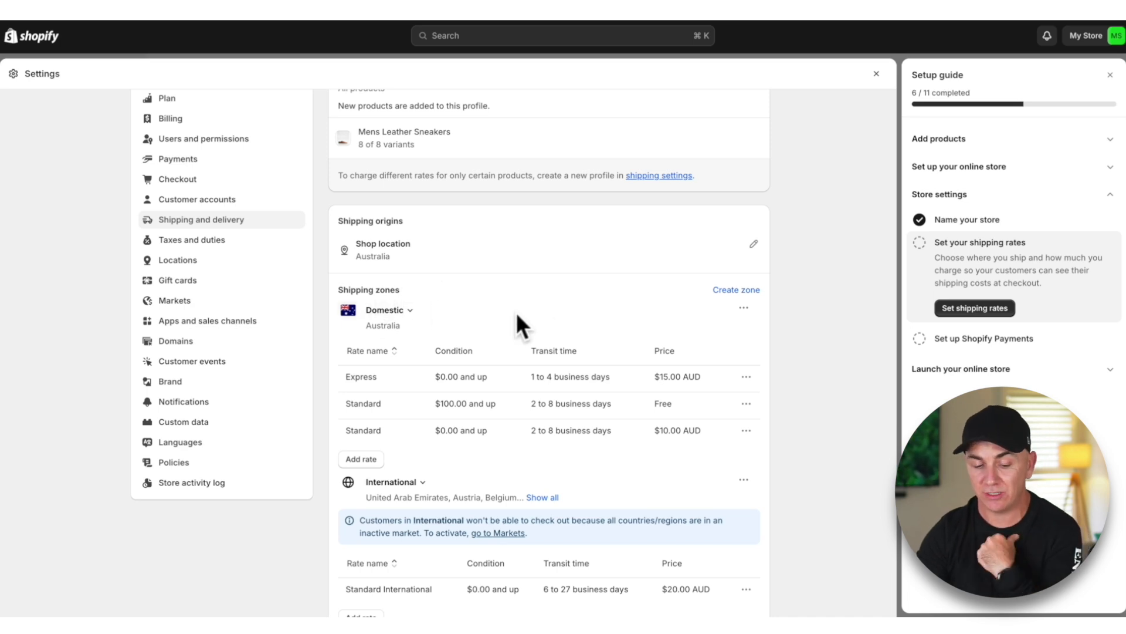
scroll(516, 312, "down", 3)
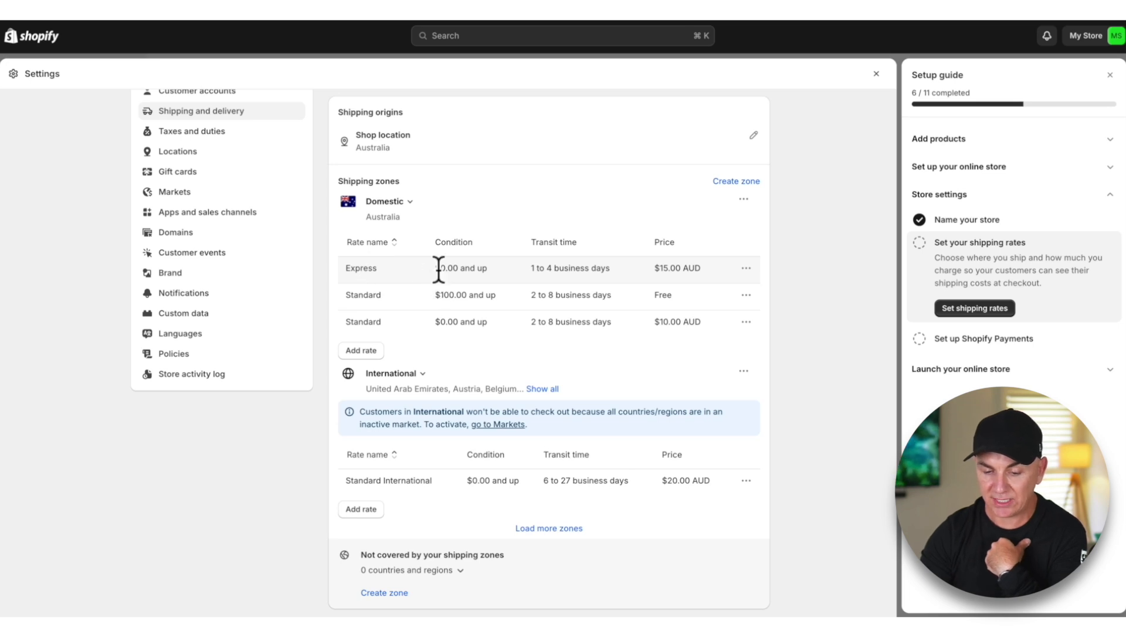
left_click_drag(442, 268, 464, 268)
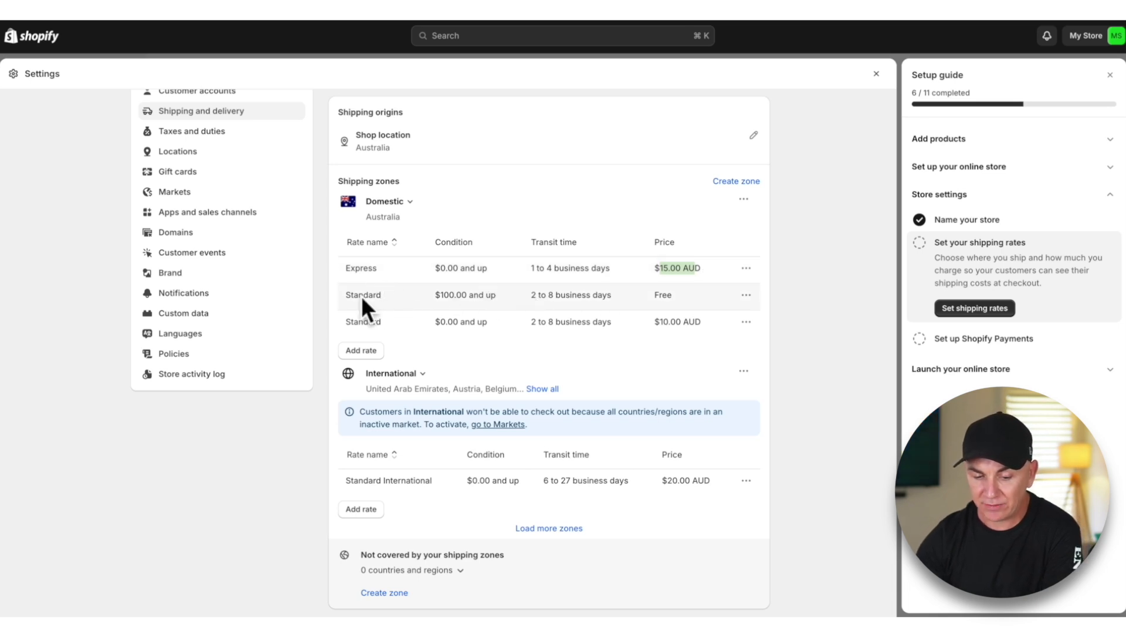
left_click_drag(444, 297, 472, 294)
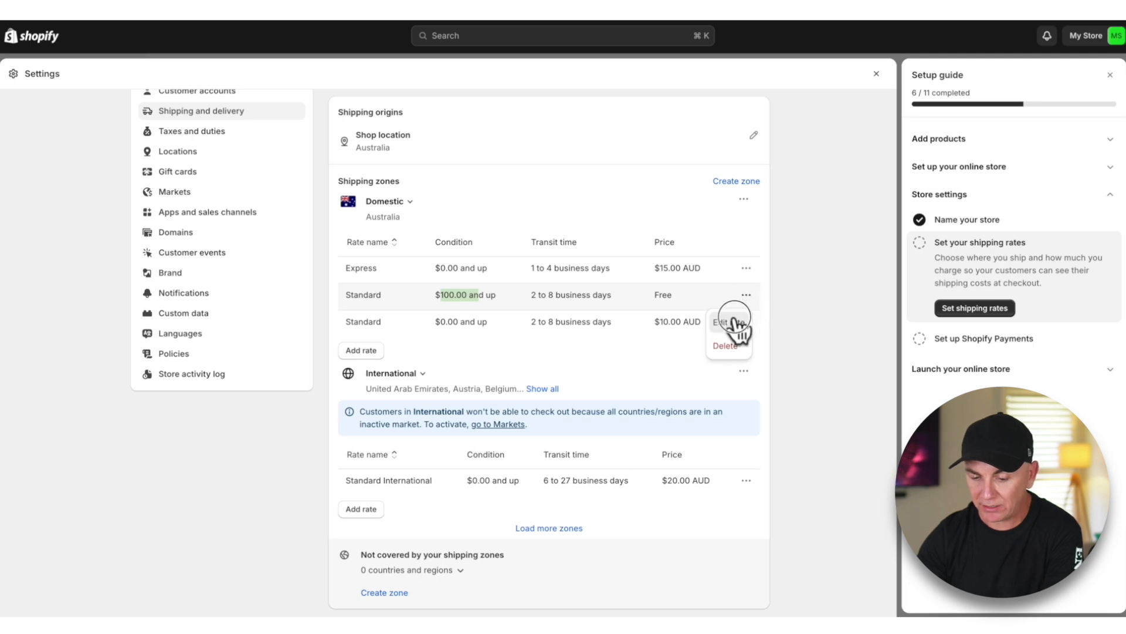
- Inspect the edit settings of the free domestic Standard rate without changing them, and look over the international shipping zone
left_click(723, 322)
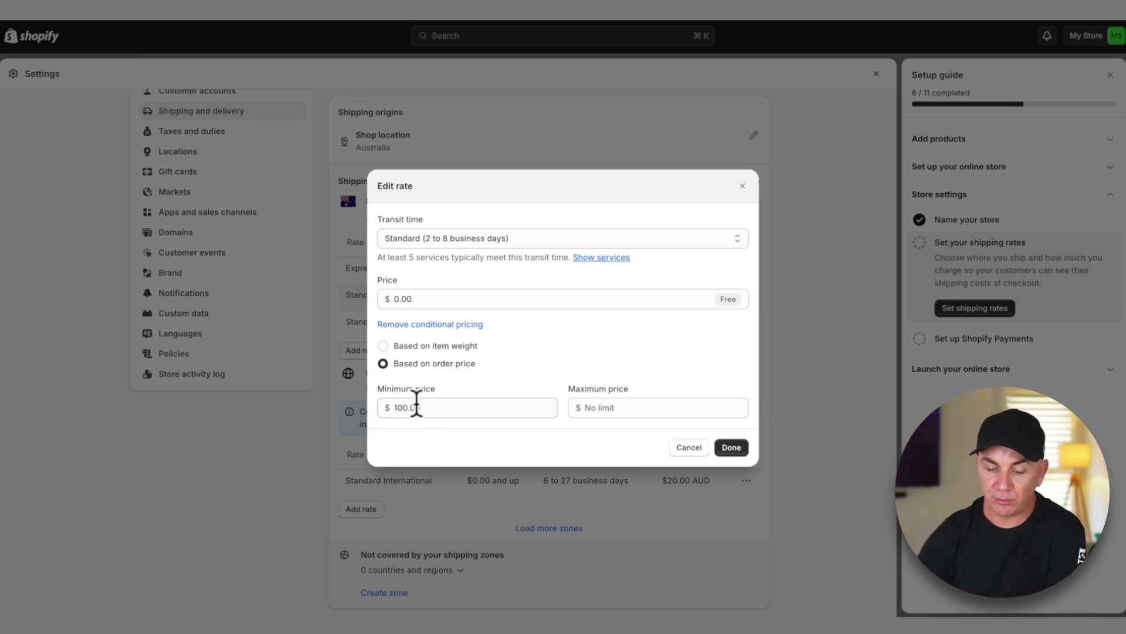
left_click(688, 447)
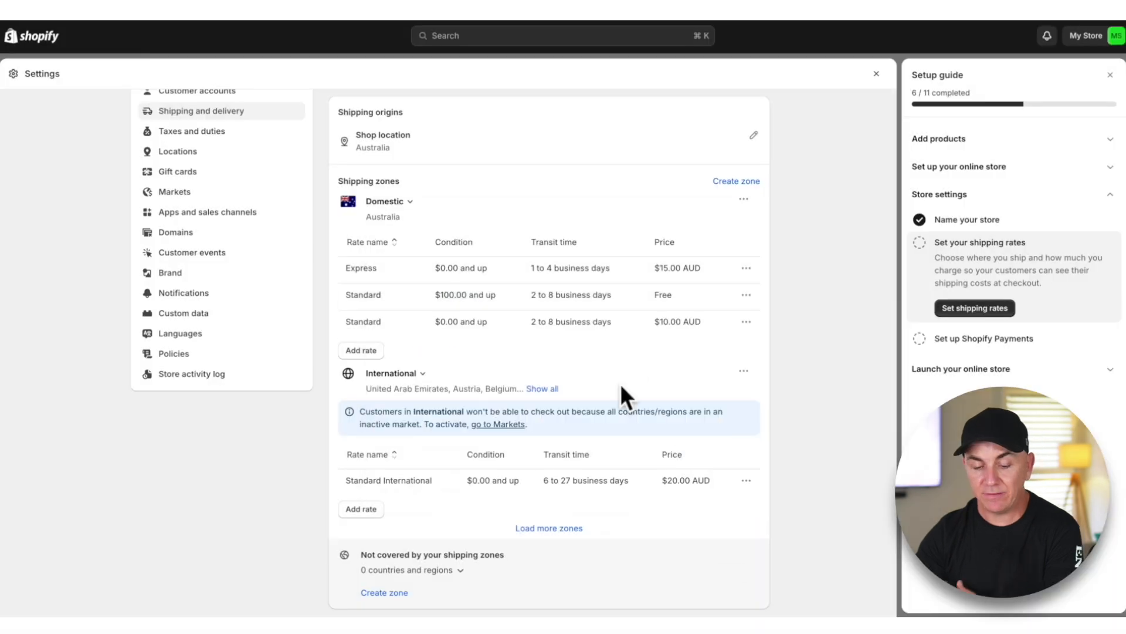
scroll(616, 387, "down", 2)
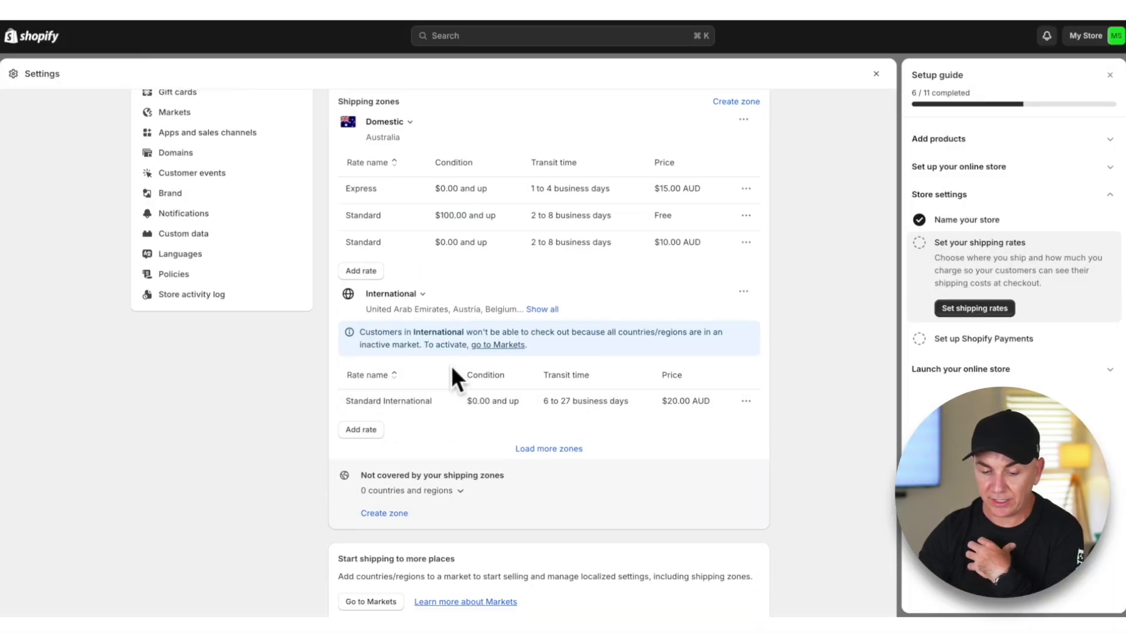
scroll(604, 392, "up", 2)
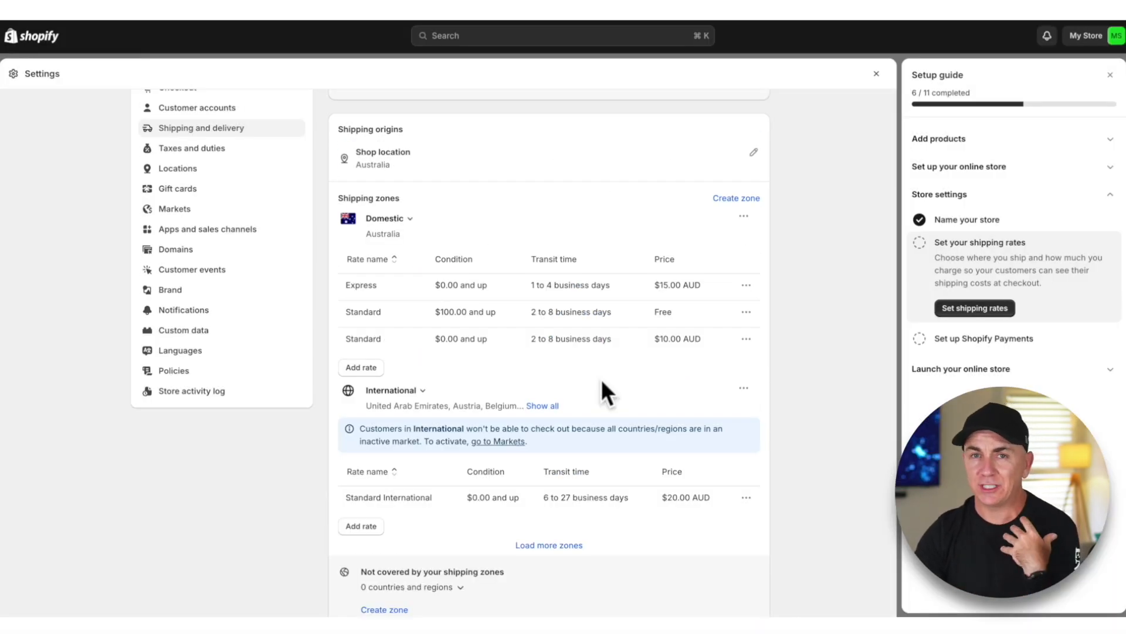
- Mark the shipping rates task as complete in the setup guide
scroll(596, 376, "down", 4)
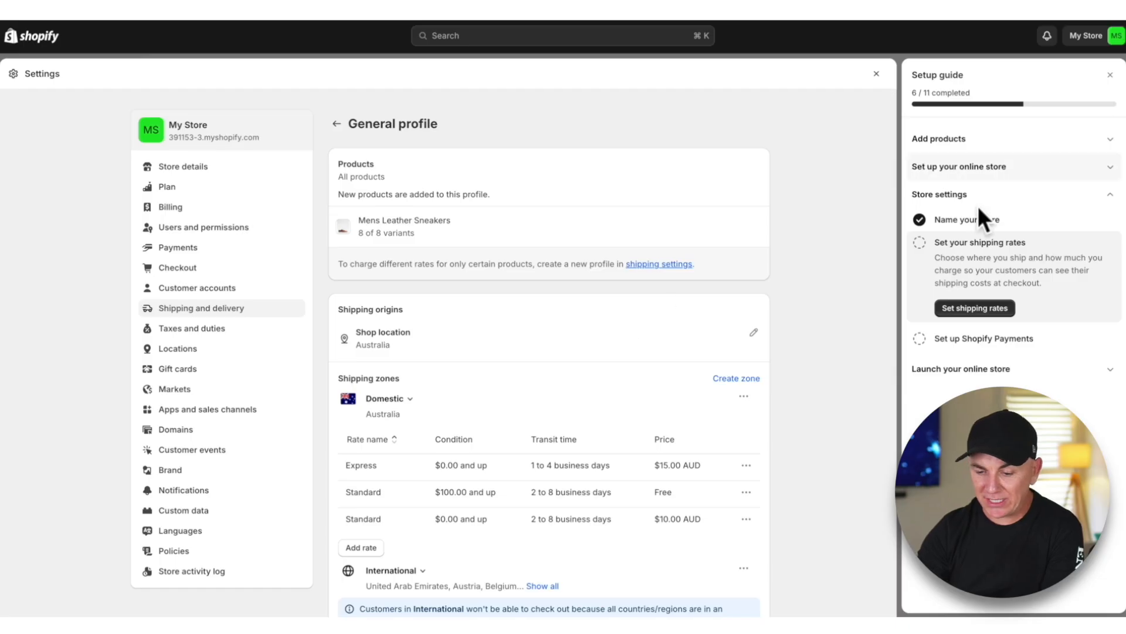
left_click(923, 242)
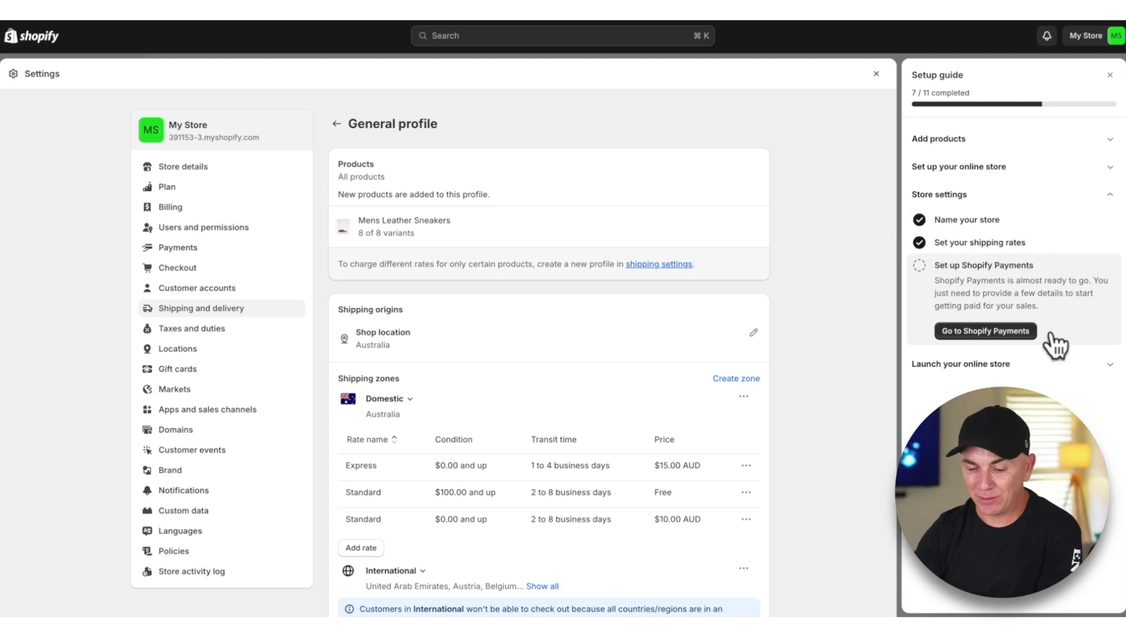
- Open the payment settings from the setup guide's Shopify Payments task and review the PayPal, payment capture and manual payment options
left_click(1005, 330)
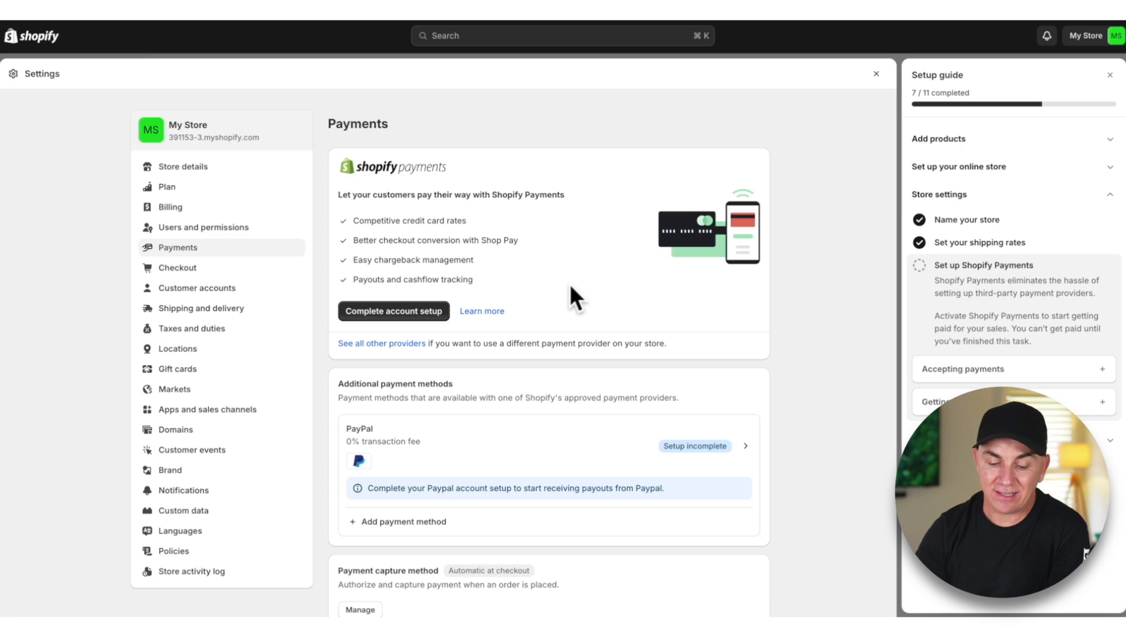
scroll(569, 284, "down", 2)
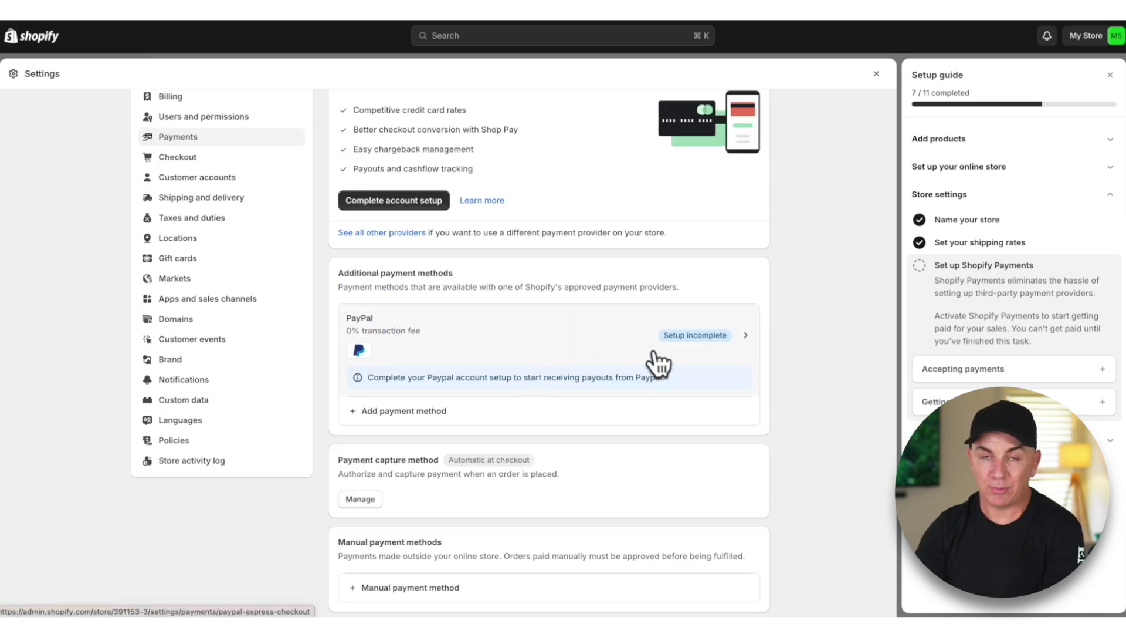
scroll(654, 361, "down", 3)
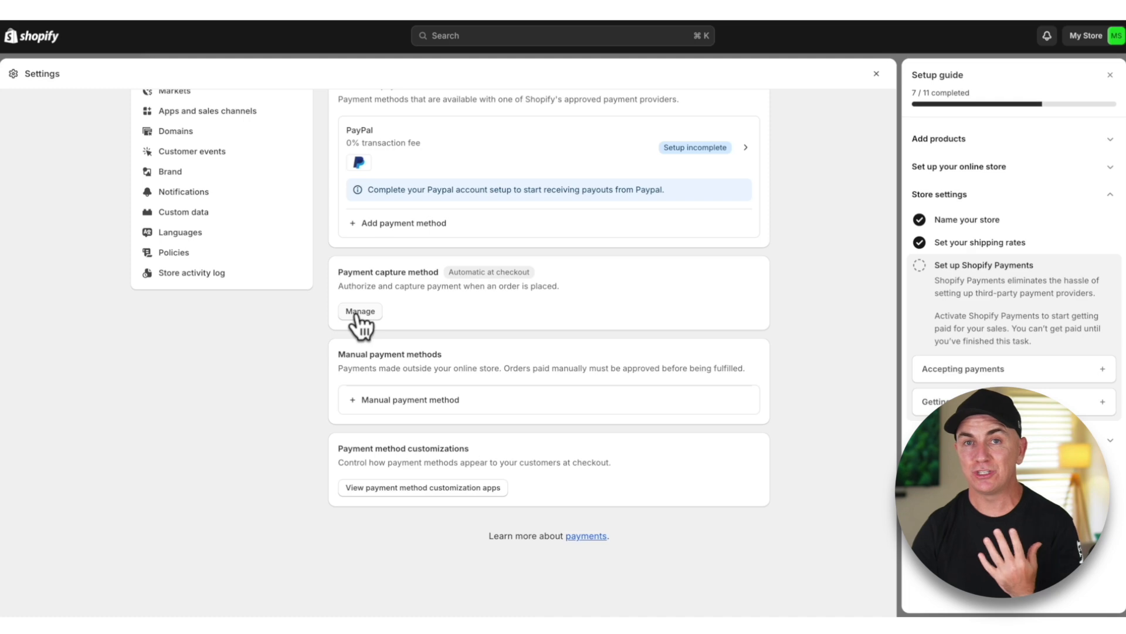
scroll(568, 459, "up", 5)
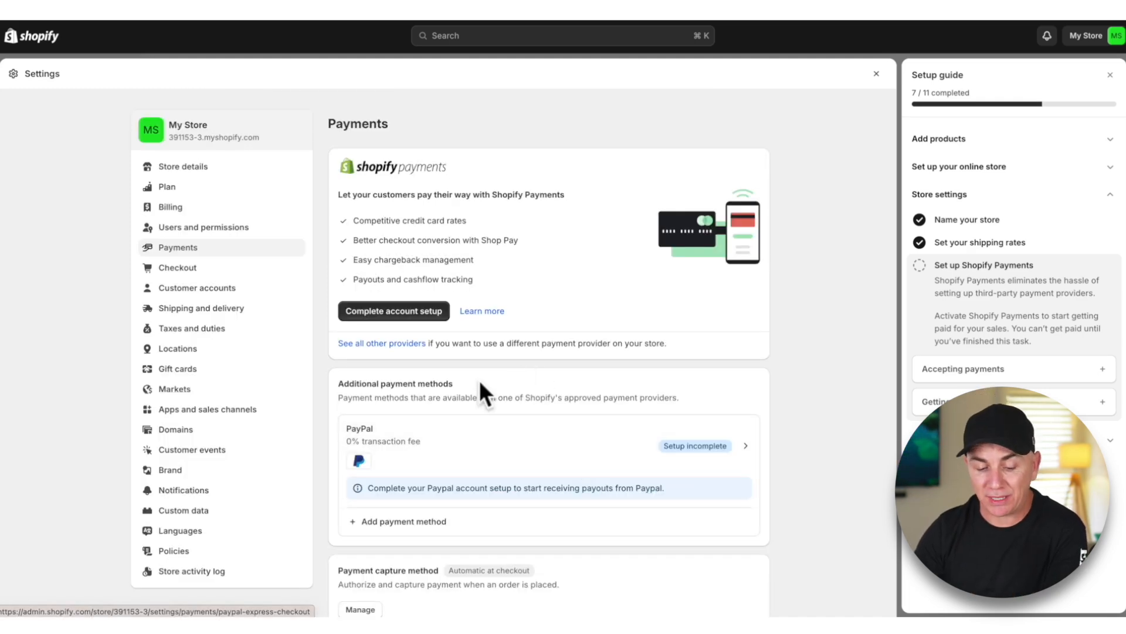
- Search the additional payment methods by provider for afterpay, select Afterpay (New), and leave the search without adding it
scroll(481, 390, "down", 2)
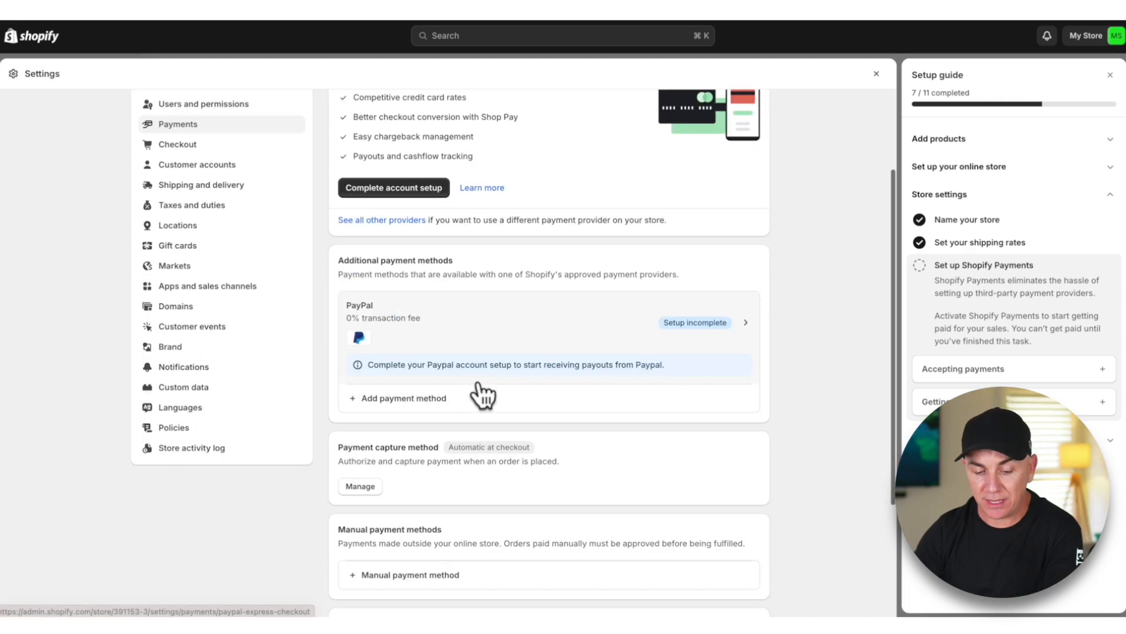
left_click(399, 397)
left_click(457, 192)
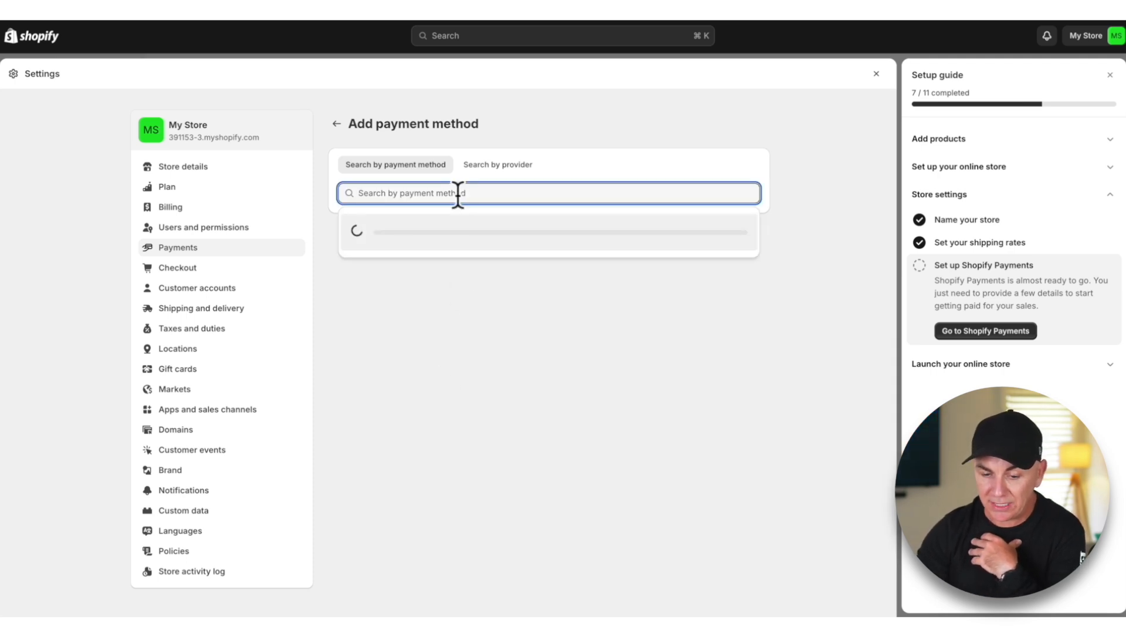
left_click(494, 167)
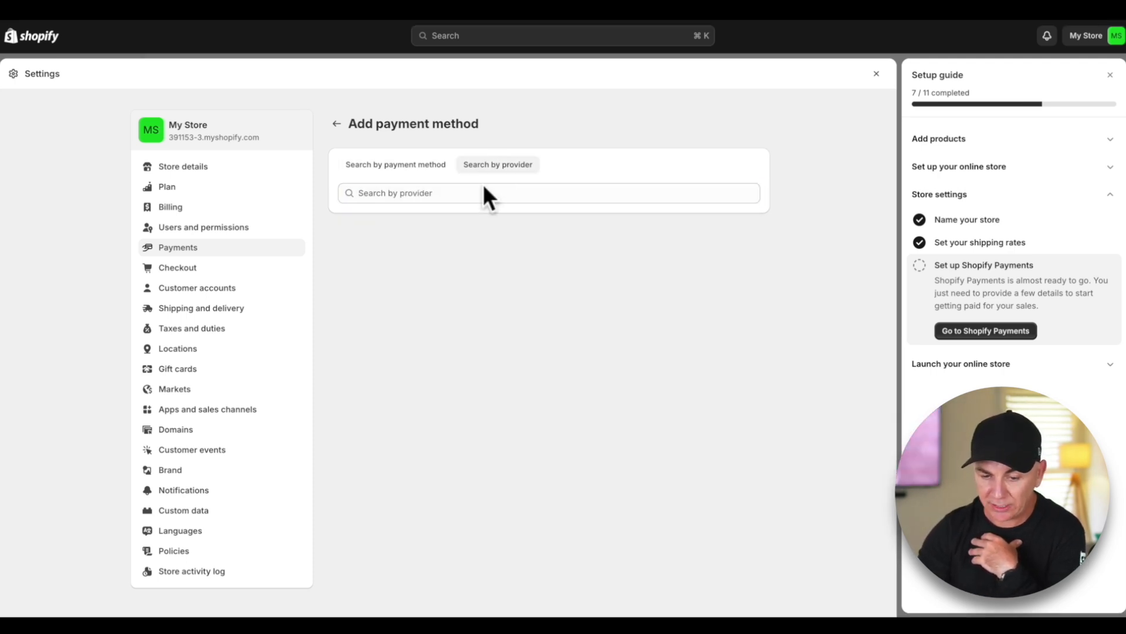
left_click(476, 193)
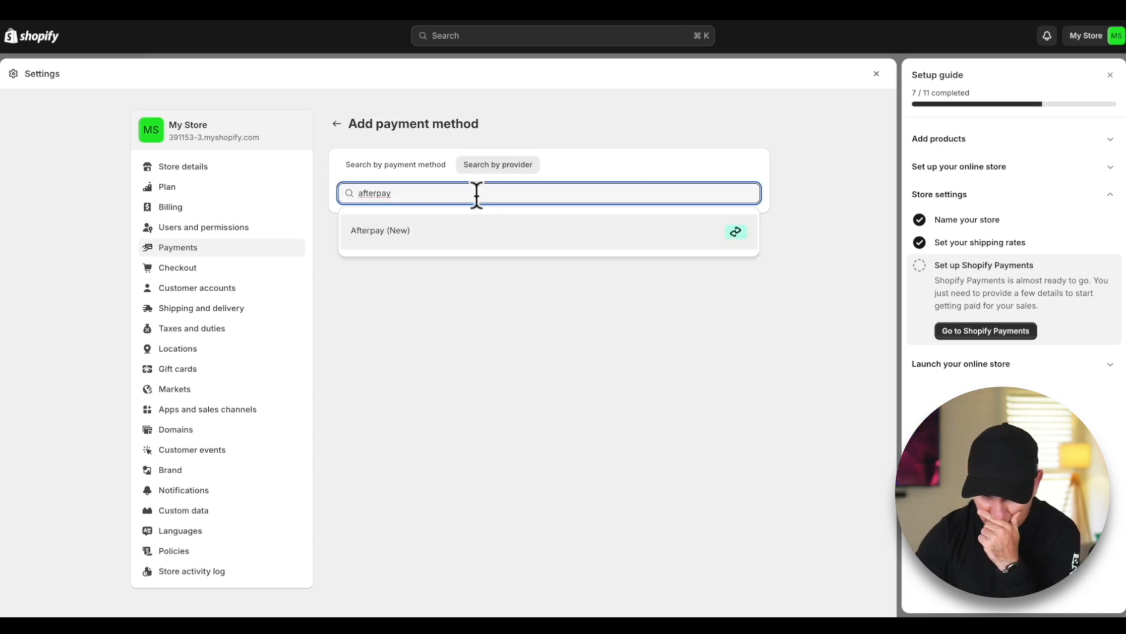
left_click(450, 235)
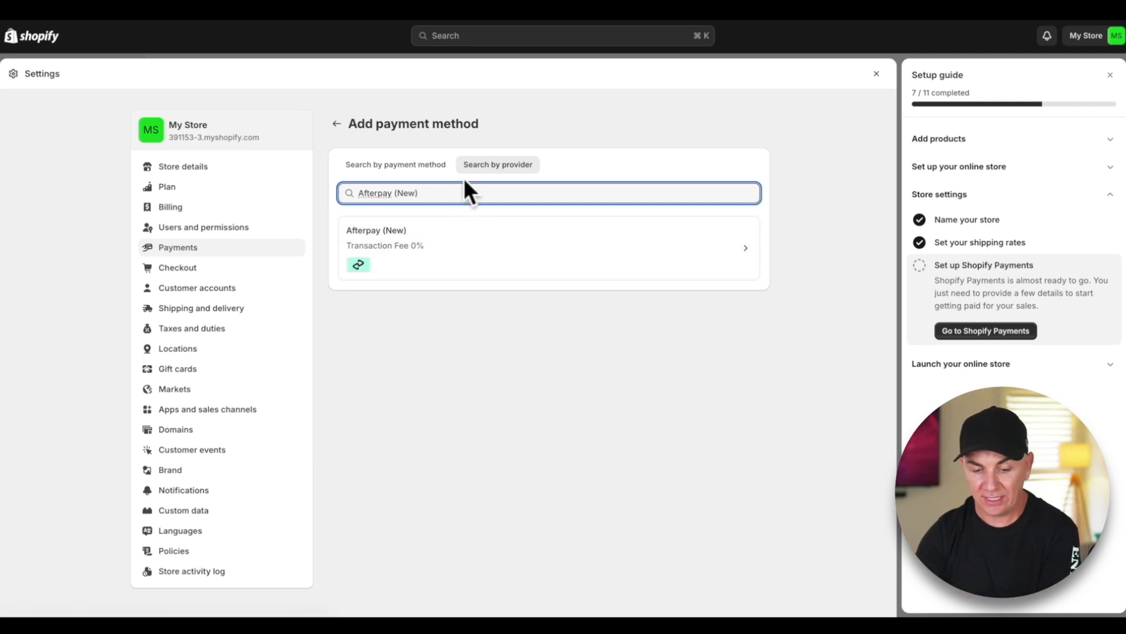
left_click(338, 124)
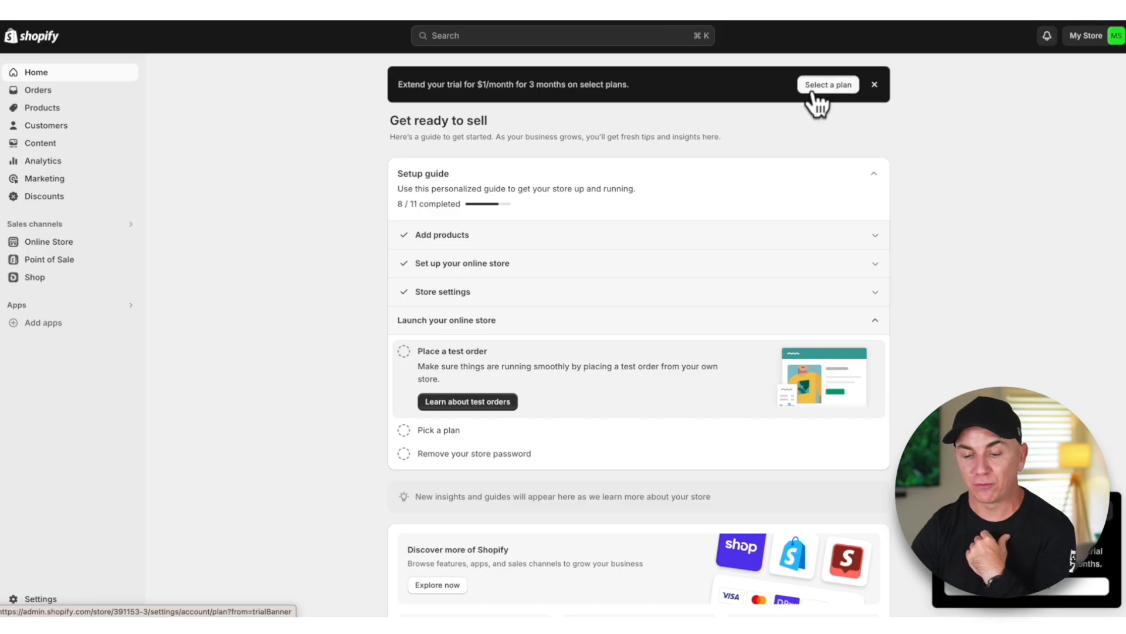
- Open the plan selection and try to choose the Basic plan at $1 AUD/month for the first 3 months
left_click(813, 89)
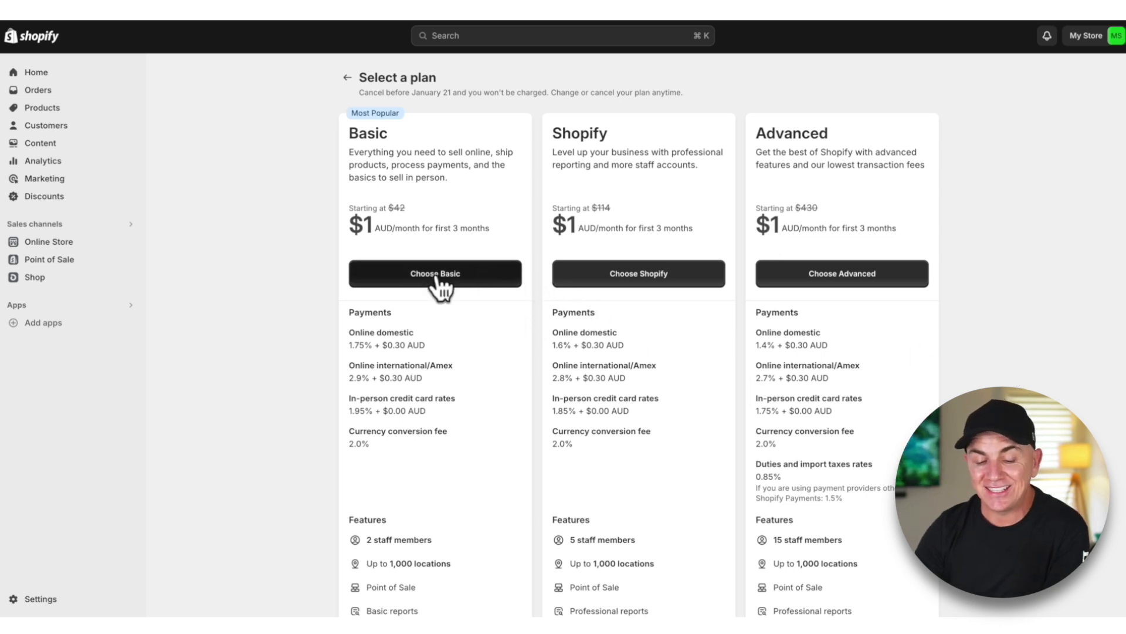
left_click(420, 274)
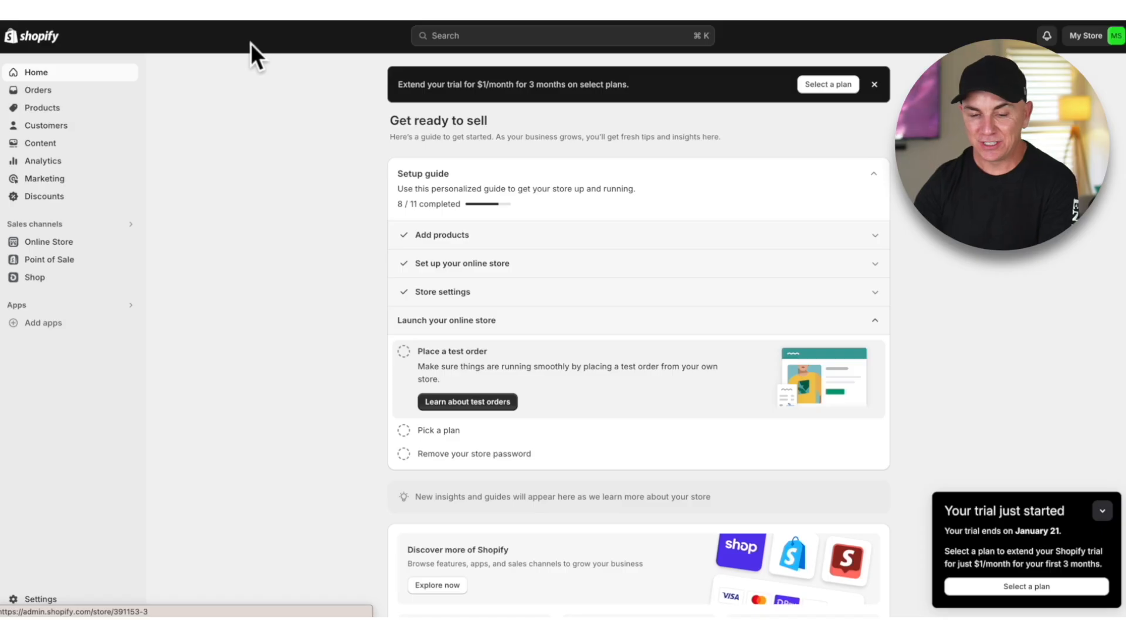
- Open the online store's themes and preview the Taste theme from the theme library, closing the preview when finished
left_click(58, 243)
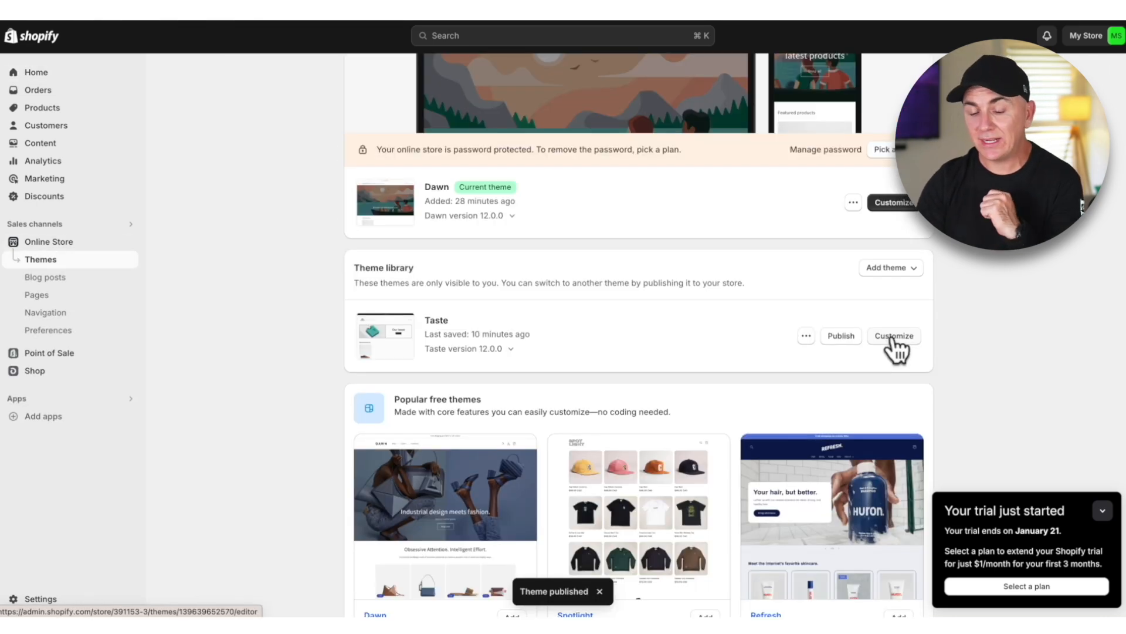
left_click(806, 336)
left_click(761, 364)
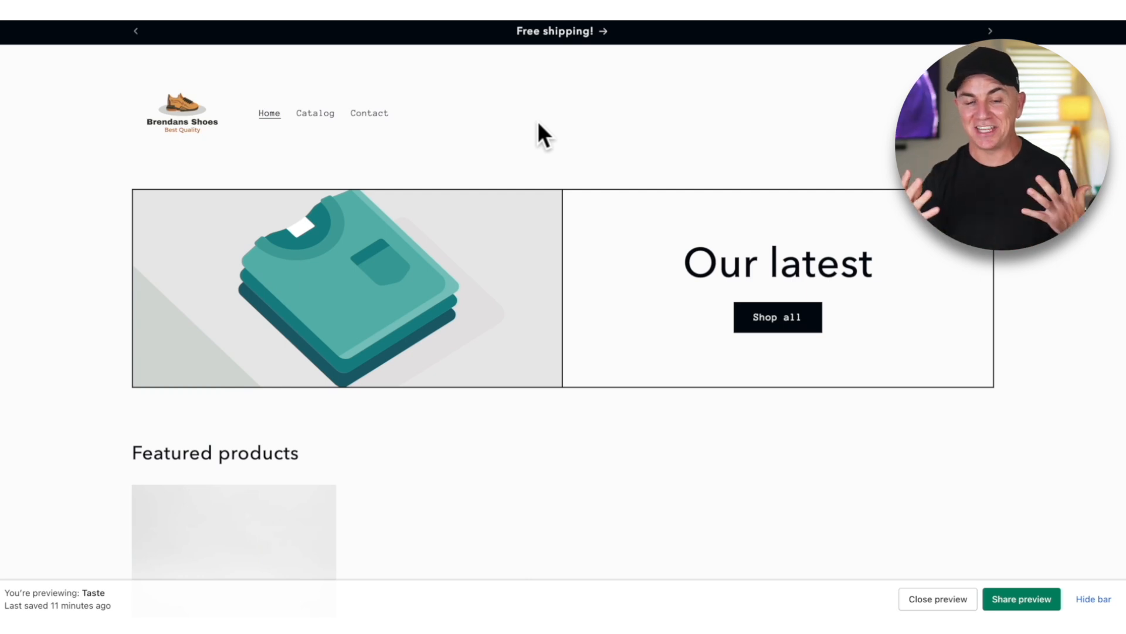
key("super+w")
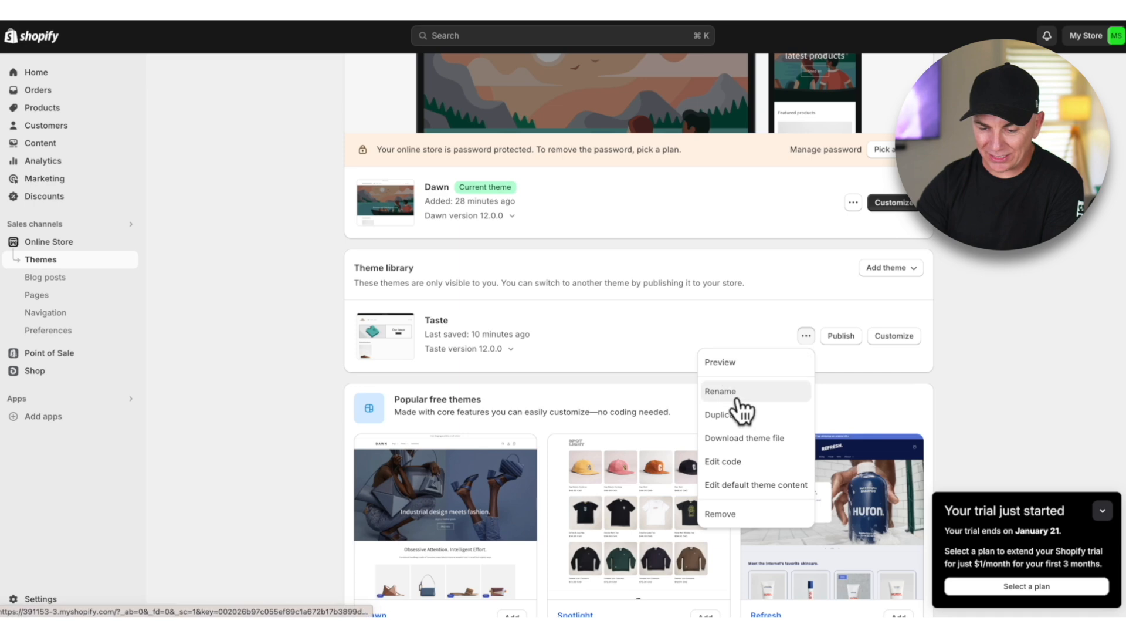
- Publish the Taste theme from the theme library as the store's current theme
left_click(686, 310)
left_click(842, 336)
left_click(716, 427)
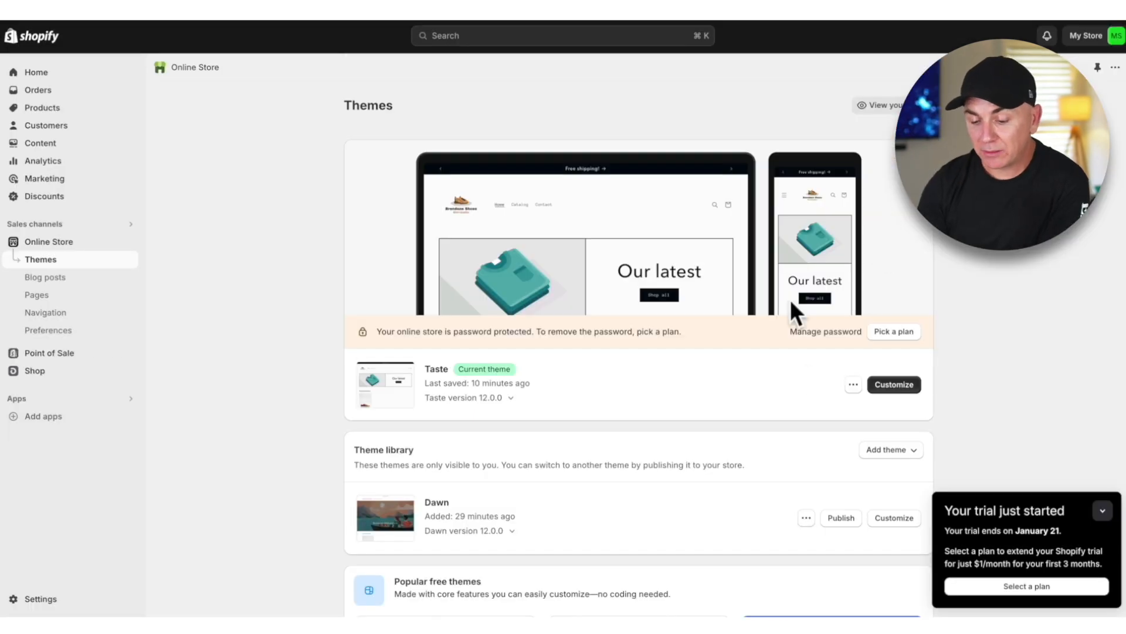